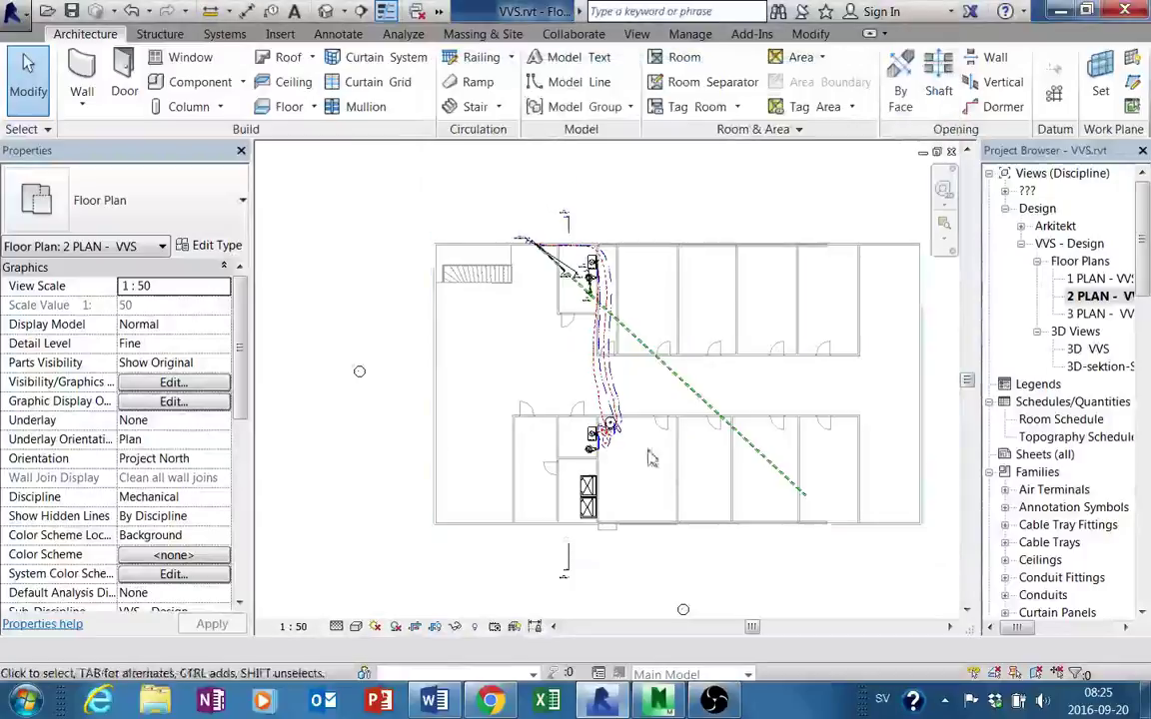
# Pan and zoom around the plan to inspect the pipe runs near the Section 4 label.
pyautogui.moveTo(650, 457); pyautogui.dragTo(662, 415, button='middle')
pyautogui.moveTo(789, 423); pyautogui.dragTo(760, 436, button='middle')
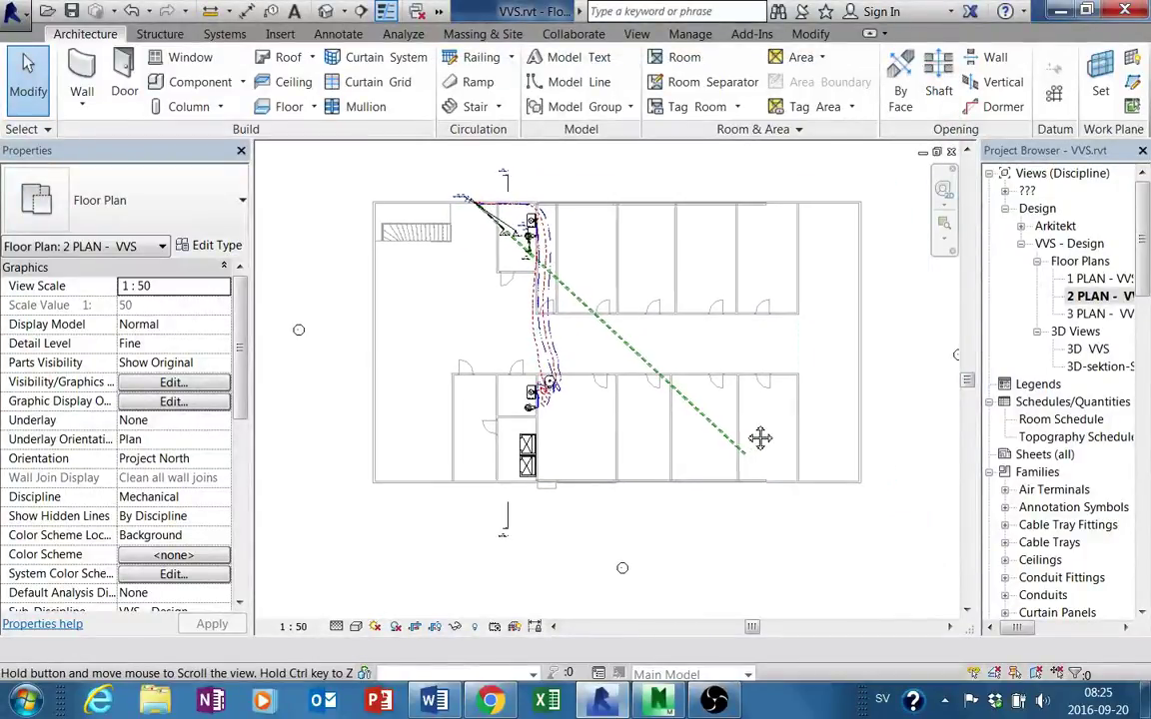
pyautogui.moveTo(737, 393); pyautogui.dragTo(725, 401, button='middle')
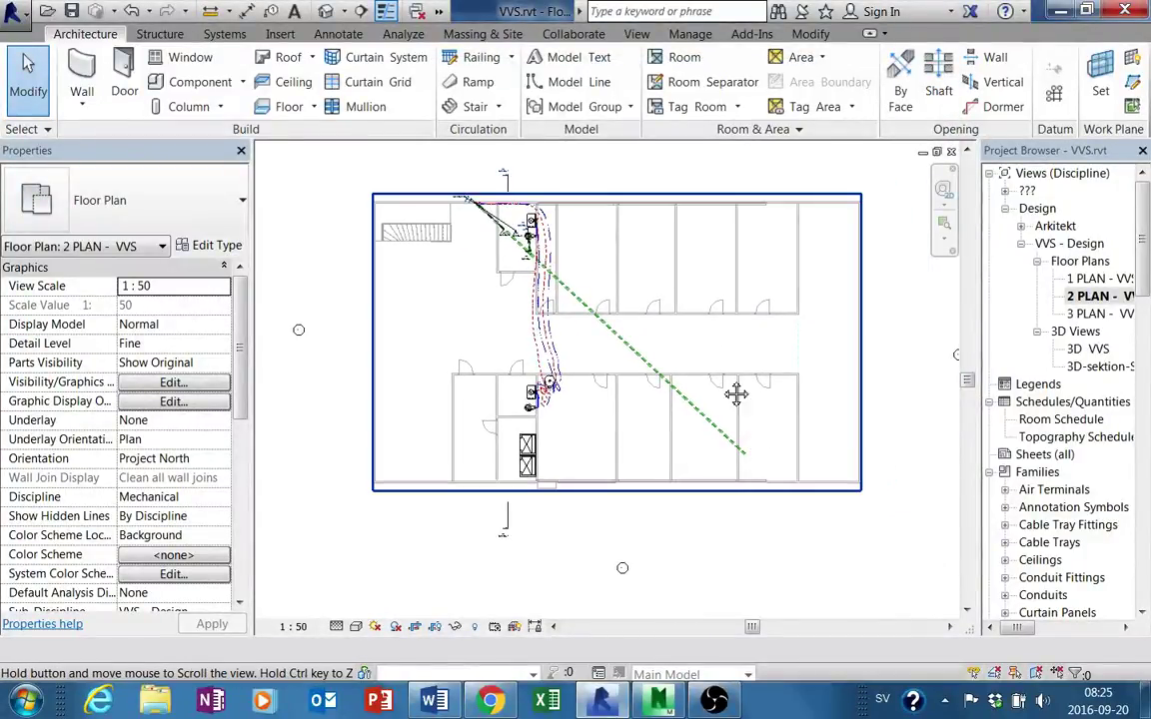
pyautogui.scroll(2, 725, 409)
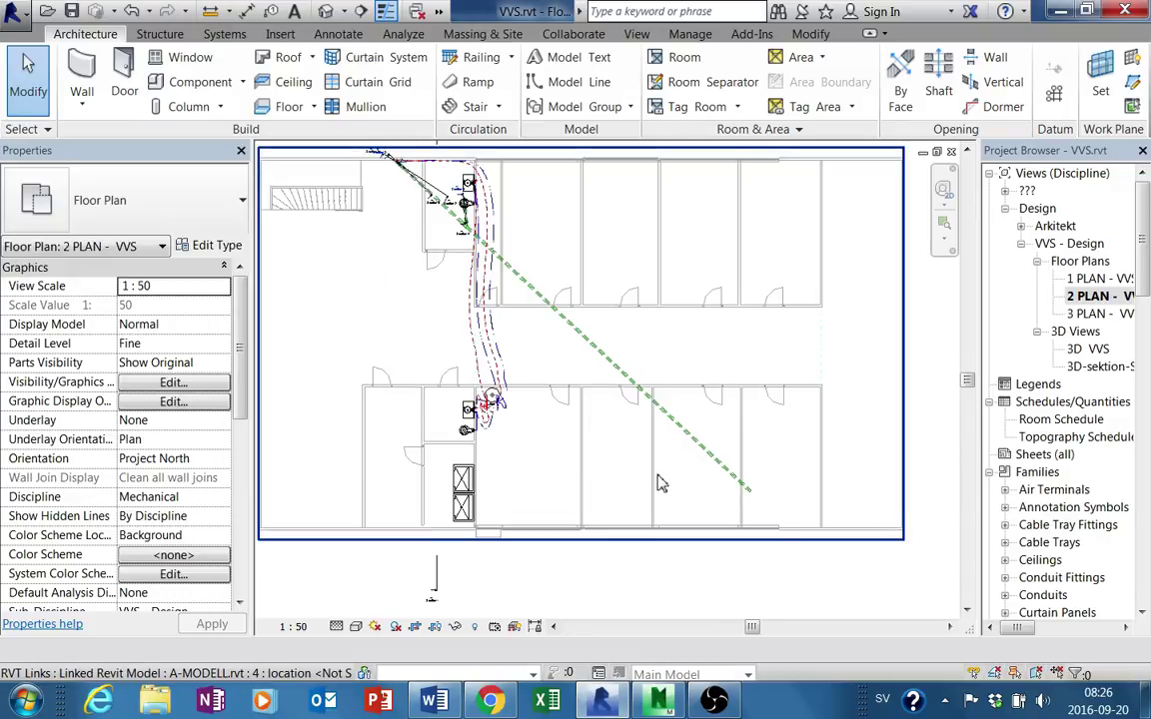
pyautogui.moveTo(660, 477); pyautogui.dragTo(737, 542, button='middle')
pyautogui.scroll(1, 719, 531)
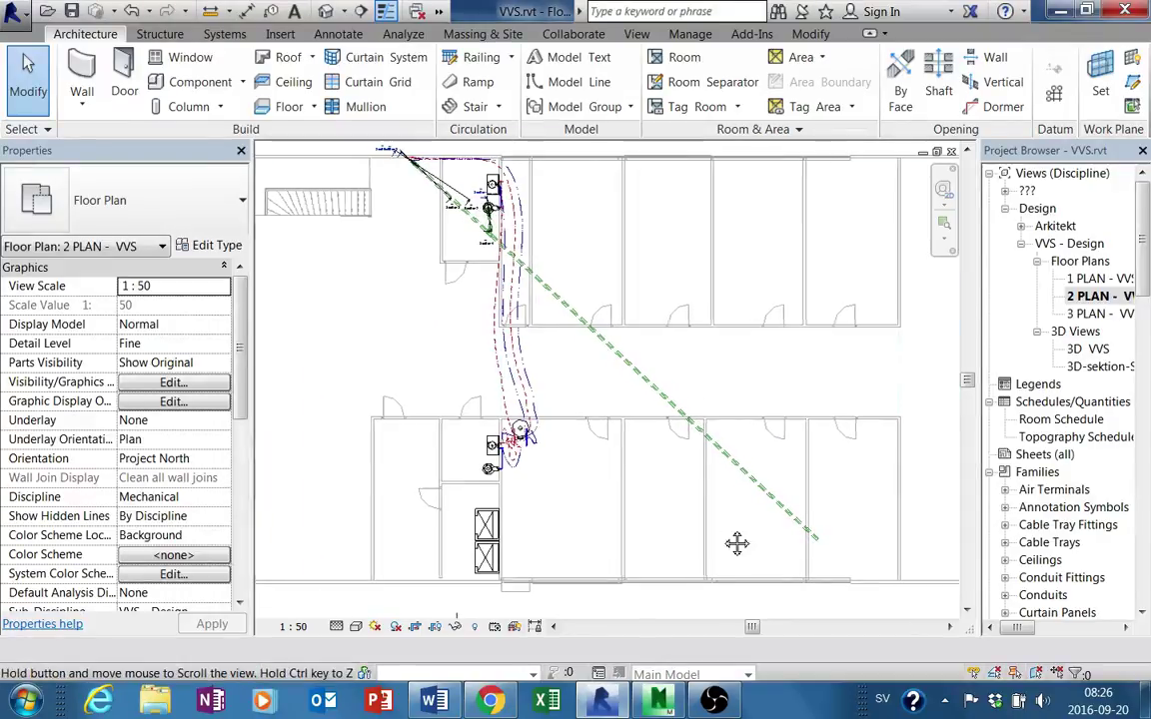
pyautogui.scroll(1, 729, 507)
pyautogui.scroll(1, 818, 484)
pyautogui.moveTo(817, 485); pyautogui.dragTo(817, 485, button='middle')
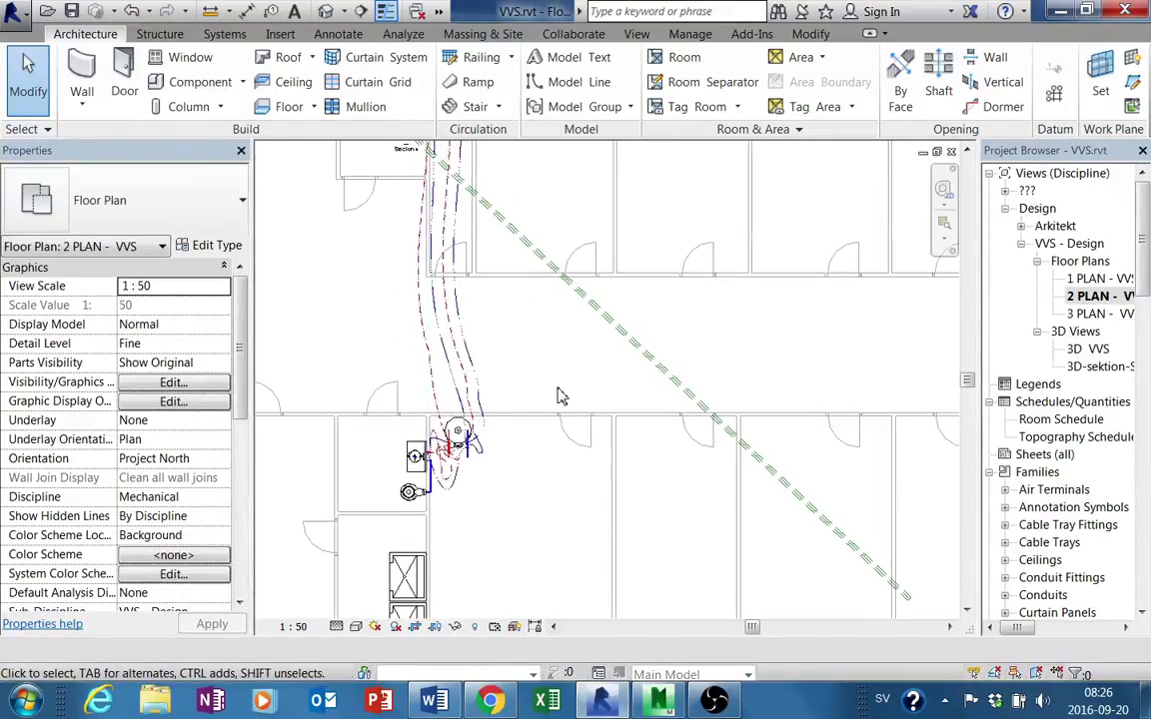
pyautogui.scroll(1, 559, 396)
pyautogui.moveTo(559, 396); pyautogui.dragTo(732, 521, button='middle')
pyautogui.scroll(1, 627, 400)
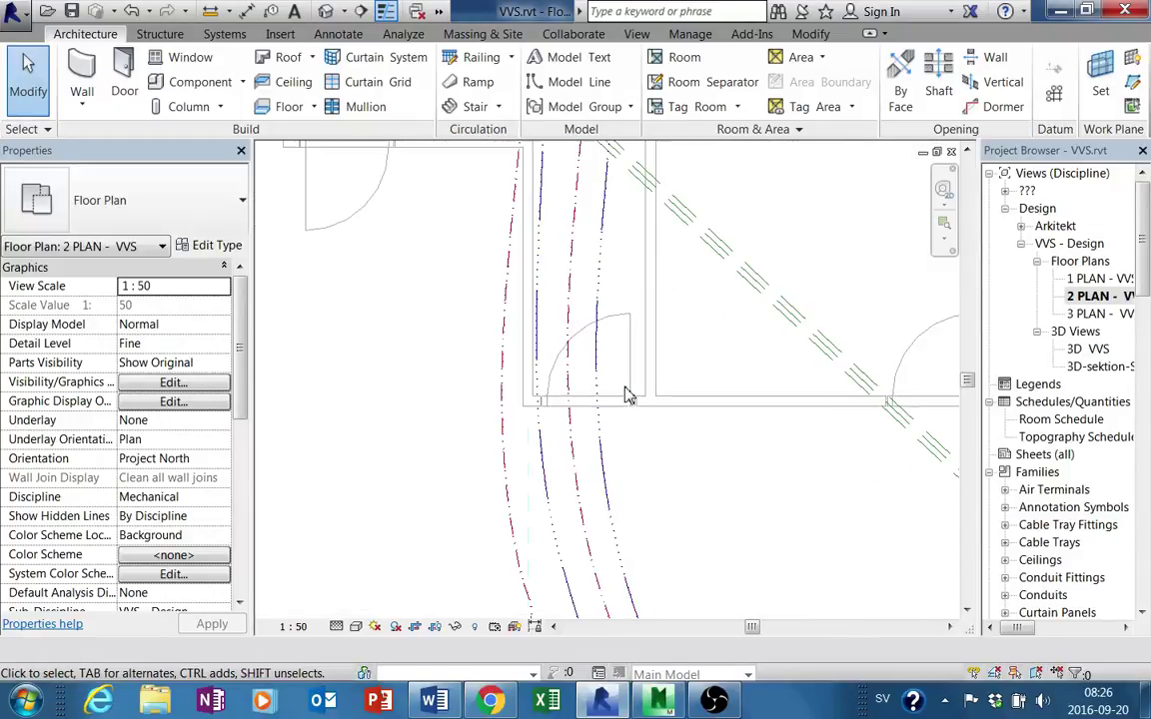
pyautogui.moveTo(627, 400); pyautogui.dragTo(625, 511, button='middle')
pyautogui.scroll(1, 631, 392)
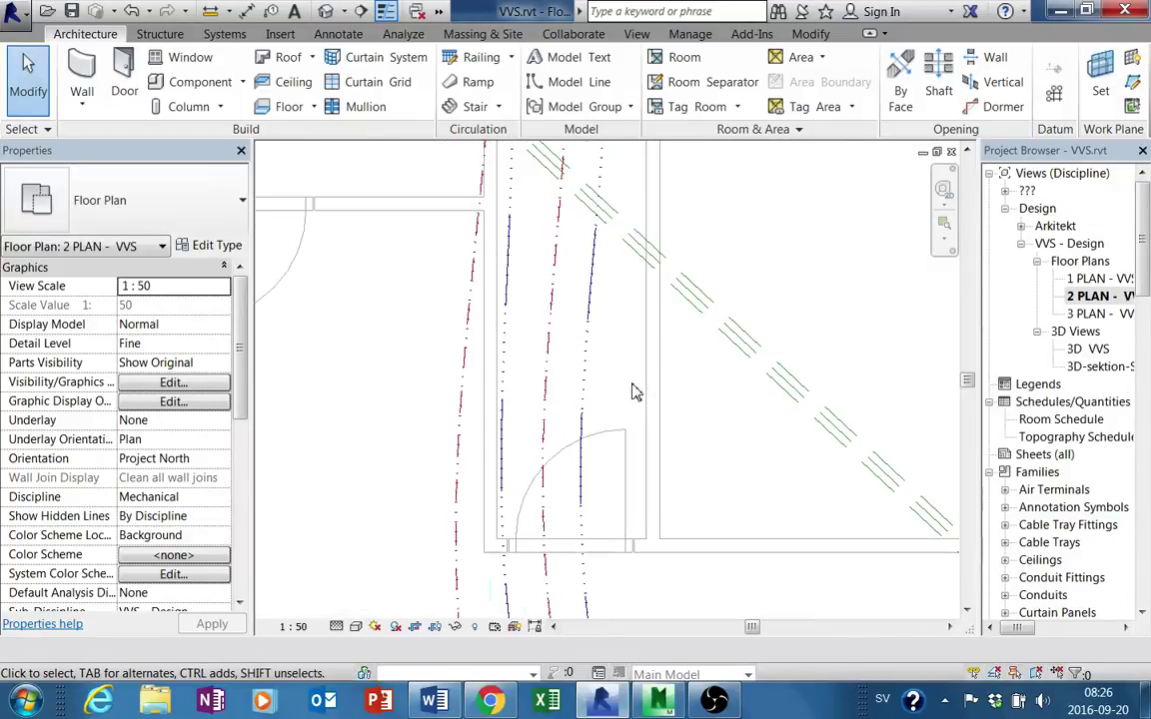
pyautogui.moveTo(637, 373)
pyautogui.mouseDown(button='middle')
pyautogui.moveTo(642, 432)
pyautogui.moveTo(626, 436)
pyautogui.mouseUp(button='middle')
pyautogui.scroll(1, 586, 275)
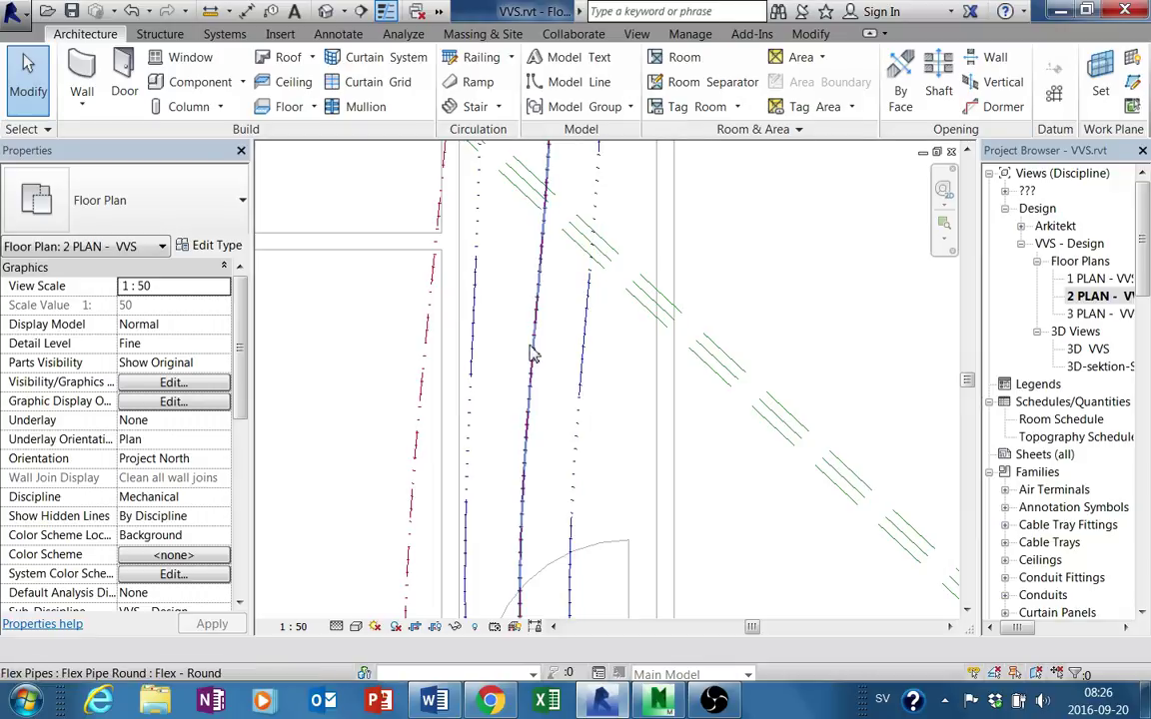
pyautogui.moveTo(539, 386)
pyautogui.mouseDown(button='middle')
pyautogui.moveTo(752, 452)
pyautogui.moveTo(642, 364)
pyautogui.mouseUp(button='middle')
pyautogui.scroll(-2, 642, 363)
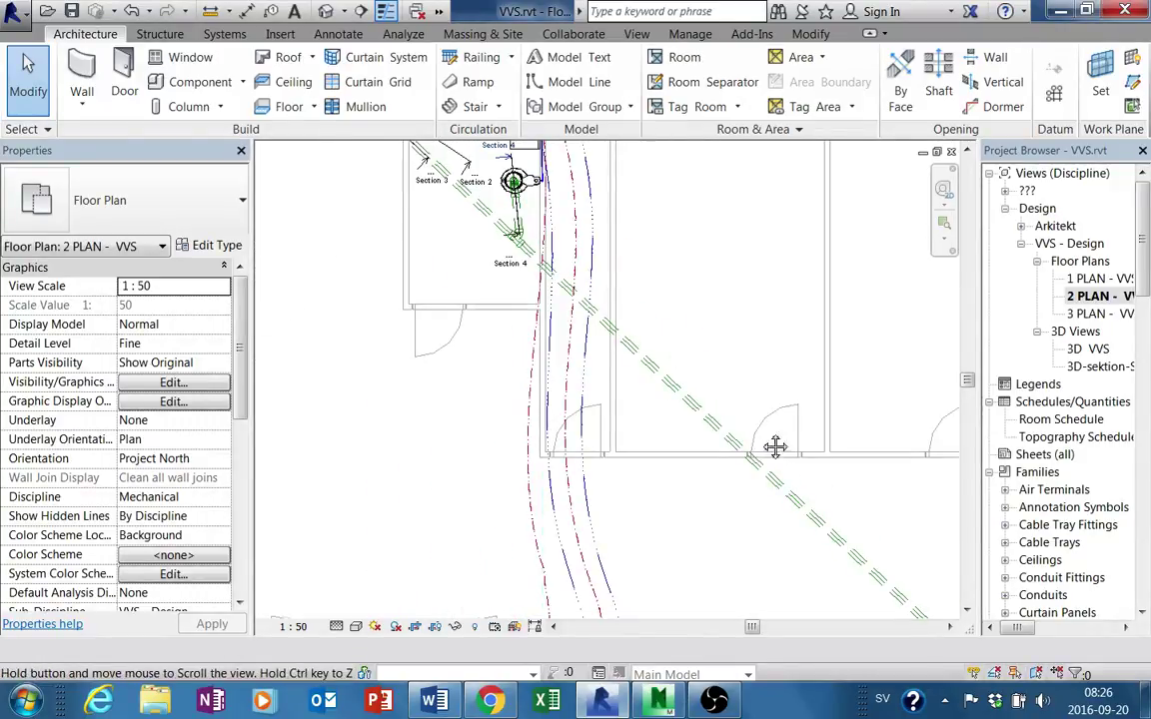
pyautogui.moveTo(773, 441); pyautogui.dragTo(693, 372, button='middle')
pyautogui.moveTo(788, 481); pyautogui.dragTo(632, 316, button='middle')
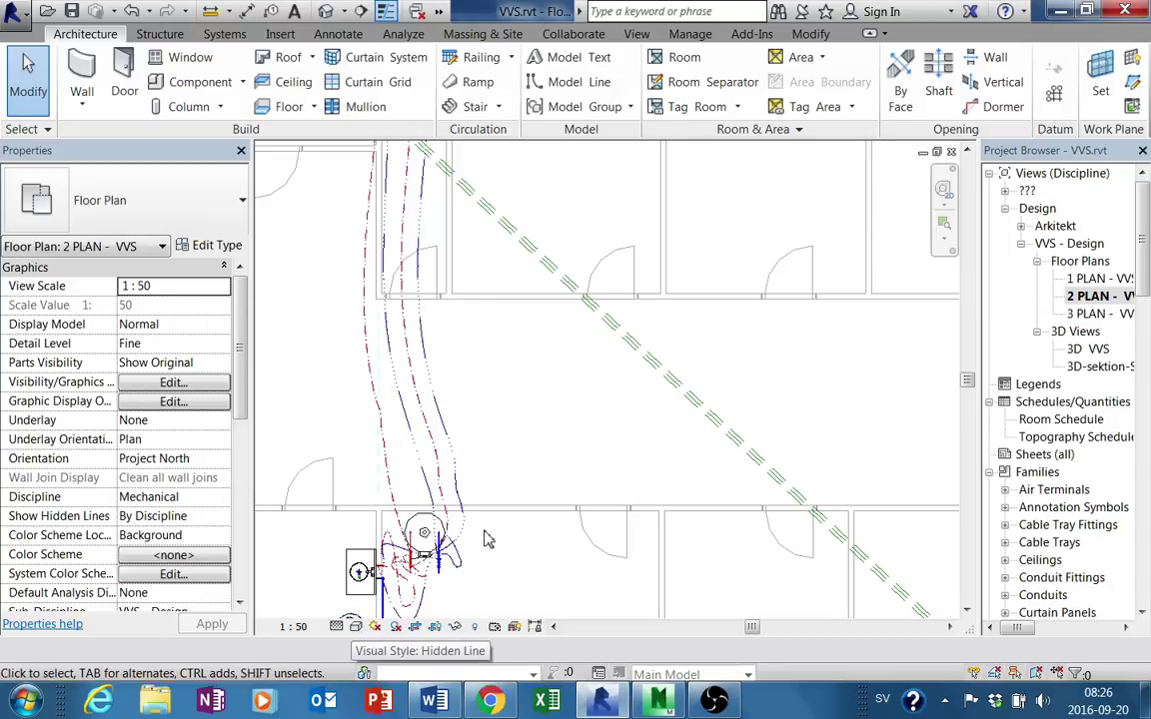
pyautogui.scroll(-2, 486, 539)
pyautogui.moveTo(661, 548); pyautogui.dragTo(556, 521, button='middle')
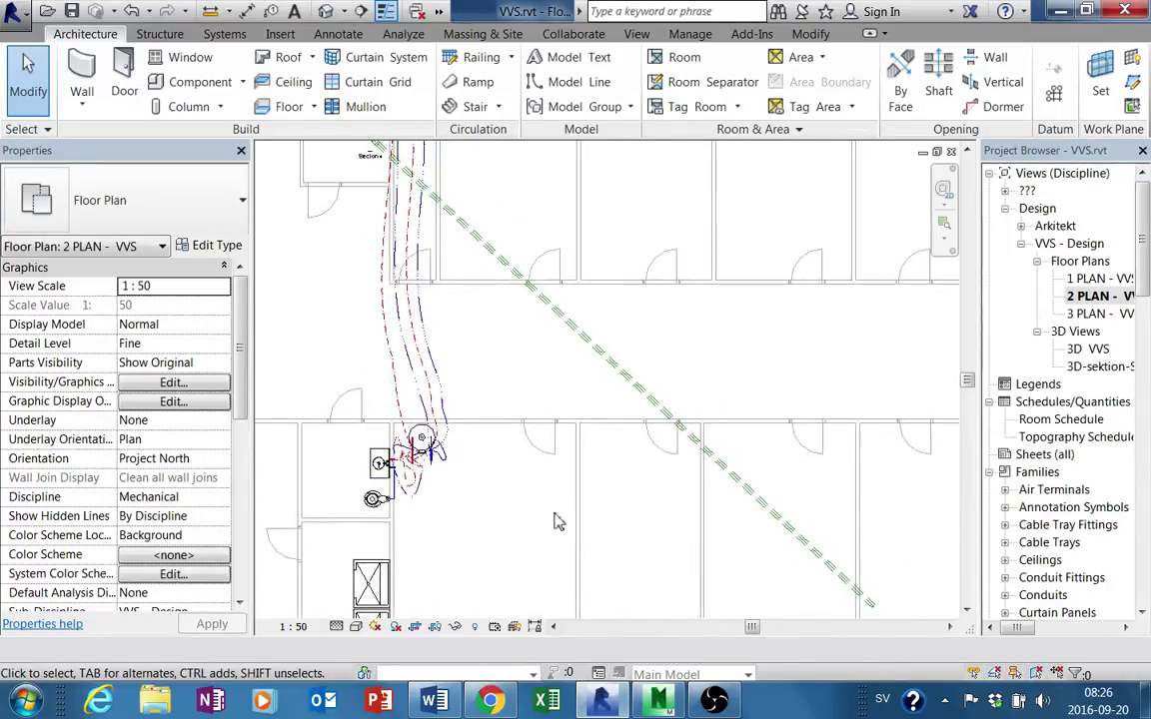
pyautogui.scroll(-1, 510, 543)
pyautogui.scroll(-1, 509, 542)
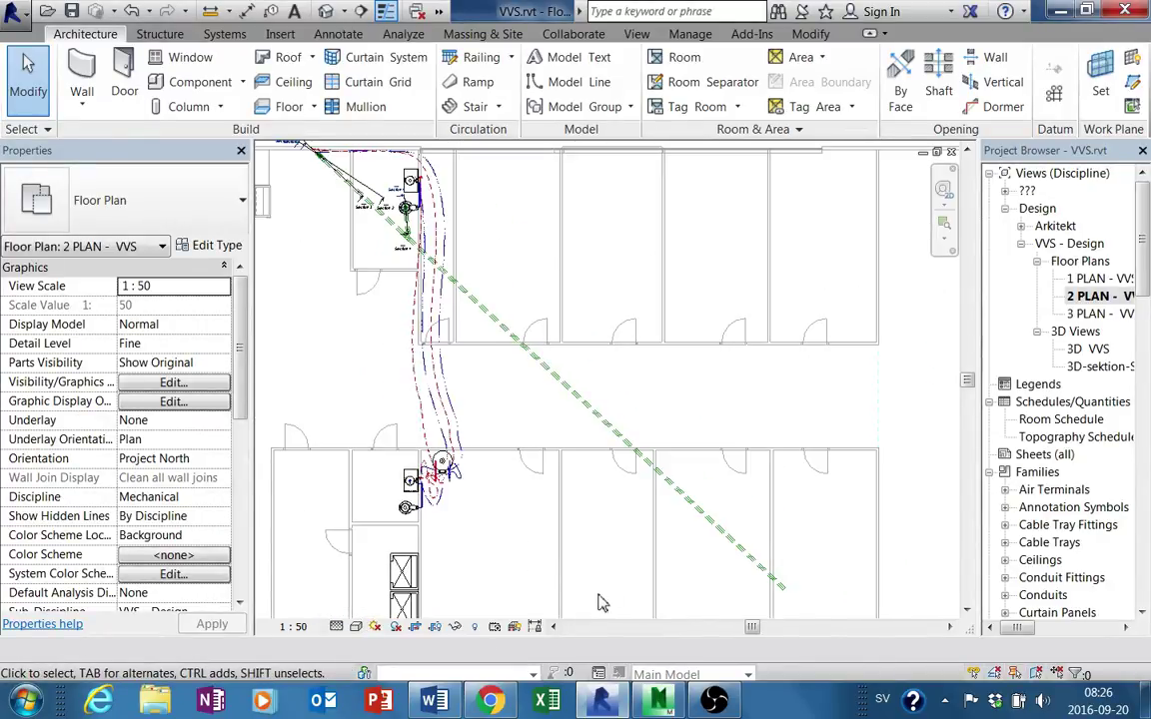
pyautogui.moveTo(566, 512)
pyautogui.mouseDown(button='middle')
pyautogui.moveTo(667, 579)
pyautogui.moveTo(656, 573)
pyautogui.moveTo(694, 520)
pyautogui.mouseUp(button='middle')
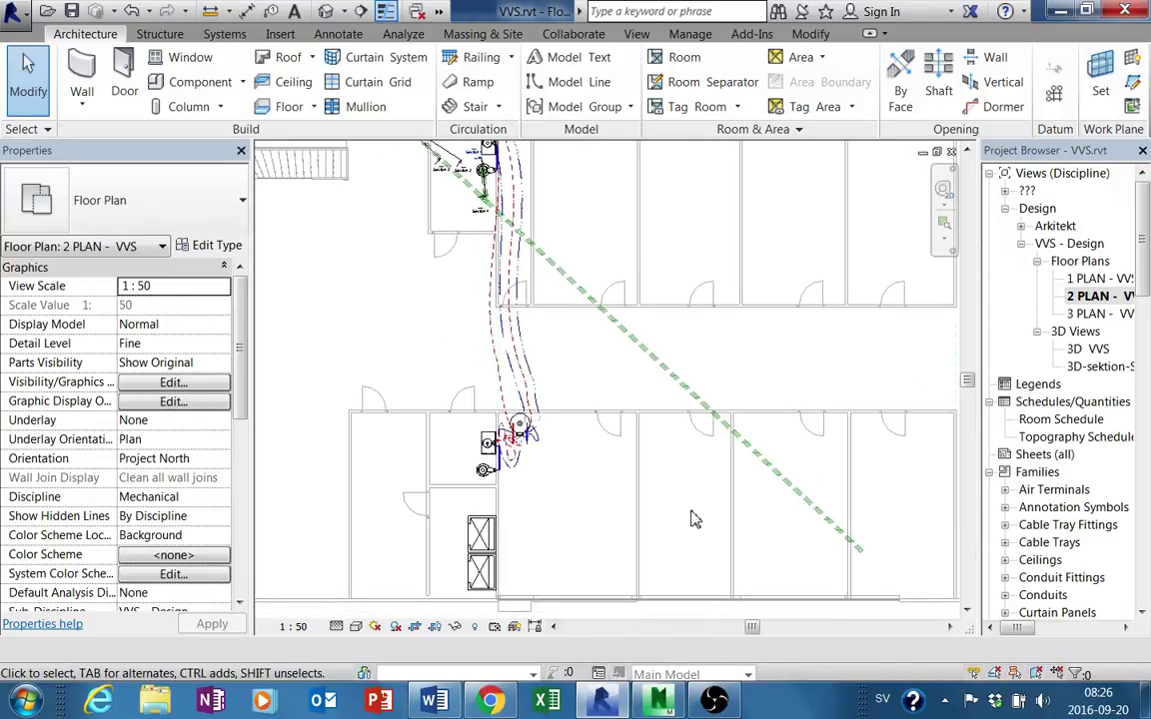
# In the VG filter overrides, set the Sanitet projection line colour to black.
pyautogui.press('v')
pyautogui.press('g')
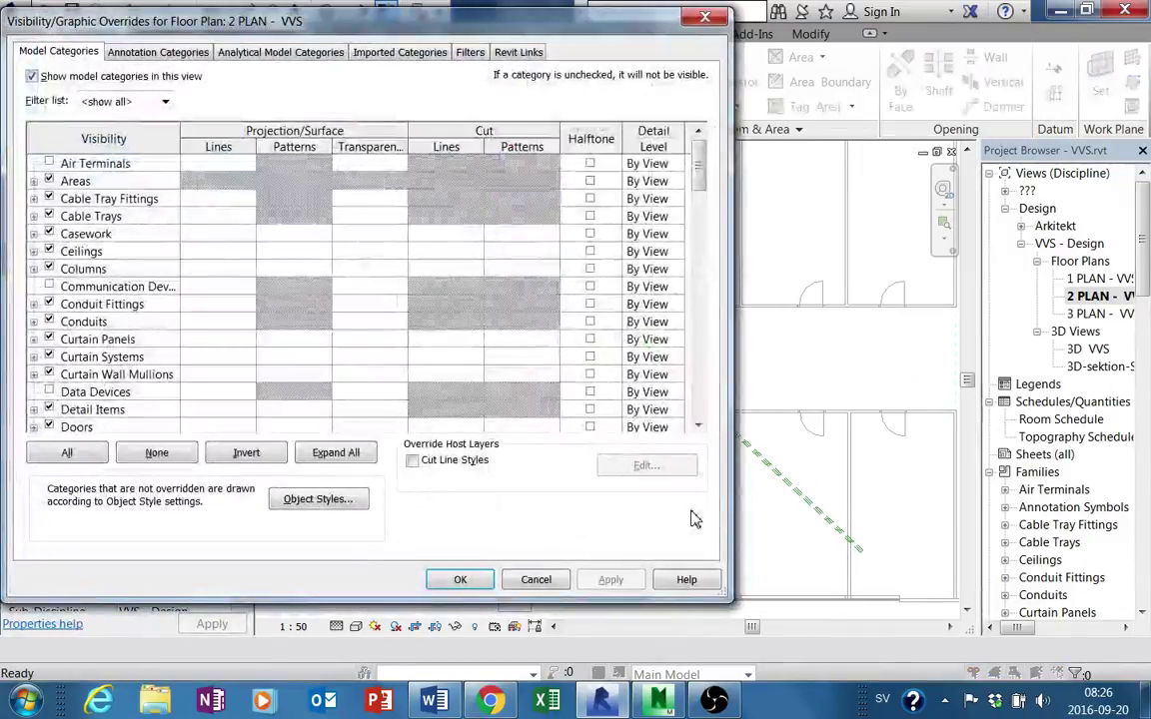
pyautogui.click(469, 55)
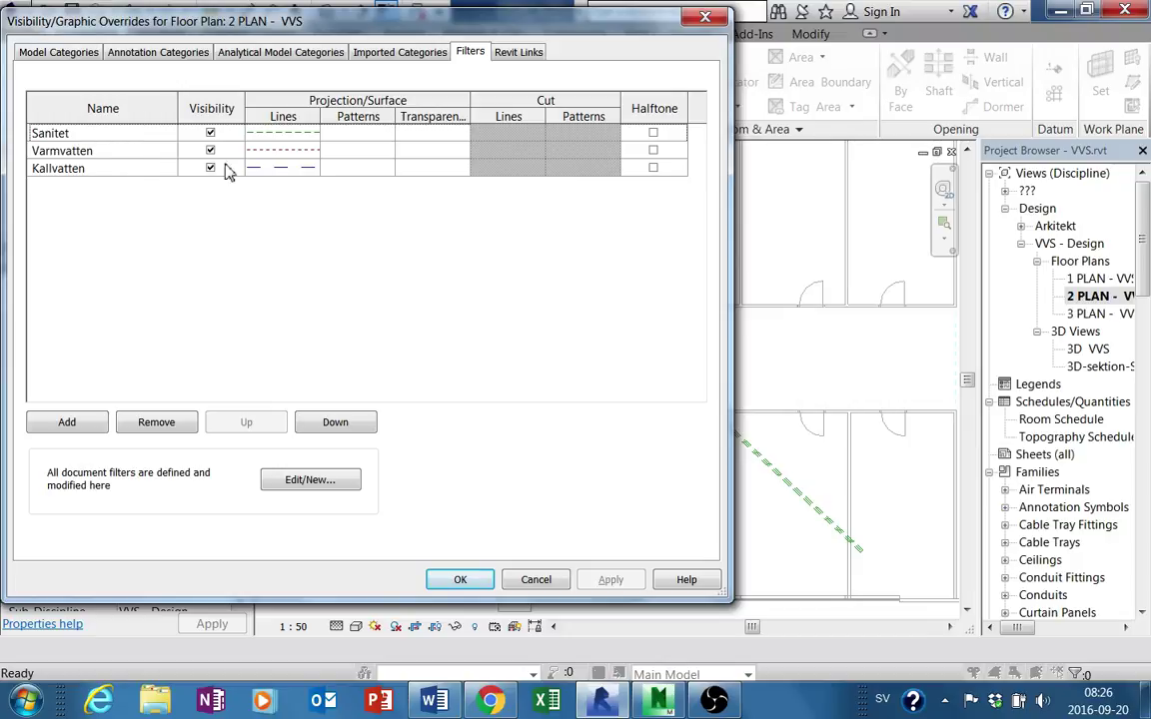
pyautogui.click(285, 137)
pyautogui.click(287, 135)
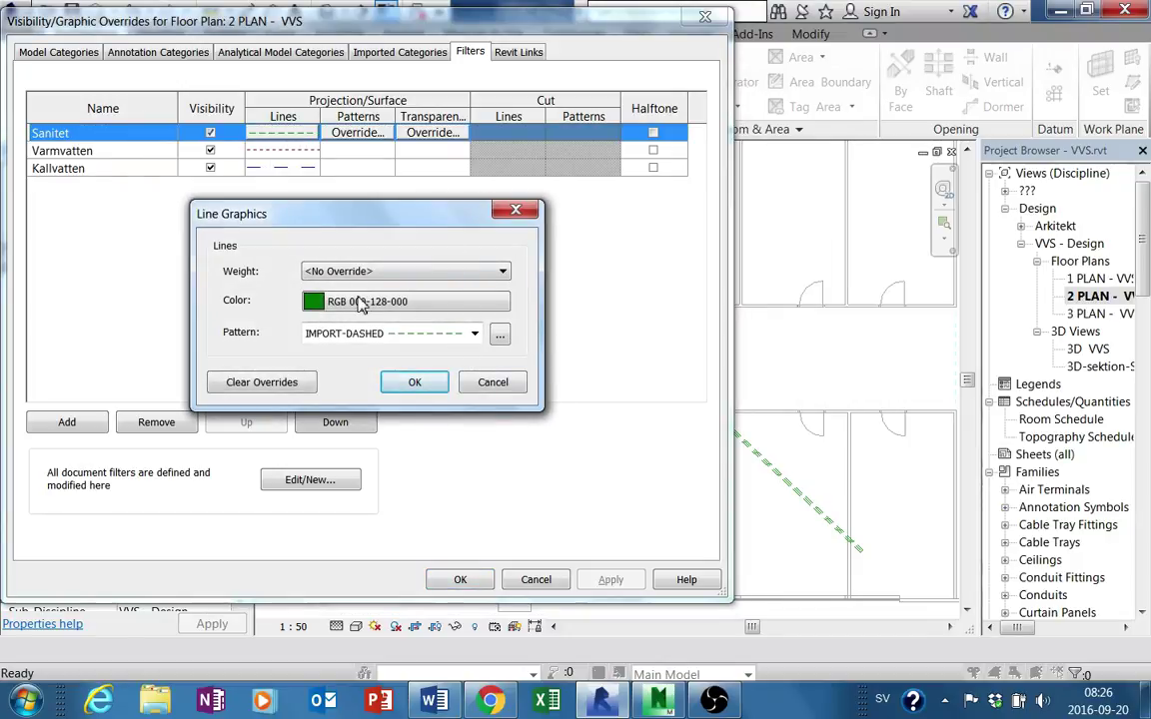
pyautogui.click(495, 310)
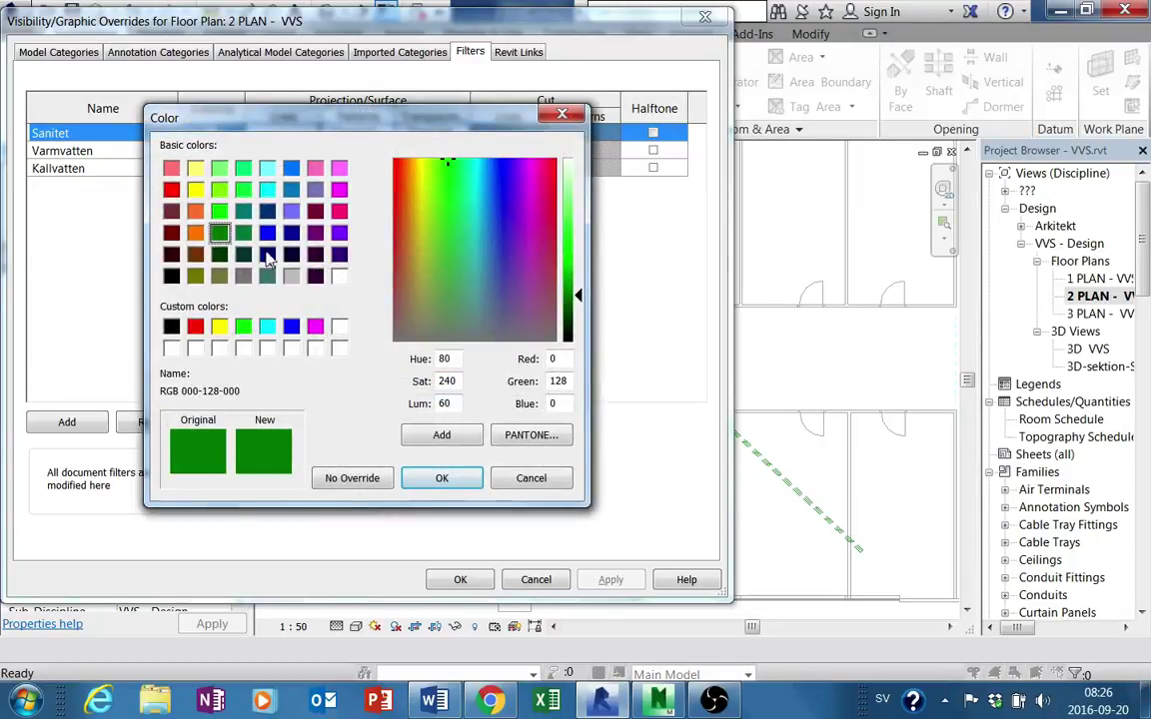
pyautogui.click(171, 277)
pyautogui.click(442, 480)
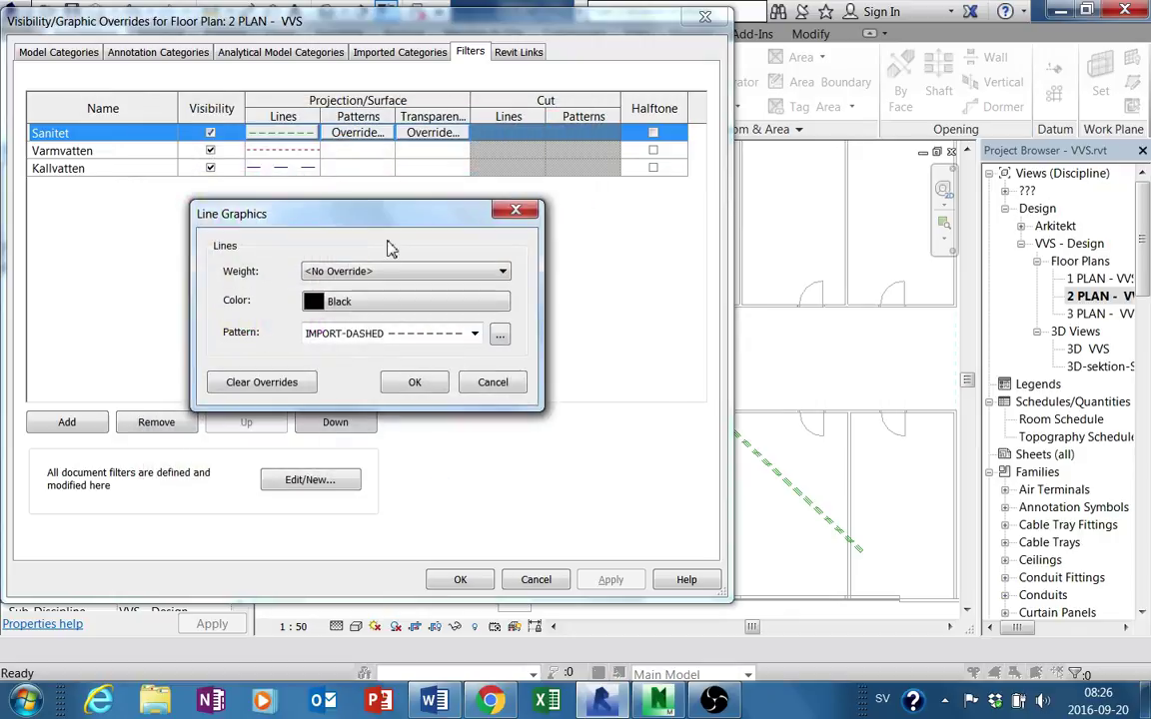
pyautogui.click(415, 383)
# Set the Varmvatten filter's projection line colour to black as well.
pyautogui.click(321, 152)
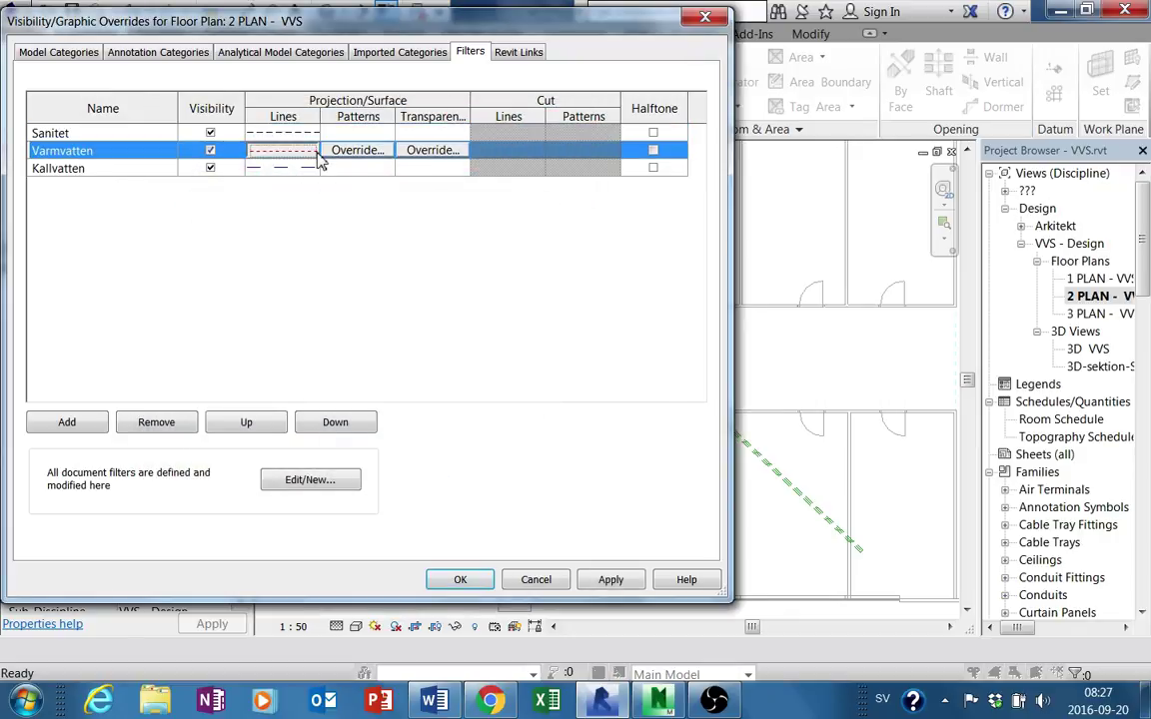
pyautogui.click(321, 152)
pyautogui.click(328, 305)
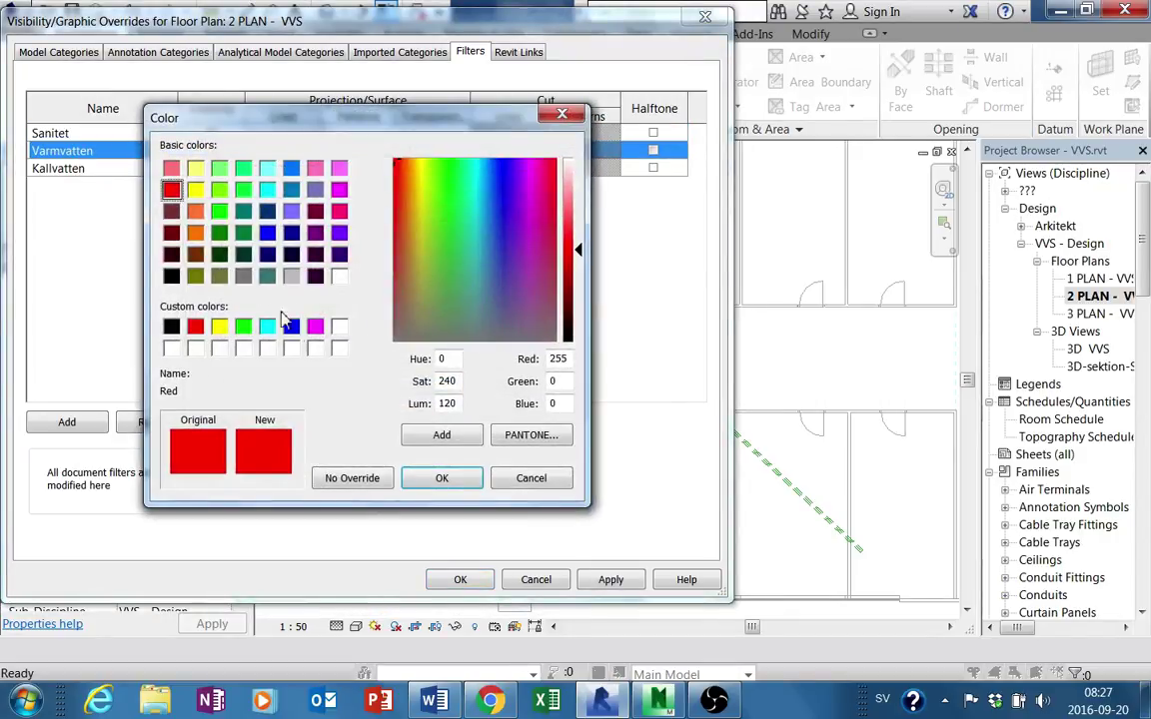
pyautogui.click(170, 277)
pyautogui.click(440, 479)
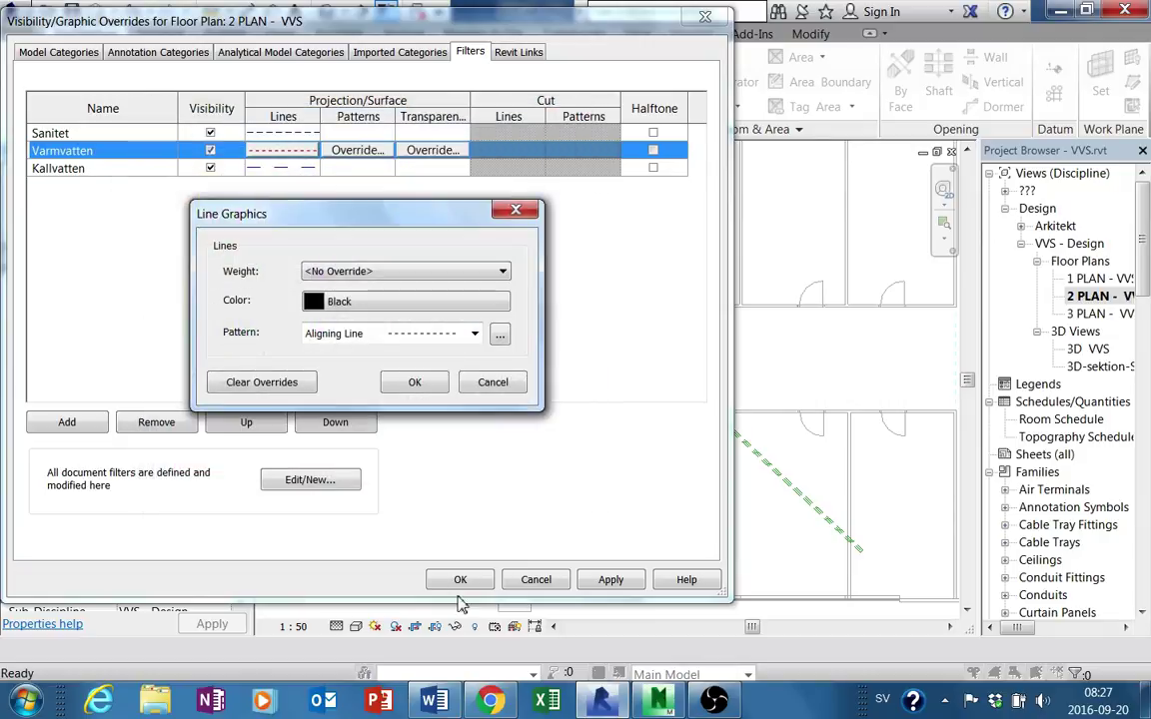
pyautogui.click(415, 382)
# Apply the filter overrides and zoom in on the pipe runs to find the Varmvatten flex pipe.
pyautogui.click(459, 580)
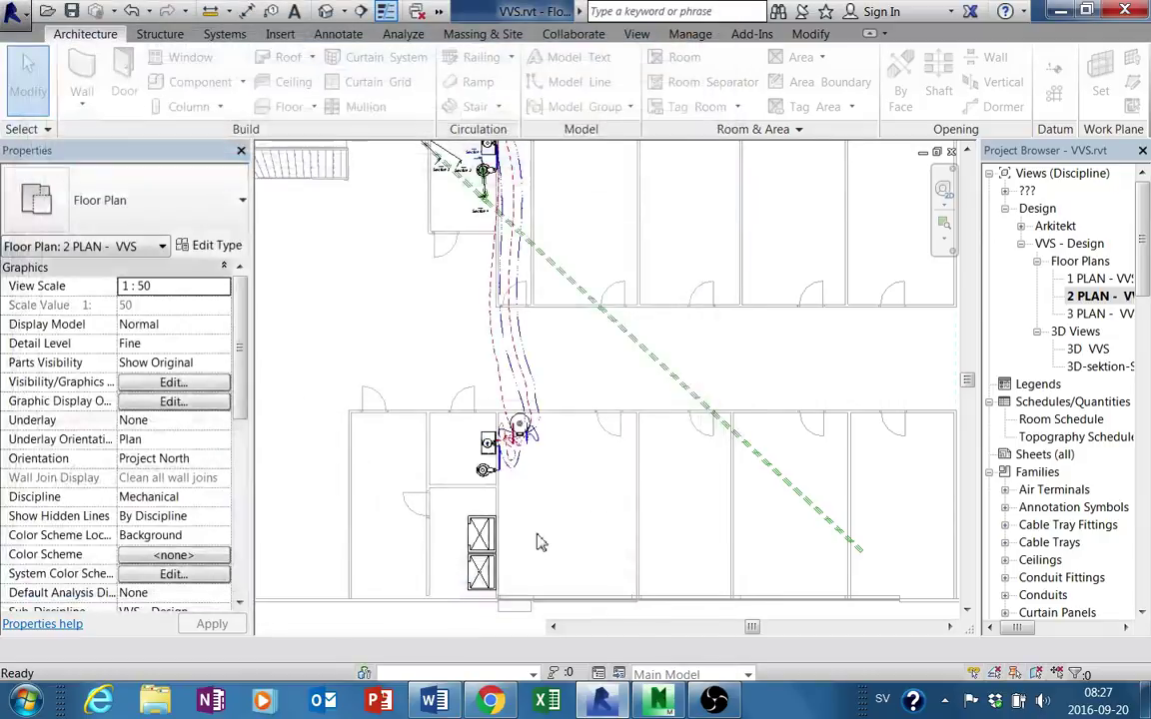
pyautogui.scroll(2, 549, 445)
pyautogui.scroll(2, 554, 420)
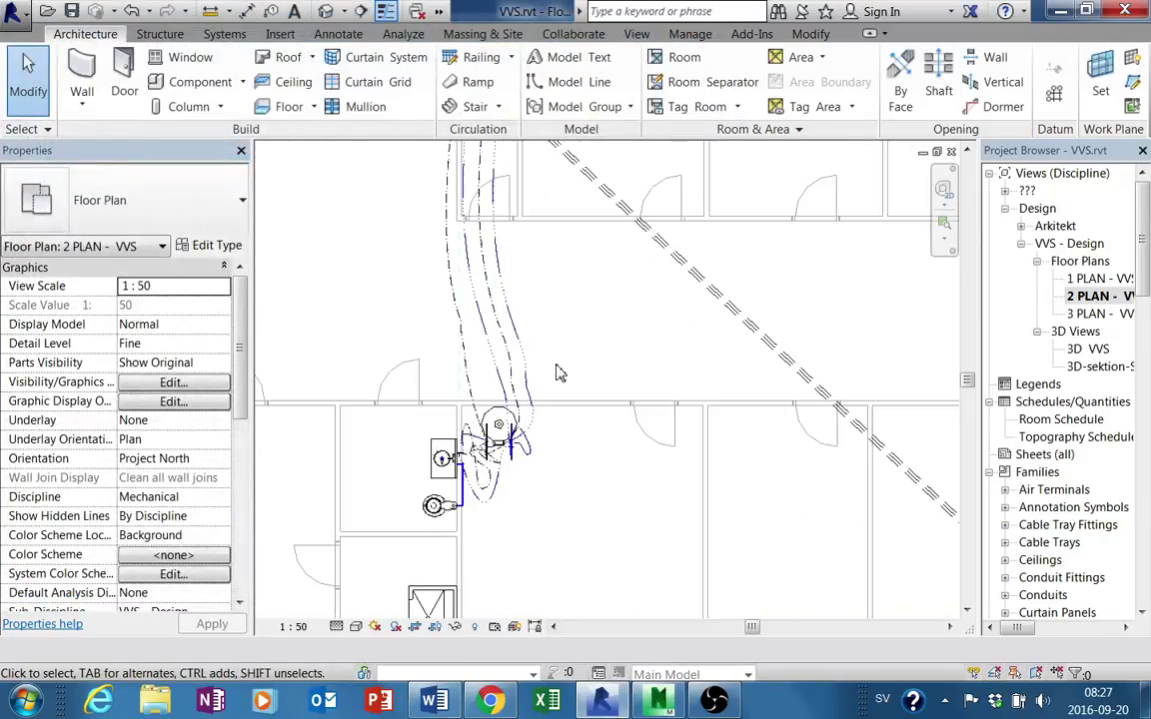
pyautogui.moveTo(560, 370)
pyautogui.mouseDown(button='middle')
pyautogui.moveTo(558, 547)
pyautogui.moveTo(546, 544)
pyautogui.mouseUp(button='middle')
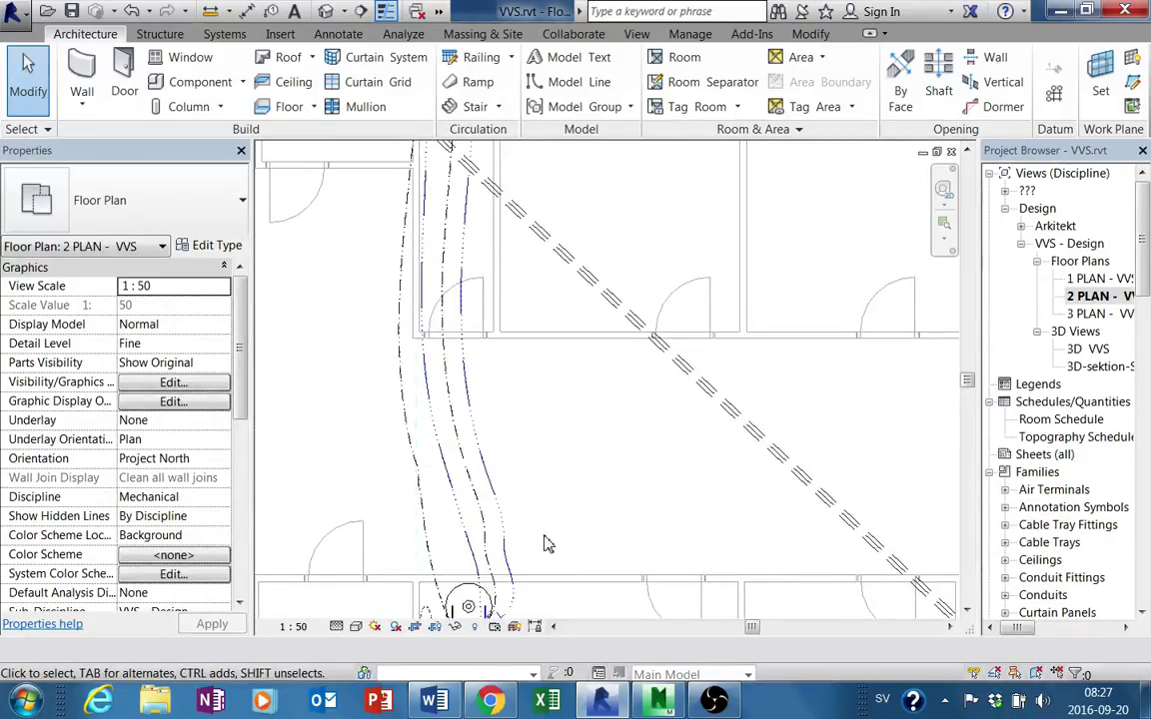
pyautogui.scroll(-2, 547, 543)
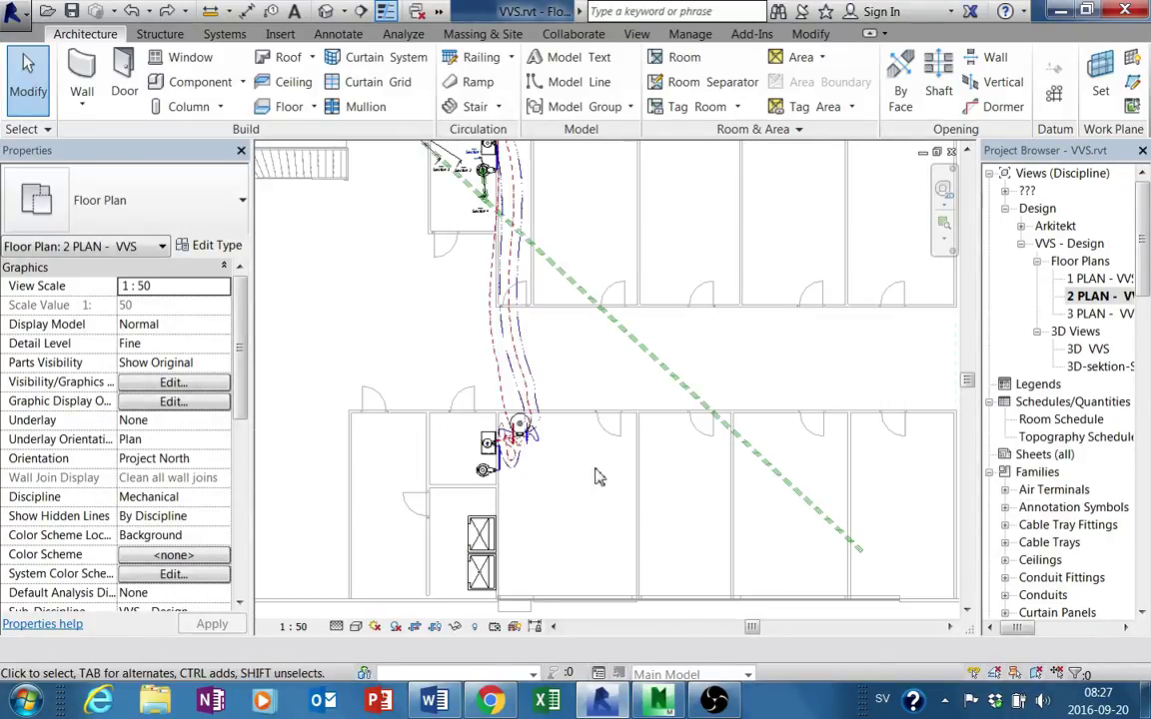
pyautogui.scroll(2, 599, 477)
pyautogui.moveTo(605, 450); pyautogui.dragTo(596, 481, button='middle')
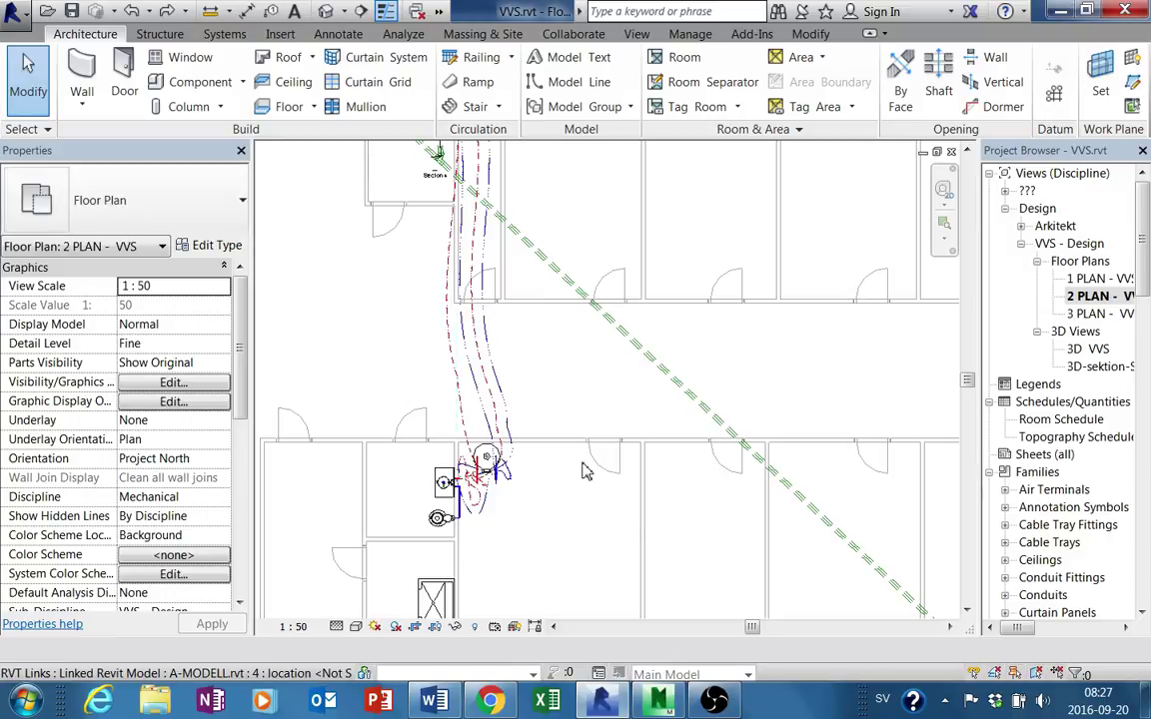
pyautogui.scroll(-2, 590, 470)
pyautogui.scroll(-2, 585, 465)
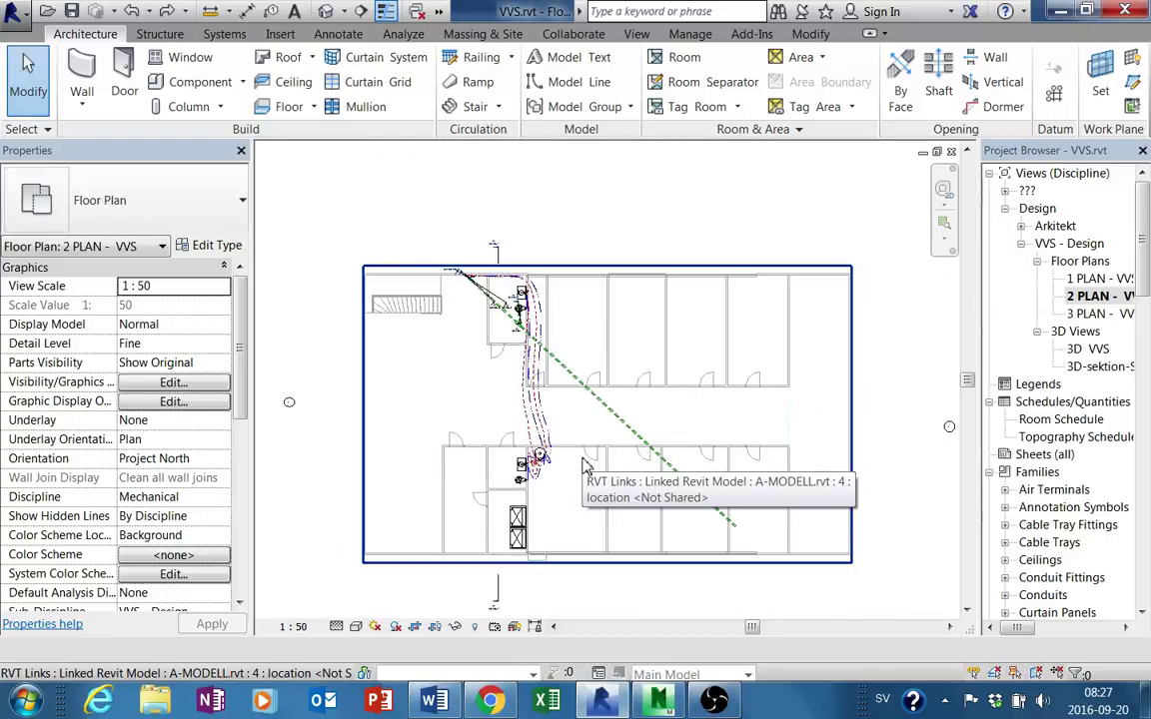
pyautogui.scroll(2, 527, 440)
pyautogui.scroll(2, 526, 435)
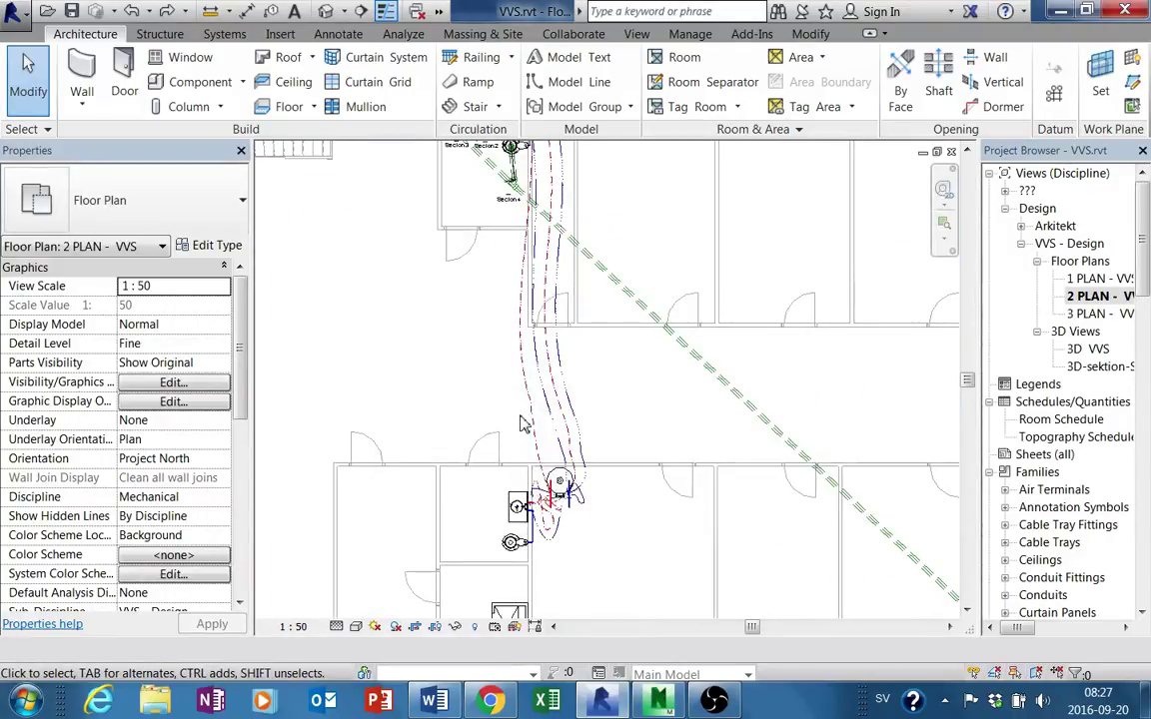
pyautogui.scroll(2, 522, 425)
# Select the Varmvatten flex pipe and drag its vertices upward to reroute the curve.
pyautogui.click(534, 426)
pyautogui.scroll(2, 535, 424)
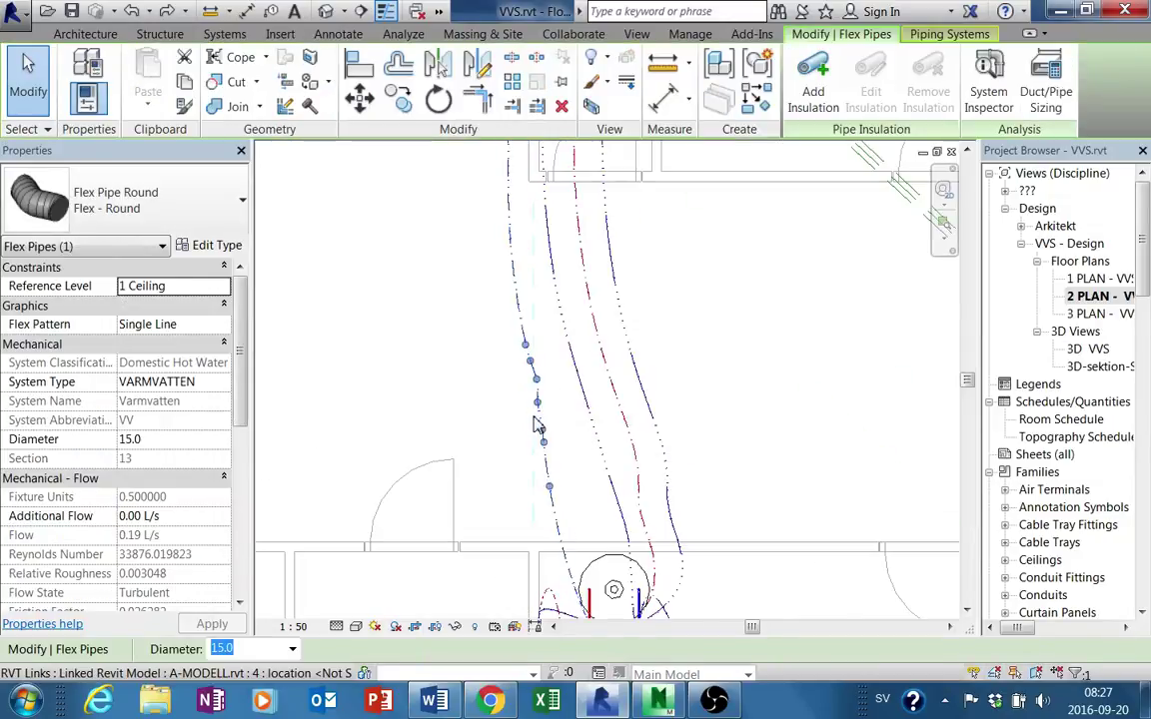
pyautogui.scroll(1, 536, 412)
pyautogui.moveTo(537, 408); pyautogui.dragTo(585, 562, button='middle')
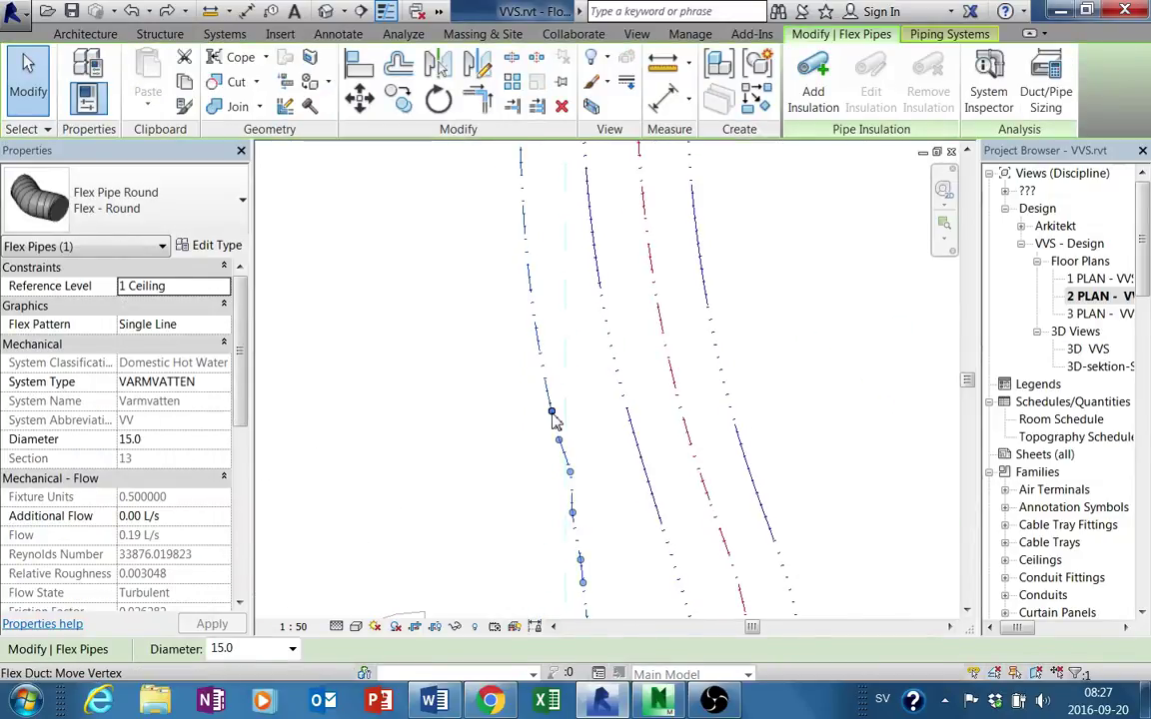
pyautogui.moveTo(528, 247)
pyautogui.mouseDown()
pyautogui.moveTo(554, 421)
pyautogui.moveTo(540, 373)
pyautogui.mouseUp()
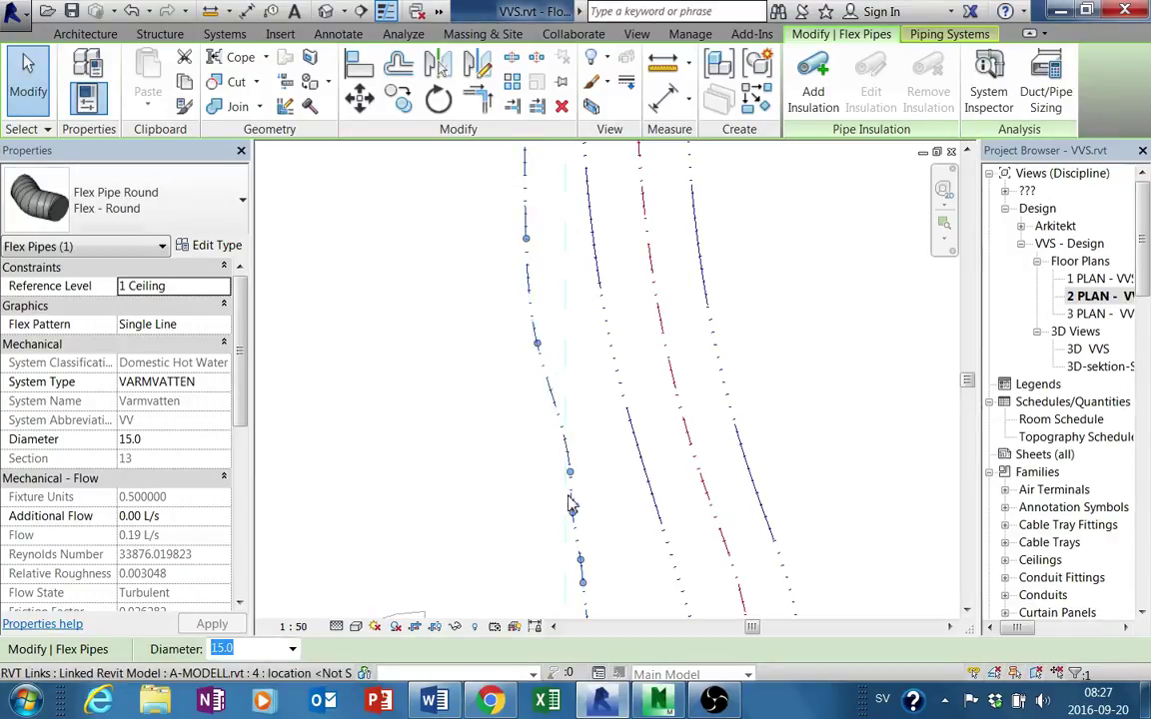
pyautogui.moveTo(571, 504); pyautogui.dragTo(576, 557, button='middle')
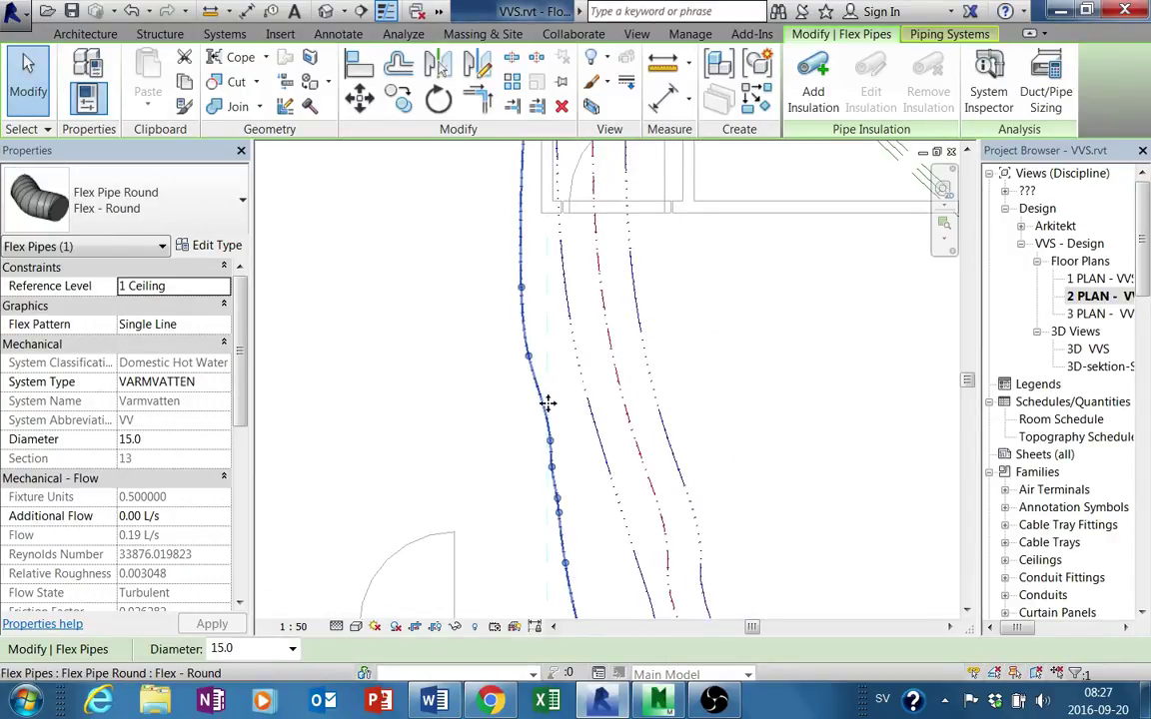
pyautogui.moveTo(530, 361); pyautogui.dragTo(525, 293)
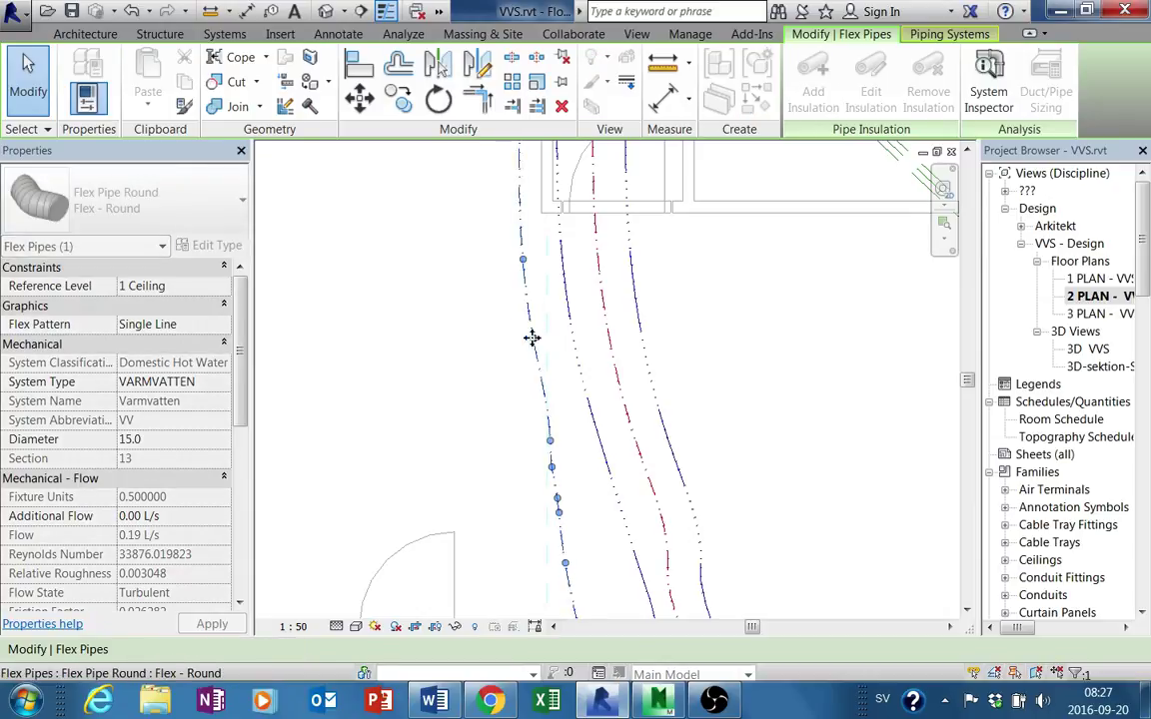
# Deselect the pipe and zoom back out to the full floor plan.
pyautogui.press('Escape')
pyautogui.scroll(-3, 546, 420)
pyautogui.moveTo(699, 599)
pyautogui.mouseDown(button='middle')
pyautogui.moveTo(739, 522)
pyautogui.moveTo(659, 507)
pyautogui.mouseUp(button='middle')
pyautogui.scroll(-2, 741, 521)
pyautogui.scroll(-1, 668, 526)
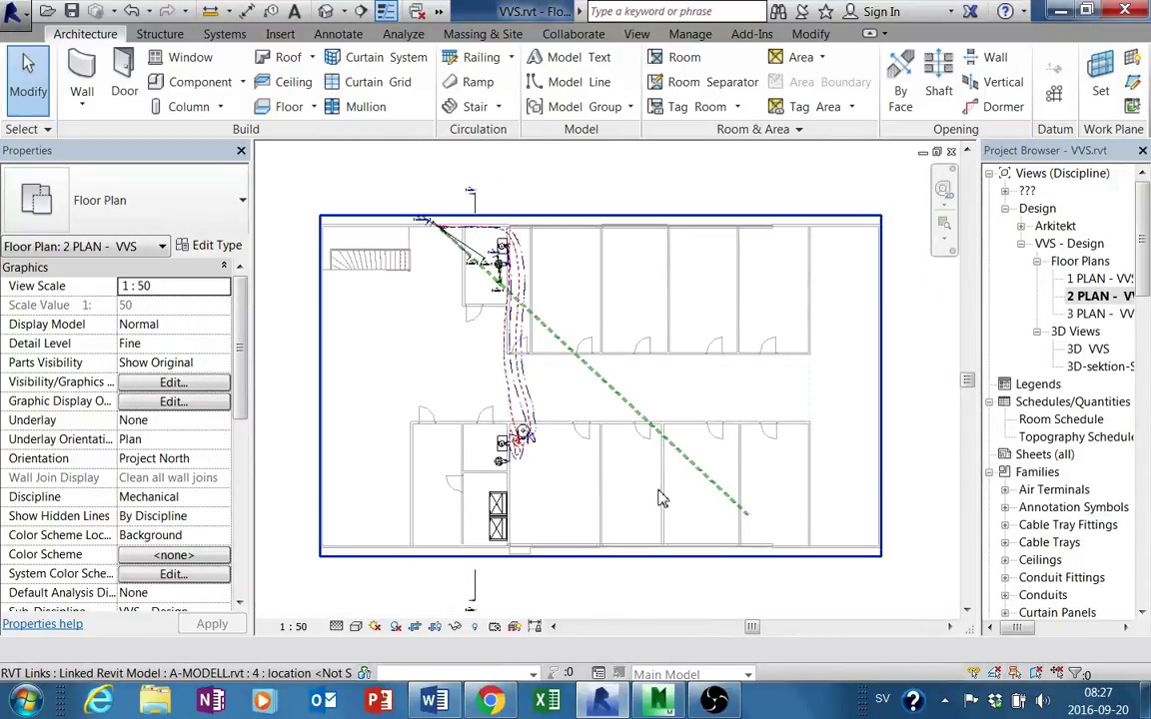
# Start a new sheet from the Sheets (all) group in the Project Browser.
pyautogui.moveTo(745, 489); pyautogui.dragTo(895, 453, button='middle')
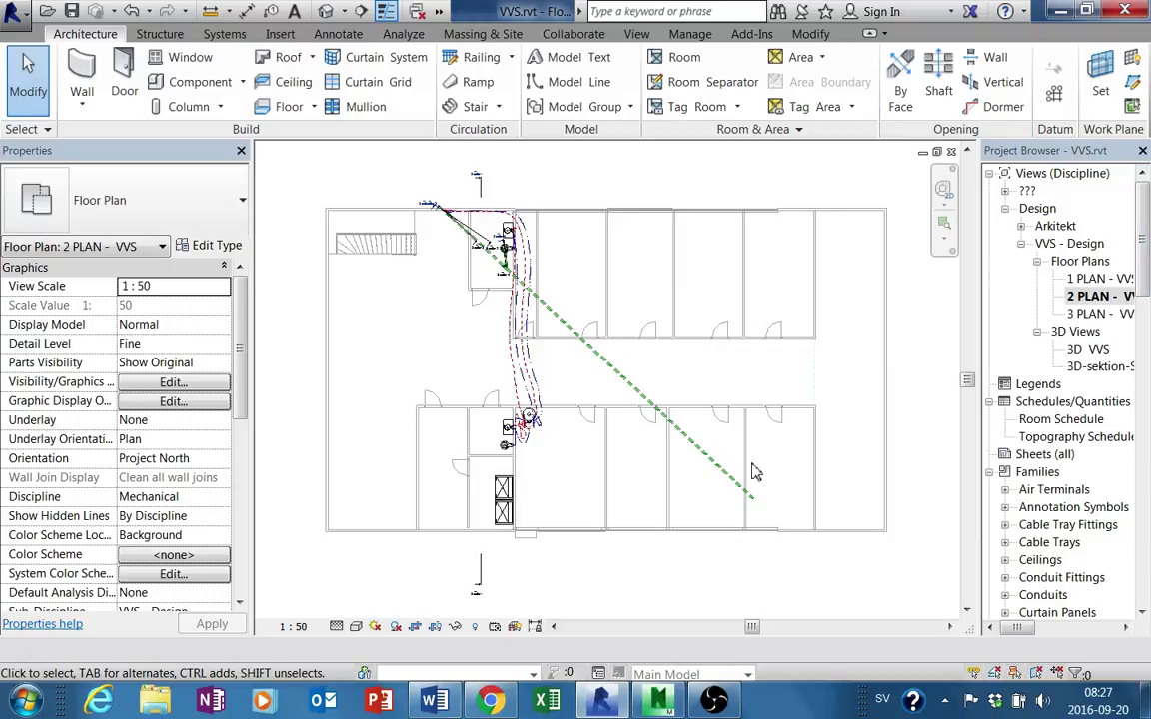
pyautogui.scroll(-3, 1113, 588)
pyautogui.scroll(-10, 1114, 588)
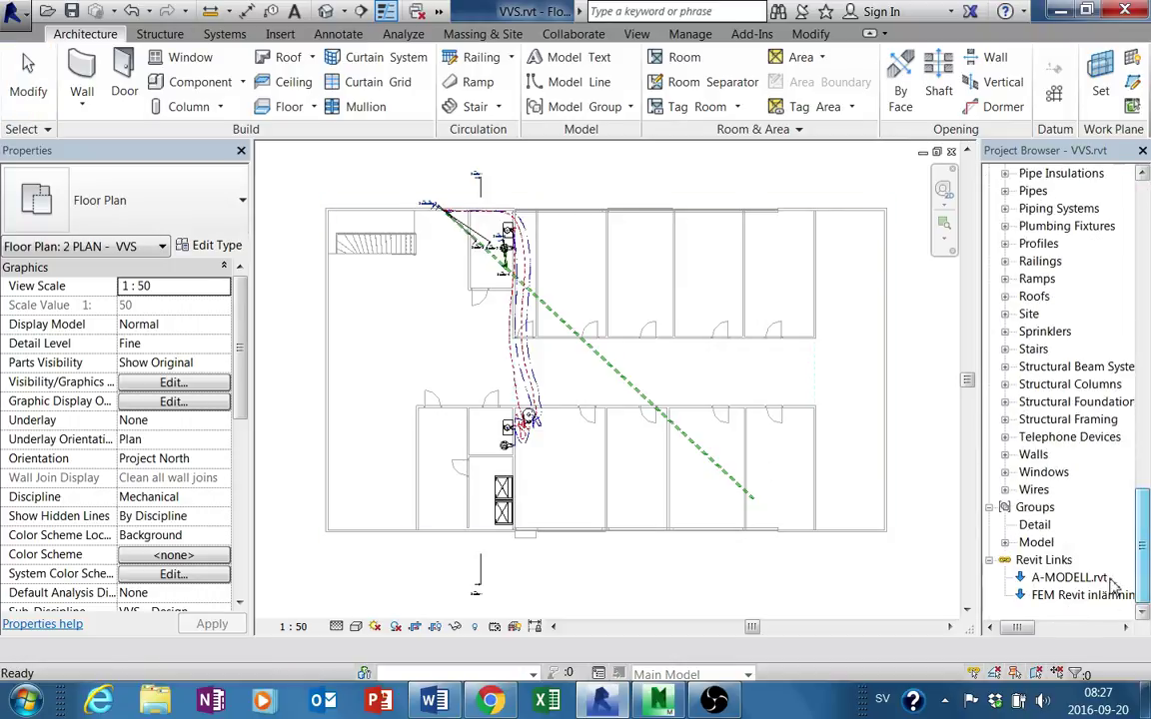
pyautogui.moveTo(1148, 517); pyautogui.dragTo(1146, 262)
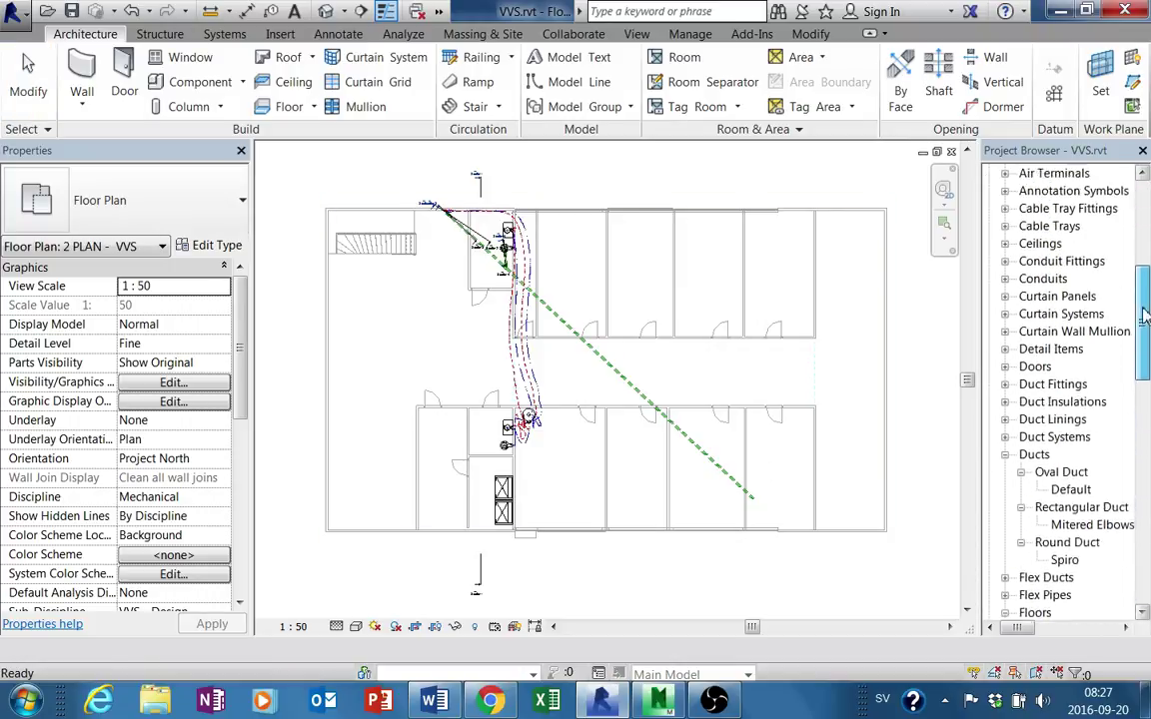
pyautogui.scroll(1, 1146, 262)
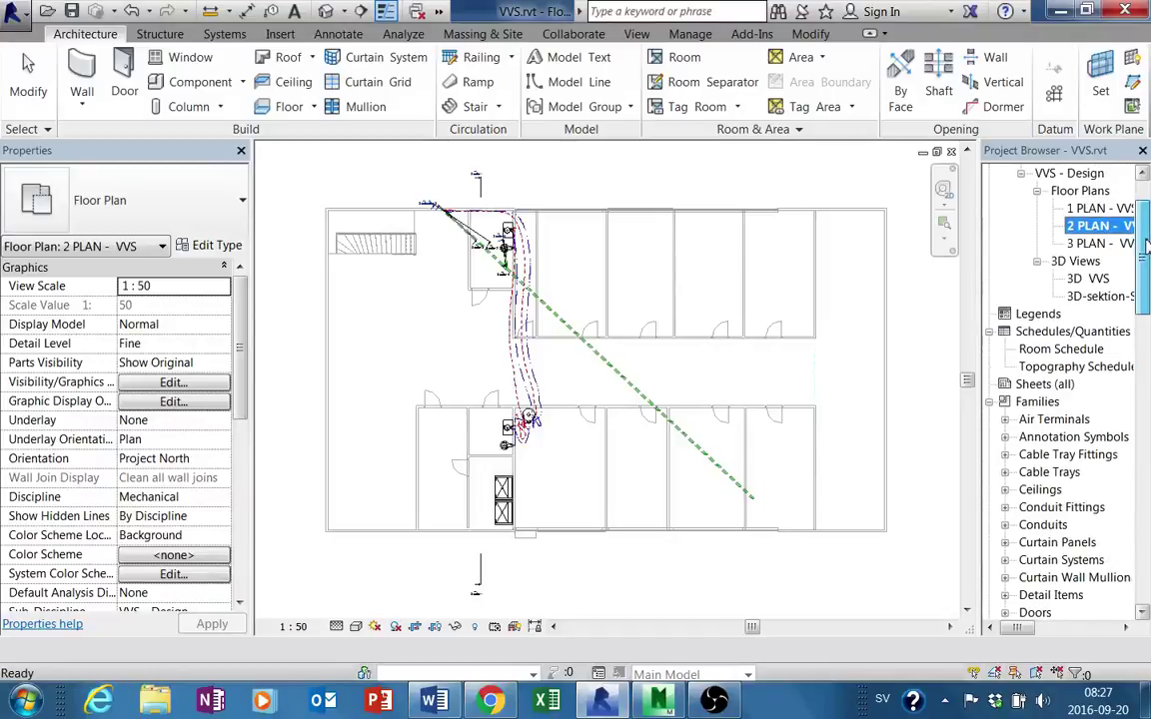
pyautogui.click(1044, 385)
pyautogui.rightClick(1044, 384)
pyautogui.click(1015, 395)
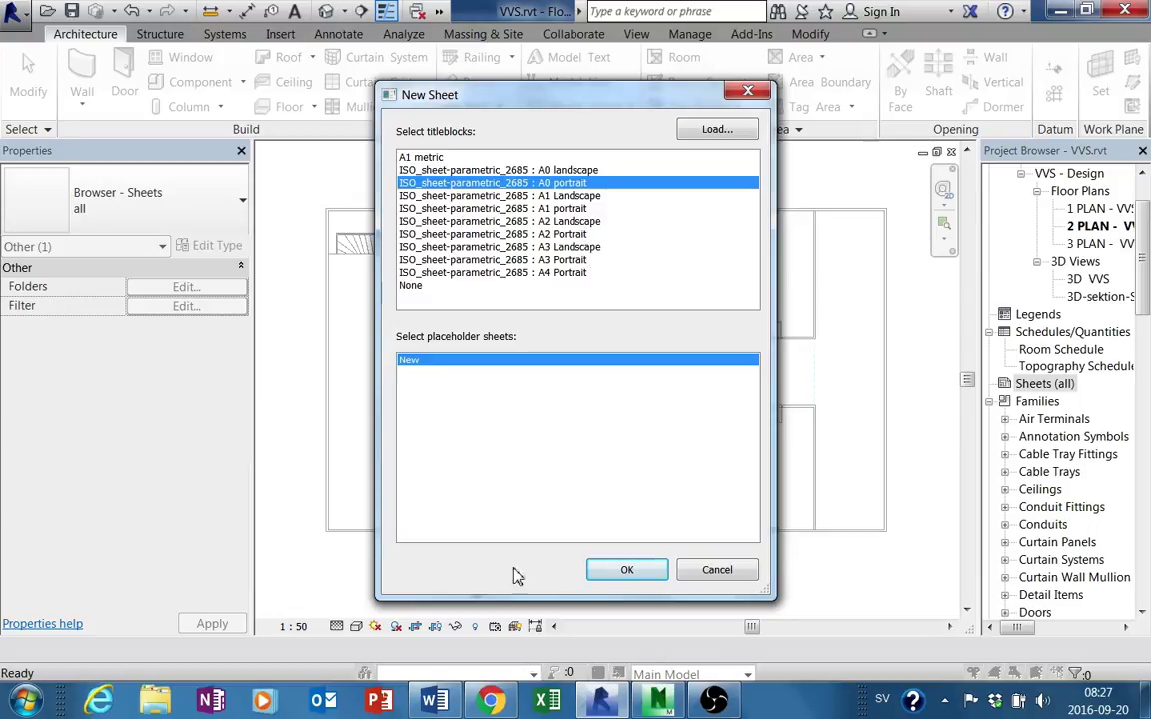
# Review the assignment's file-submission list in Word, then minimize Word.
pyautogui.click(434, 702)
pyautogui.scroll(3, 476, 595)
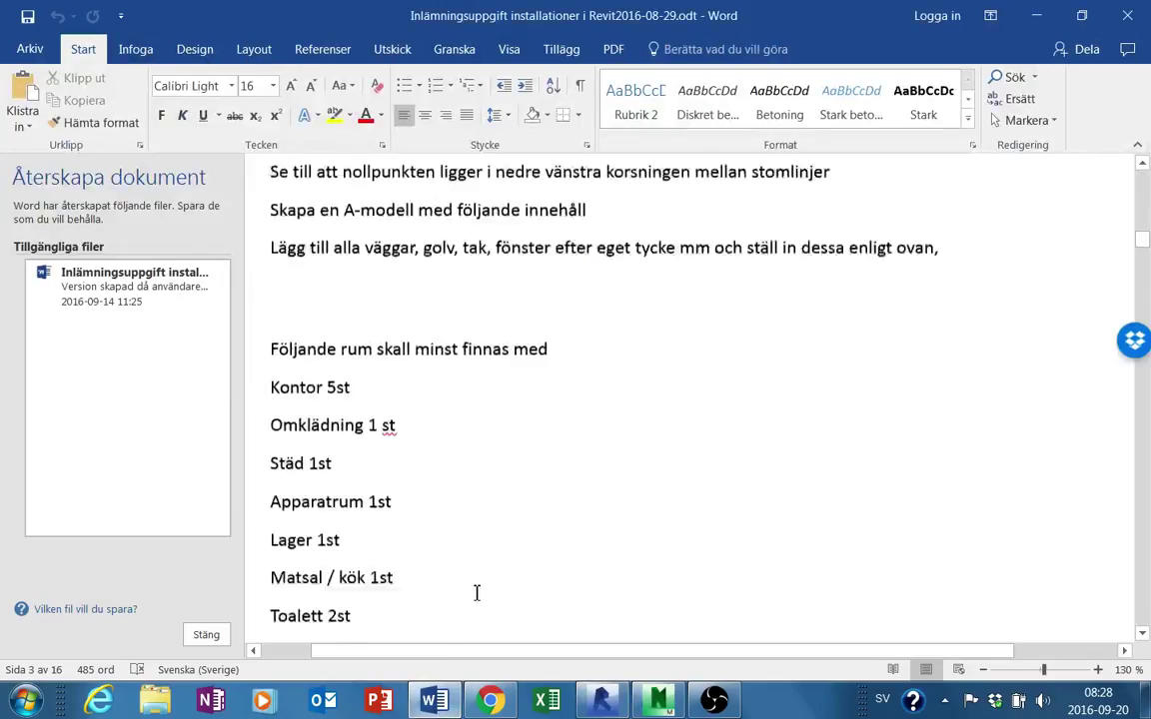
pyautogui.scroll(4, 475, 595)
pyautogui.scroll(5, 904, 470)
pyautogui.scroll(2, 910, 469)
pyautogui.scroll(3, 910, 470)
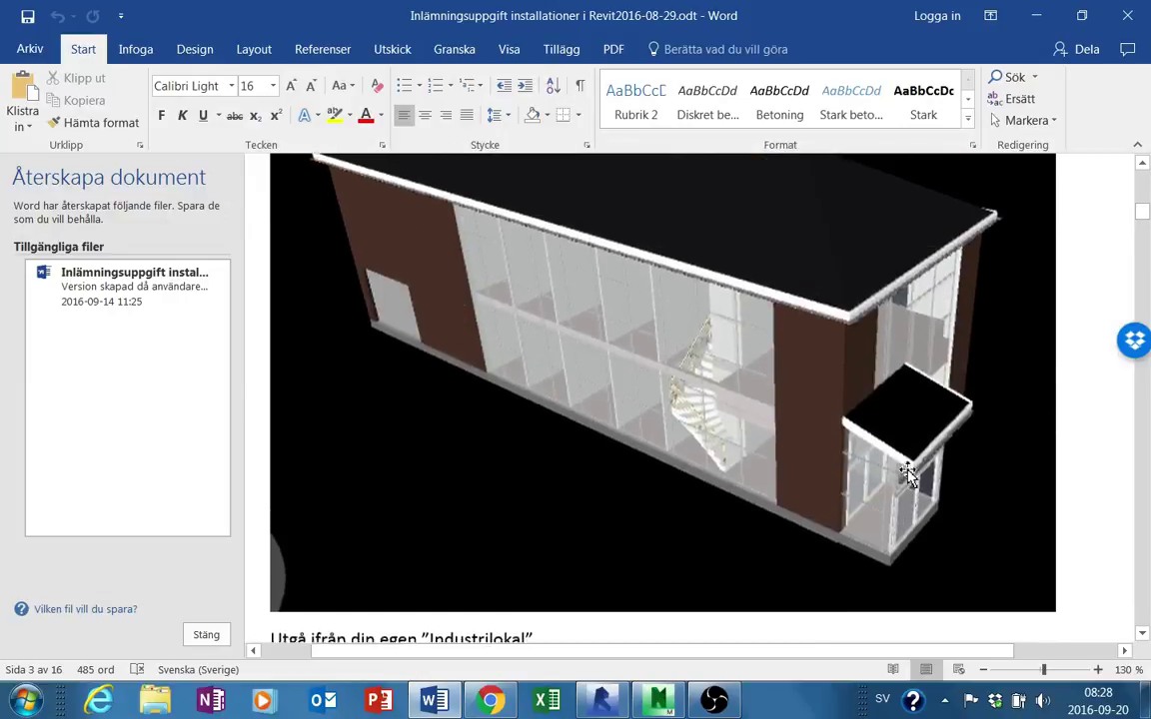
pyautogui.scroll(10, 910, 470)
pyautogui.scroll(3, 909, 469)
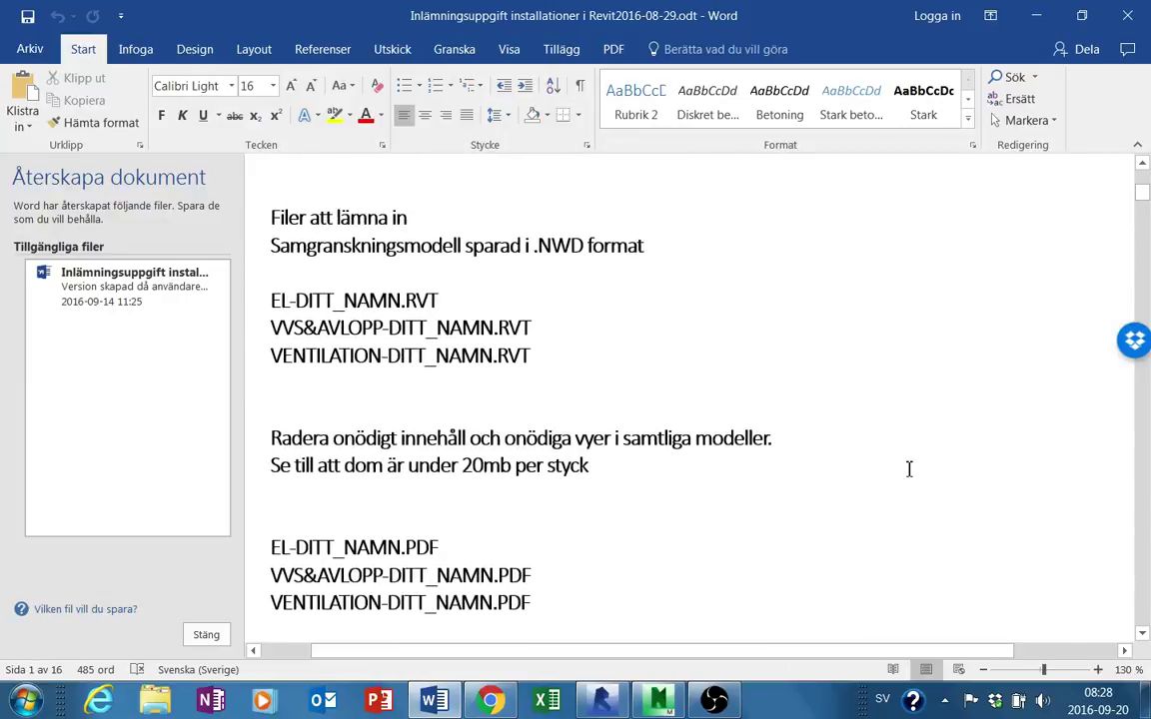
pyautogui.scroll(2, 909, 470)
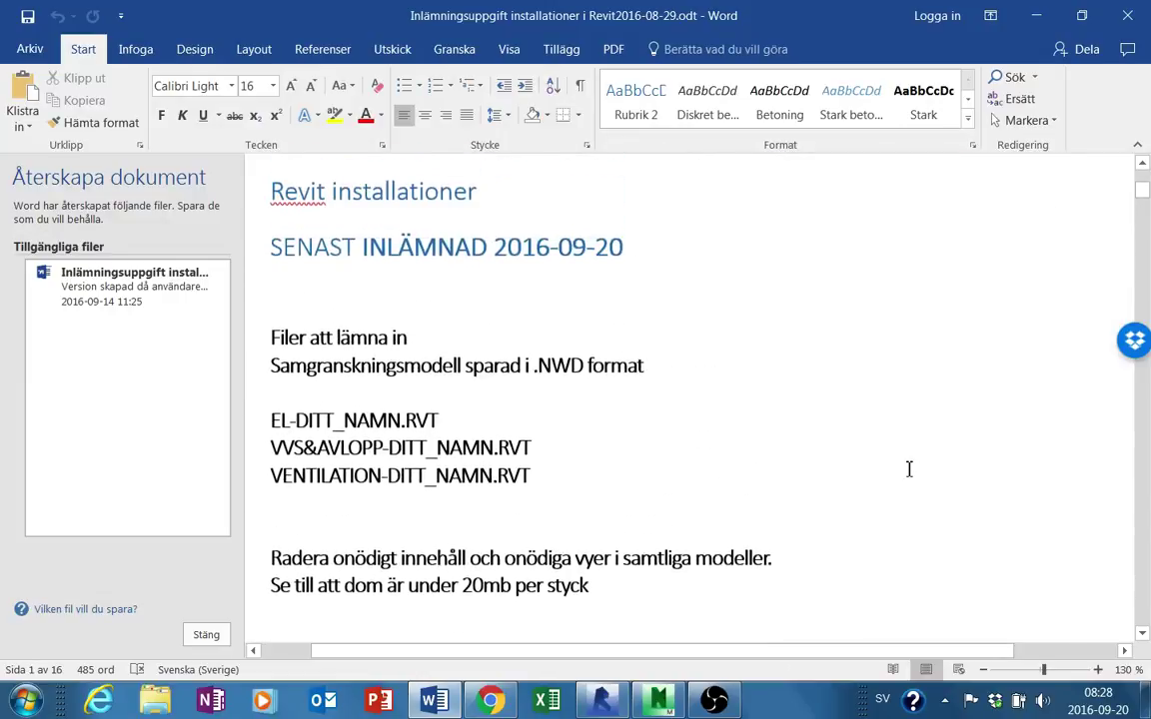
pyautogui.click(1035, 17)
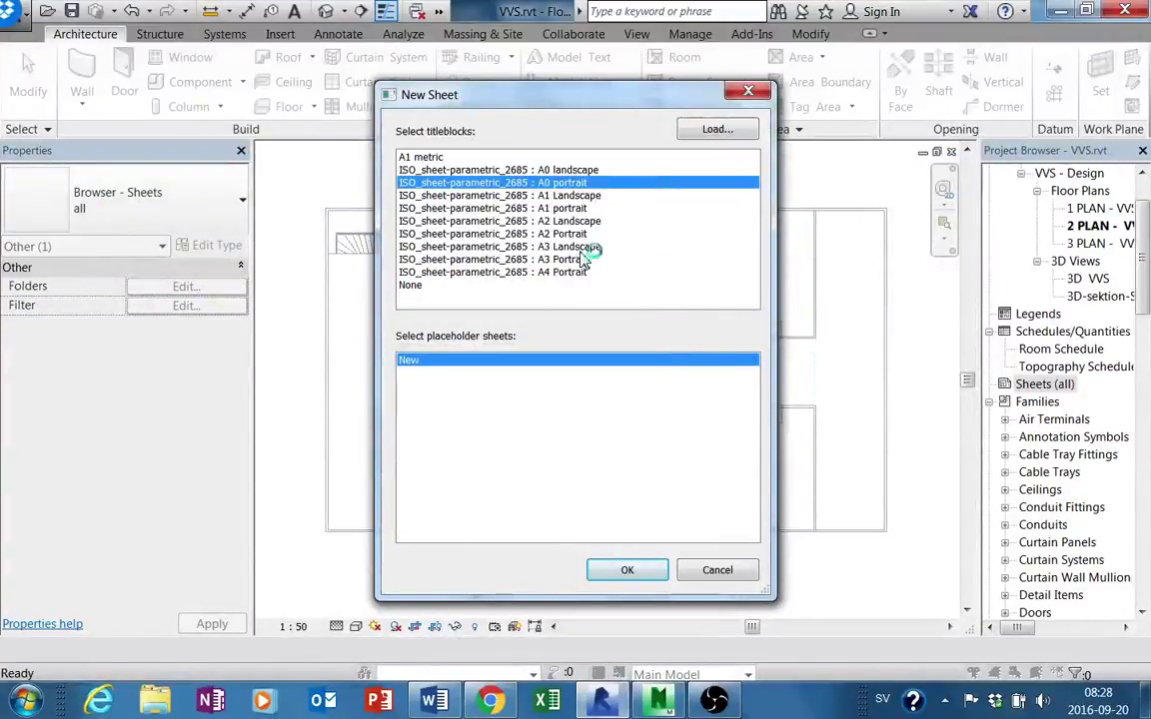
# Choose the ISO_sheet-parametric_2685 : A3 Landscape titleblock and zoom out over the new sheet.
pyautogui.click(589, 250)
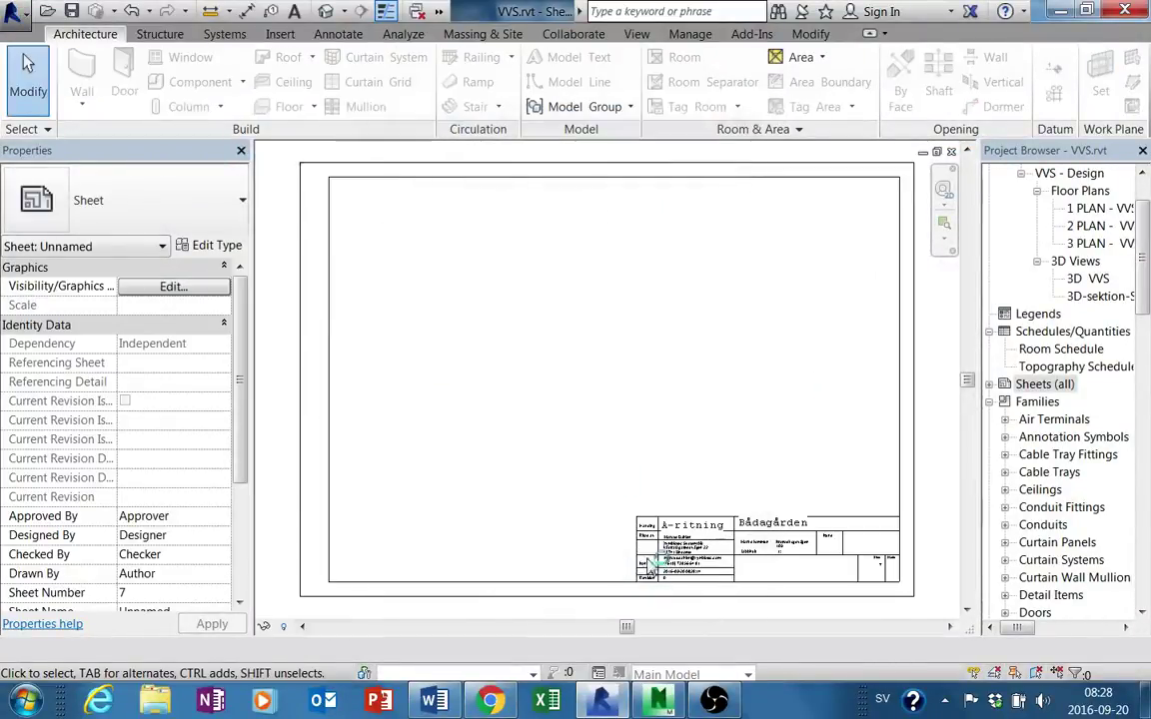
pyautogui.scroll(-2, 779, 423)
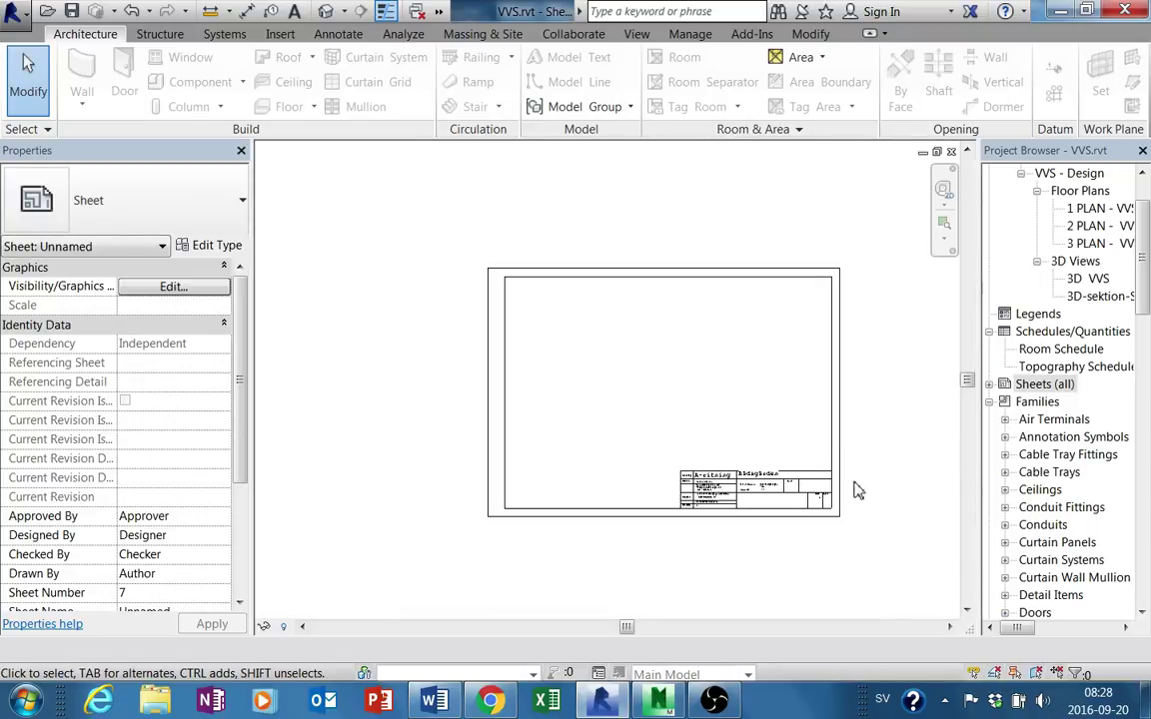
pyautogui.moveTo(1144, 322)
pyautogui.mouseDown()
pyautogui.moveTo(1145, 292)
pyautogui.moveTo(690, 383)
pyautogui.mouseUp()
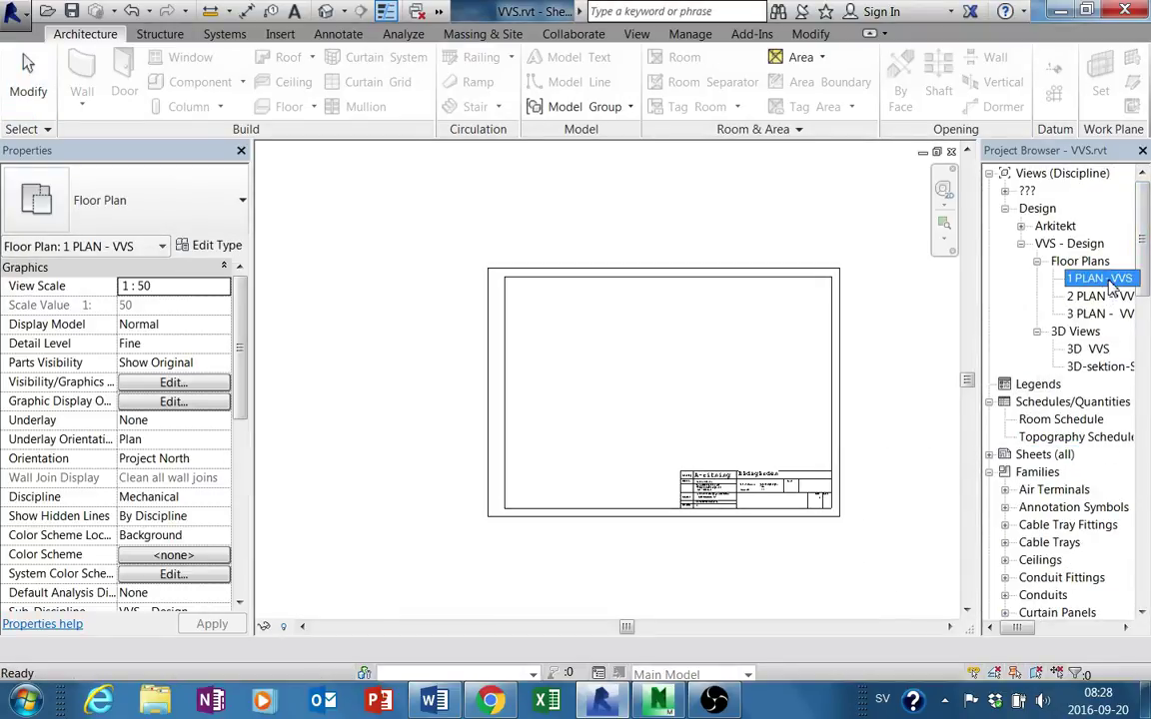
# Place the 1 PLAN - VVS view on the sheet at a 1:100 view scale.
pyautogui.click(686, 381)
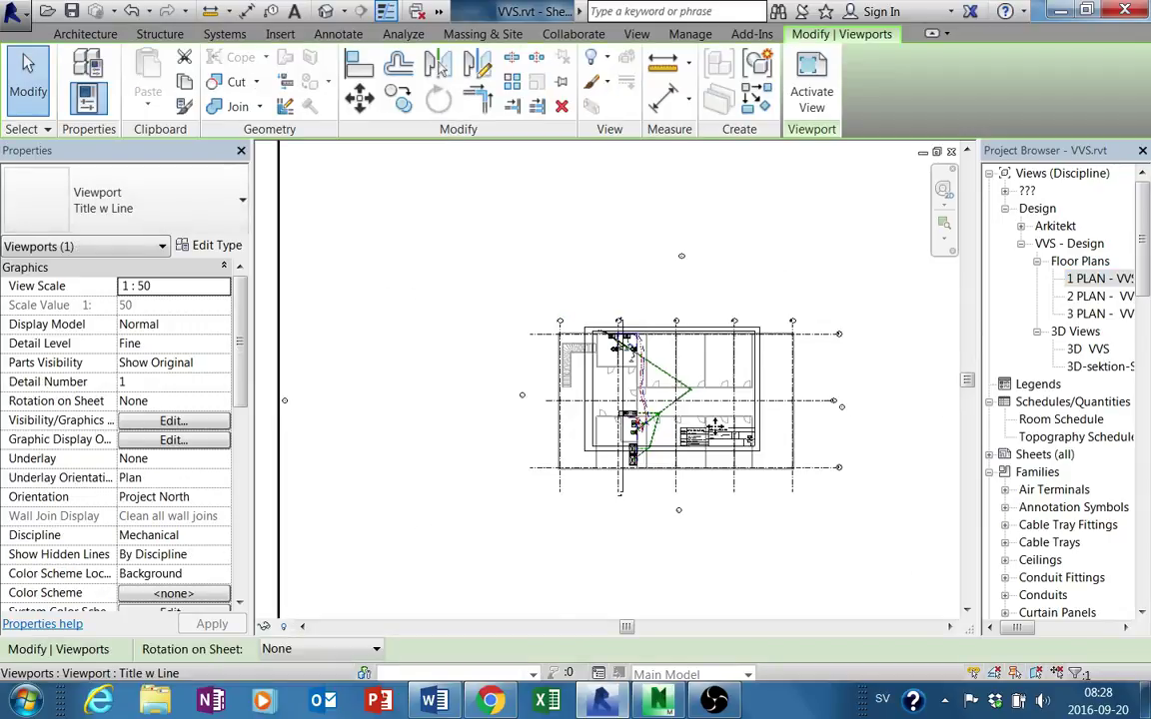
pyautogui.click(224, 286)
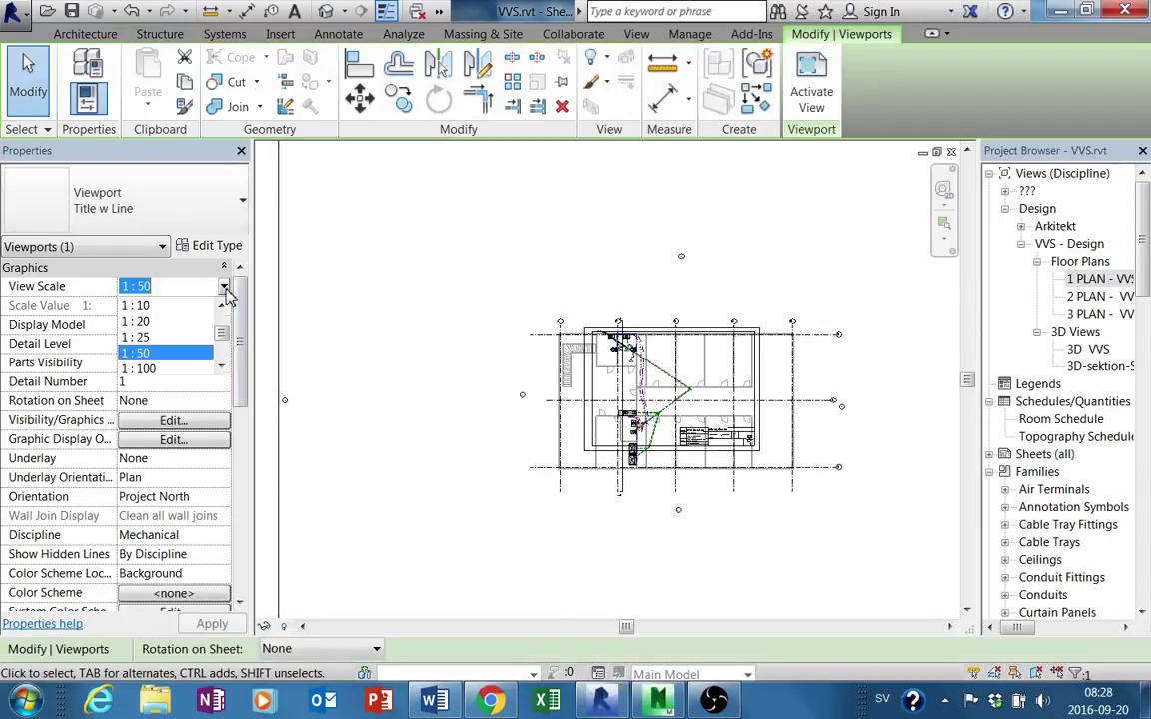
pyautogui.click(140, 369)
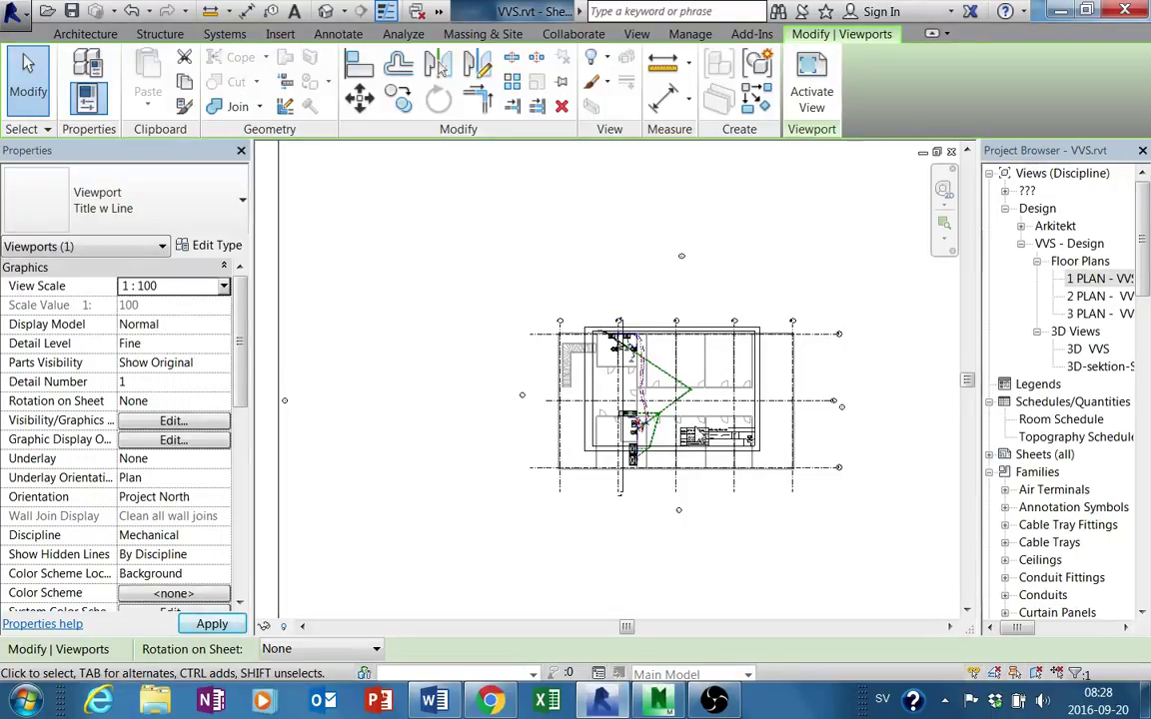
pyautogui.scroll(-2, 640, 440)
# Fit the viewport inside the title block frame, nudging it left, then activate it.
pyautogui.moveTo(650, 449); pyautogui.dragTo(625, 382, button='middle')
pyautogui.moveTo(440, 496); pyautogui.dragTo(626, 321)
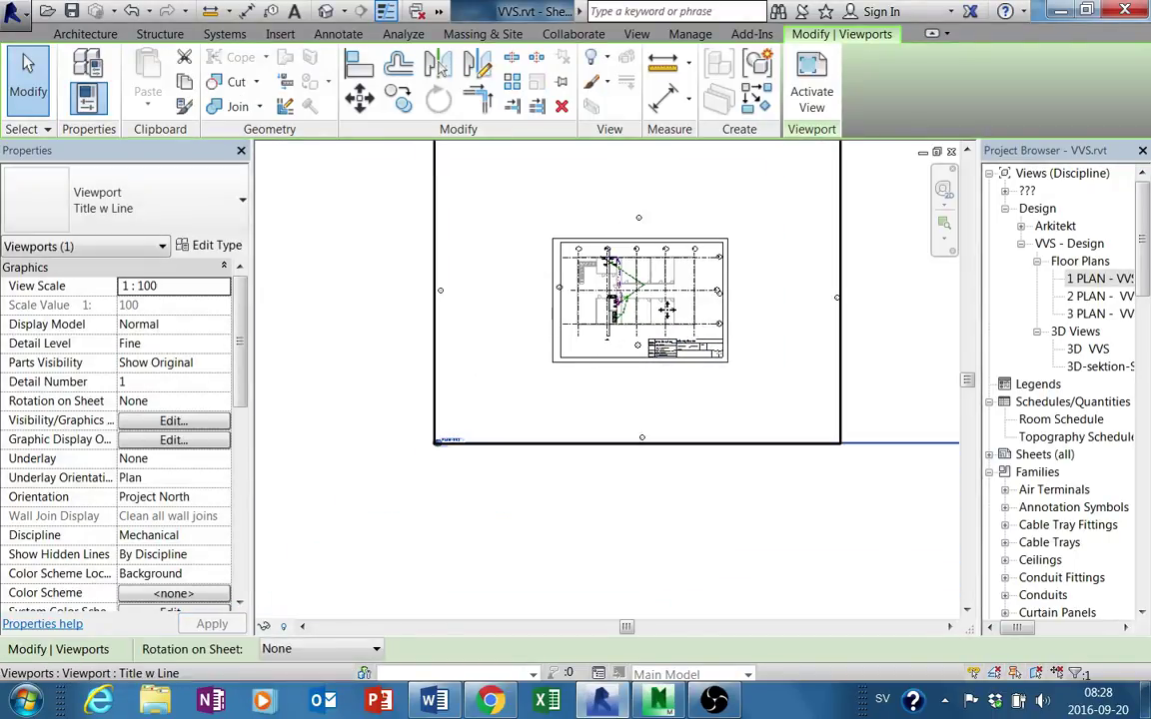
pyautogui.scroll(3, 660, 330)
pyautogui.scroll(-1, 669, 369)
pyautogui.press('Left')
pyautogui.press('Left')
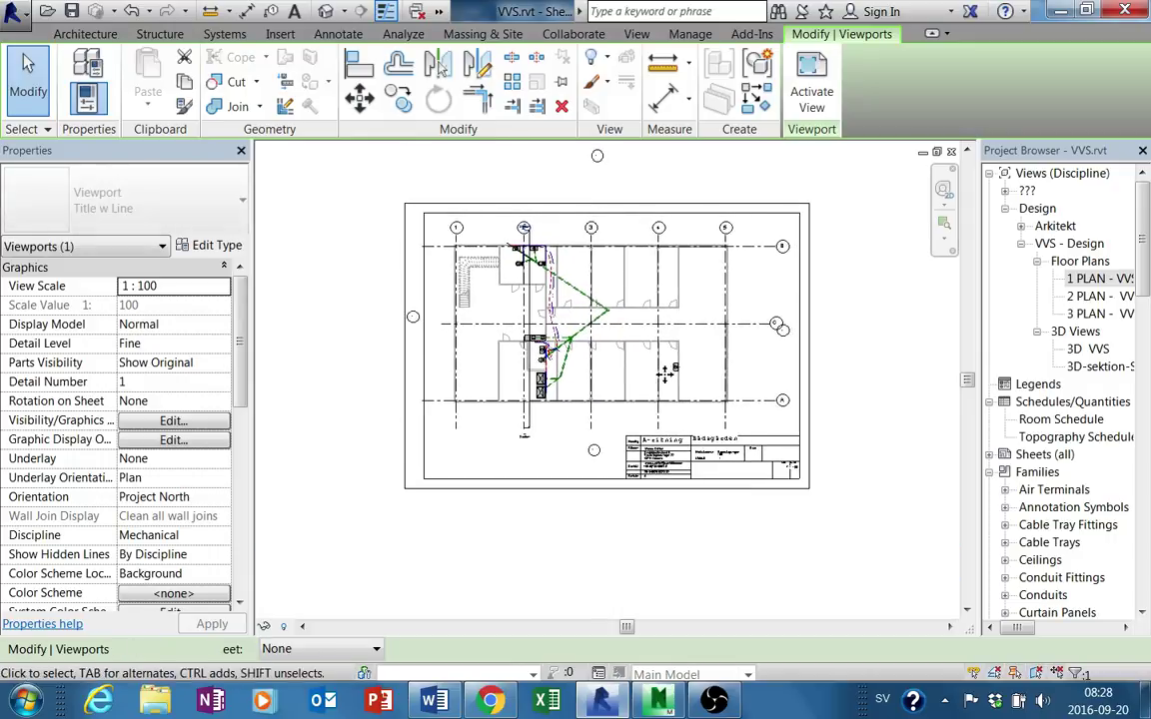
pyautogui.press('Left')
pyautogui.press('Escape')
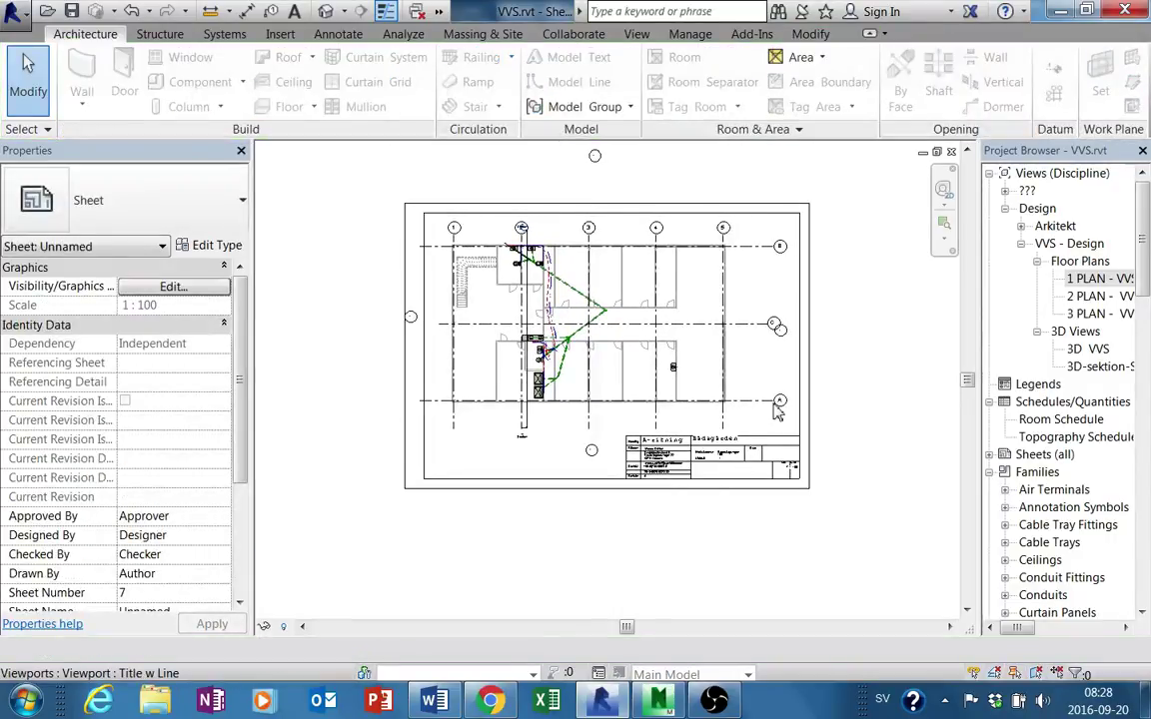
pyautogui.doubleClick(699, 375)
# Hide all elevation markers in the activated 1 PLAN - VVS view.
pyautogui.click(778, 412)
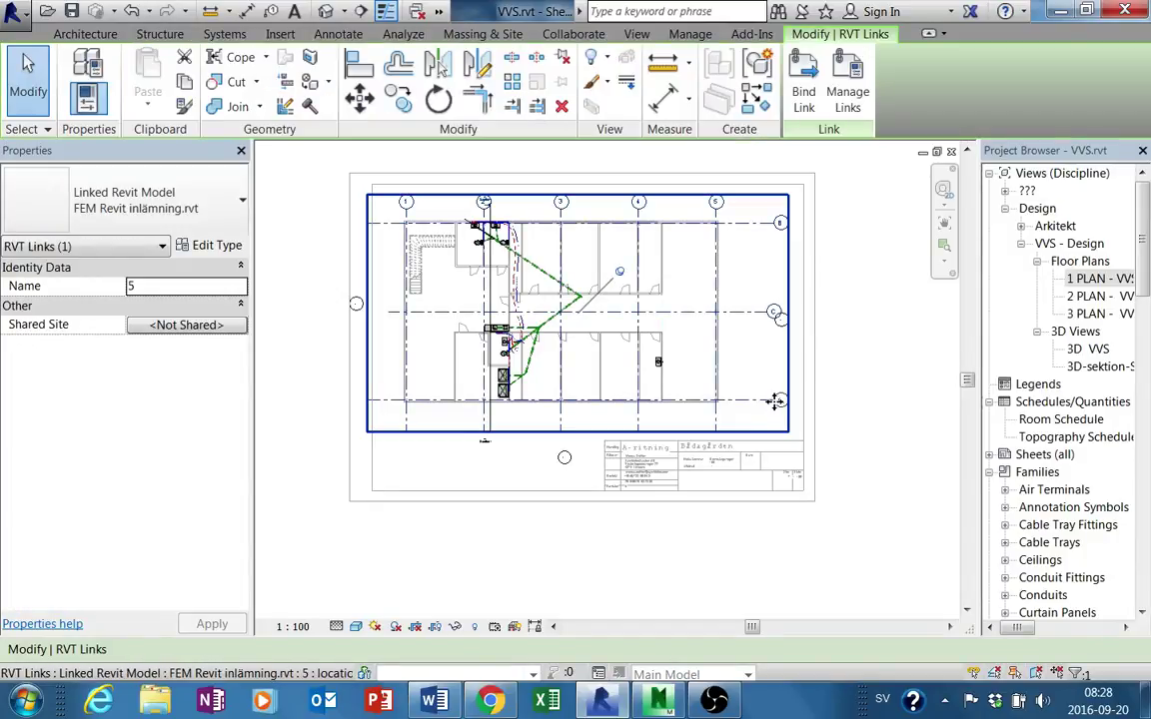
pyautogui.press('Escape')
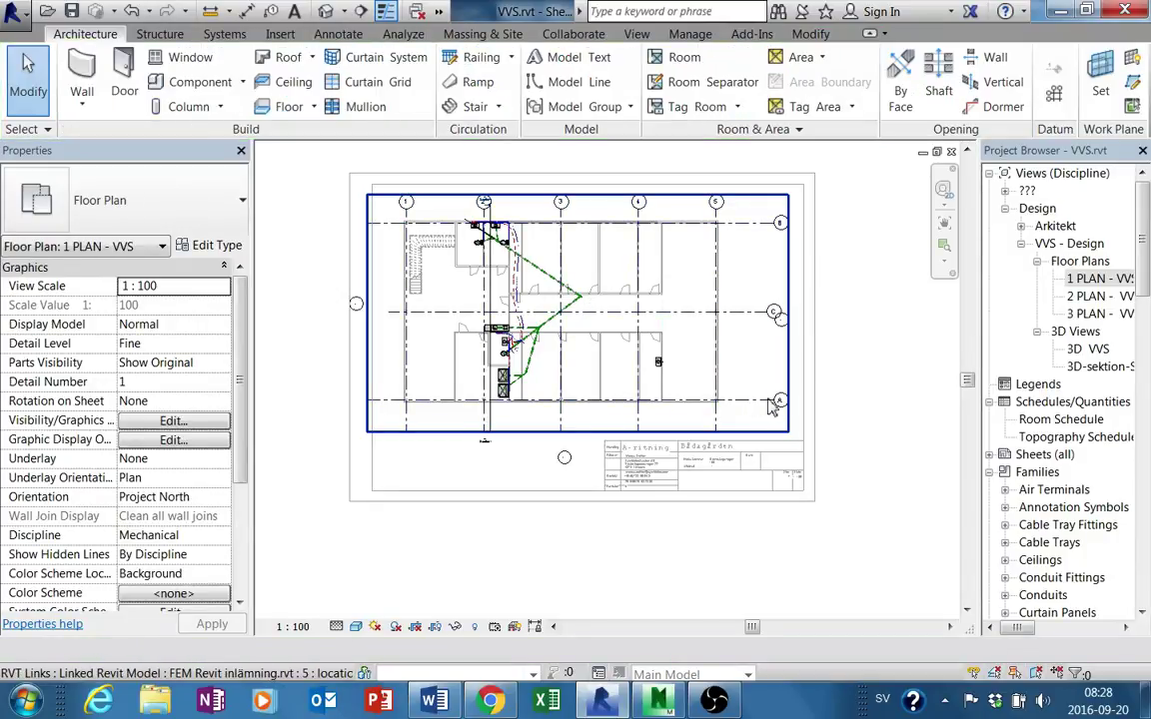
pyautogui.rightClick(564, 457)
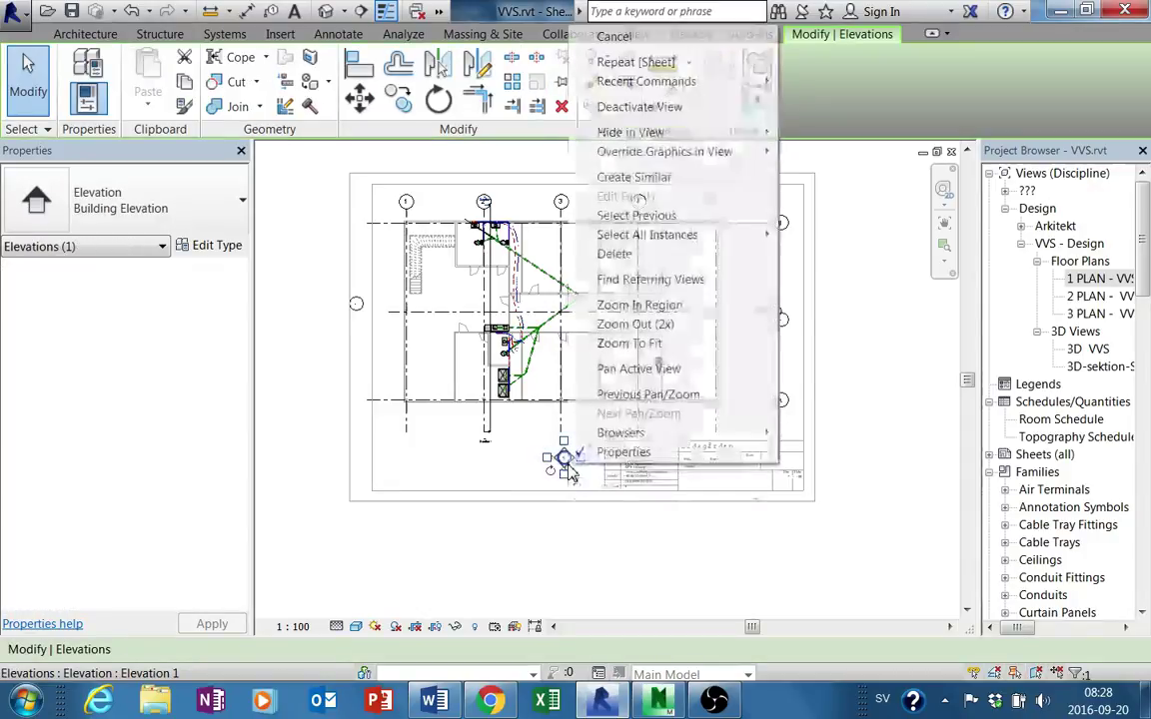
pyautogui.moveTo(631, 132)
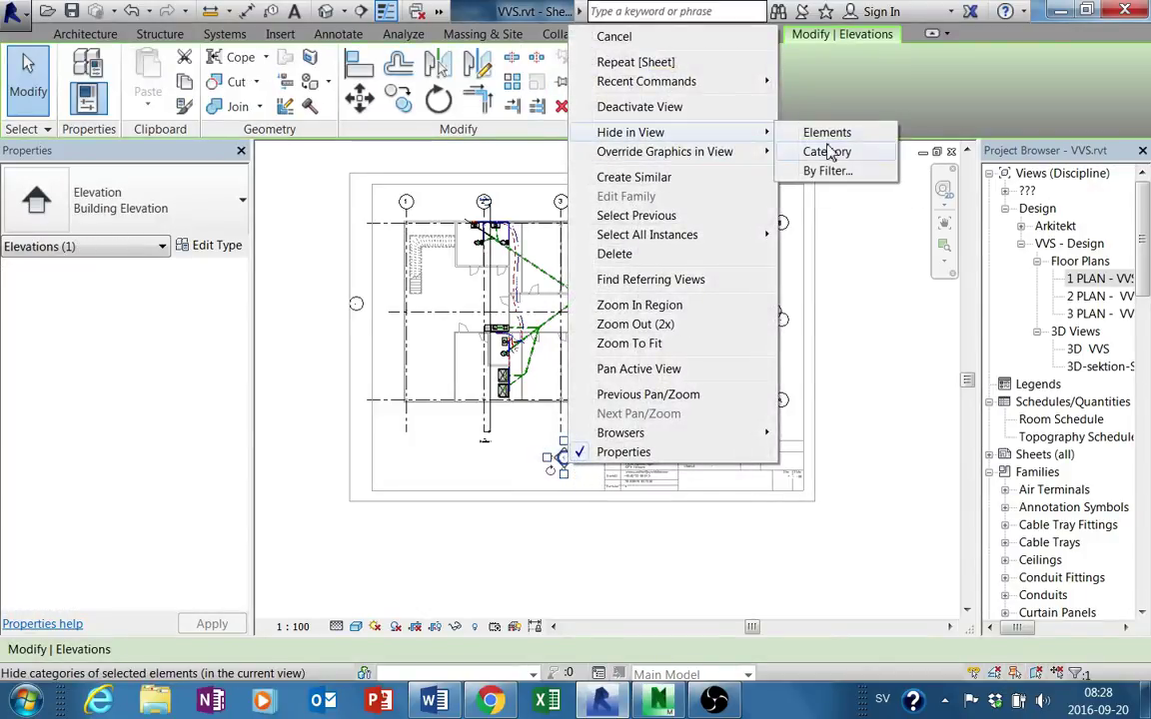
pyautogui.click(825, 151)
# Drag the Section 1 line's end upward so it runs down grid 2.
pyautogui.scroll(2, 711, 334)
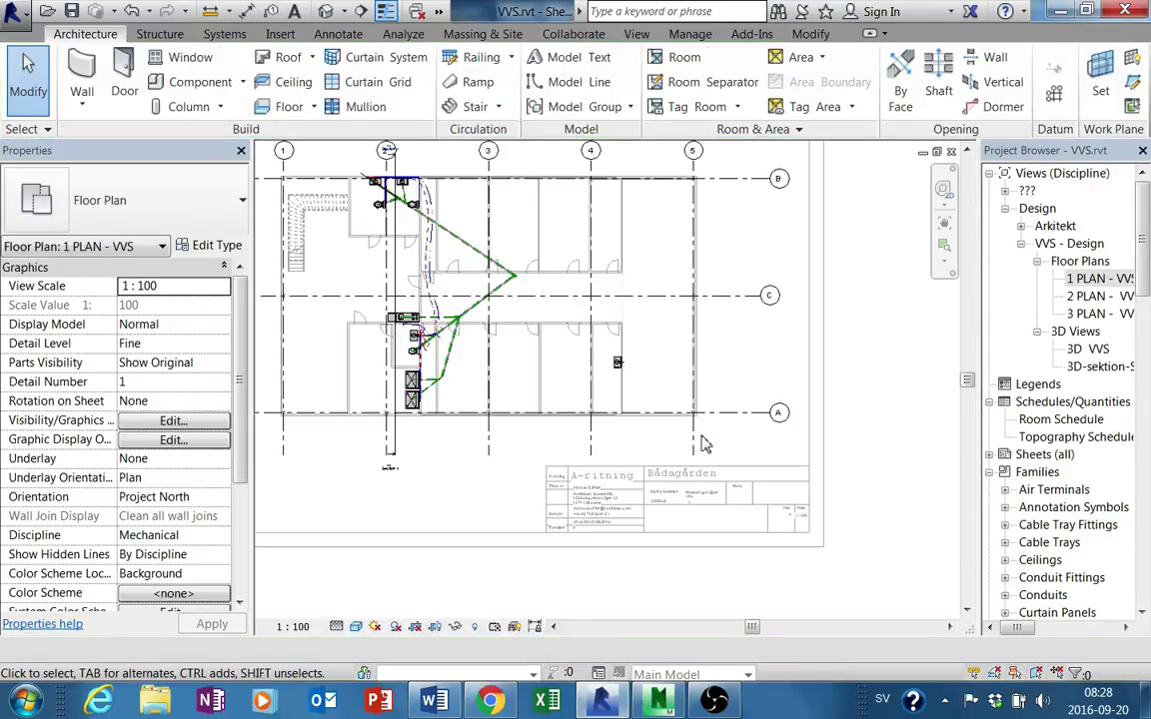
pyautogui.moveTo(636, 400); pyautogui.dragTo(721, 414, button='middle')
pyautogui.scroll(1, 668, 428)
pyautogui.scroll(1, 668, 428)
pyautogui.scroll(1, 667, 428)
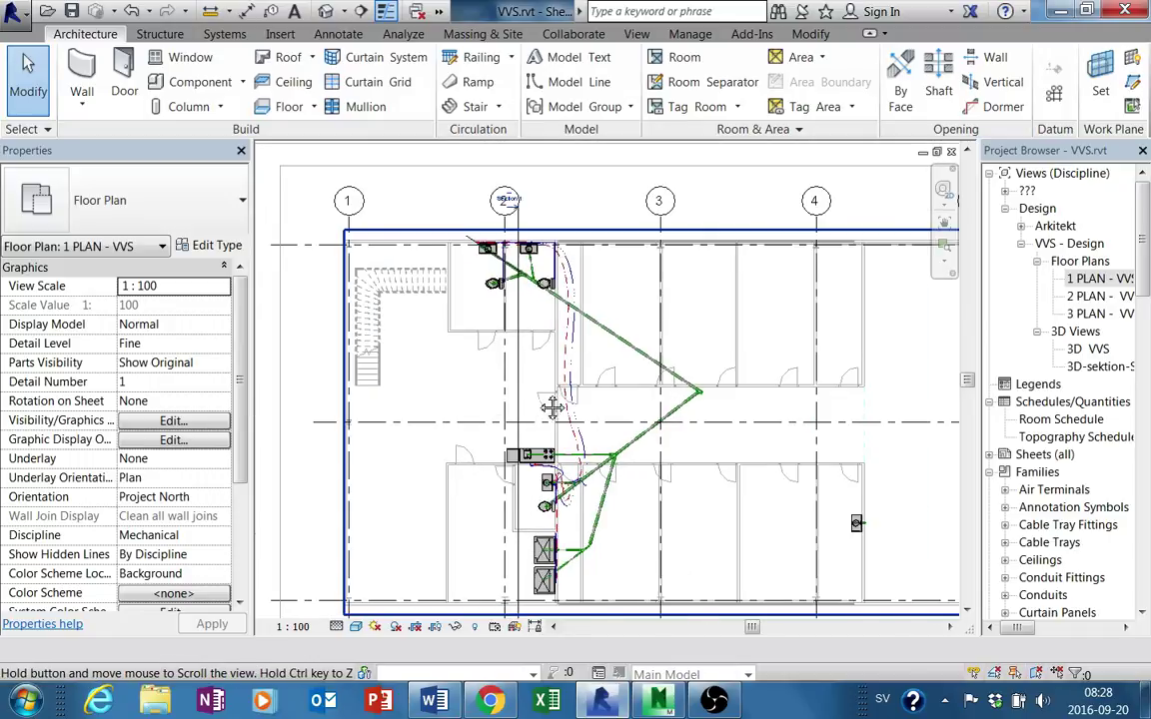
pyautogui.moveTo(524, 350); pyautogui.dragTo(525, 308, button='middle')
pyautogui.click(524, 308)
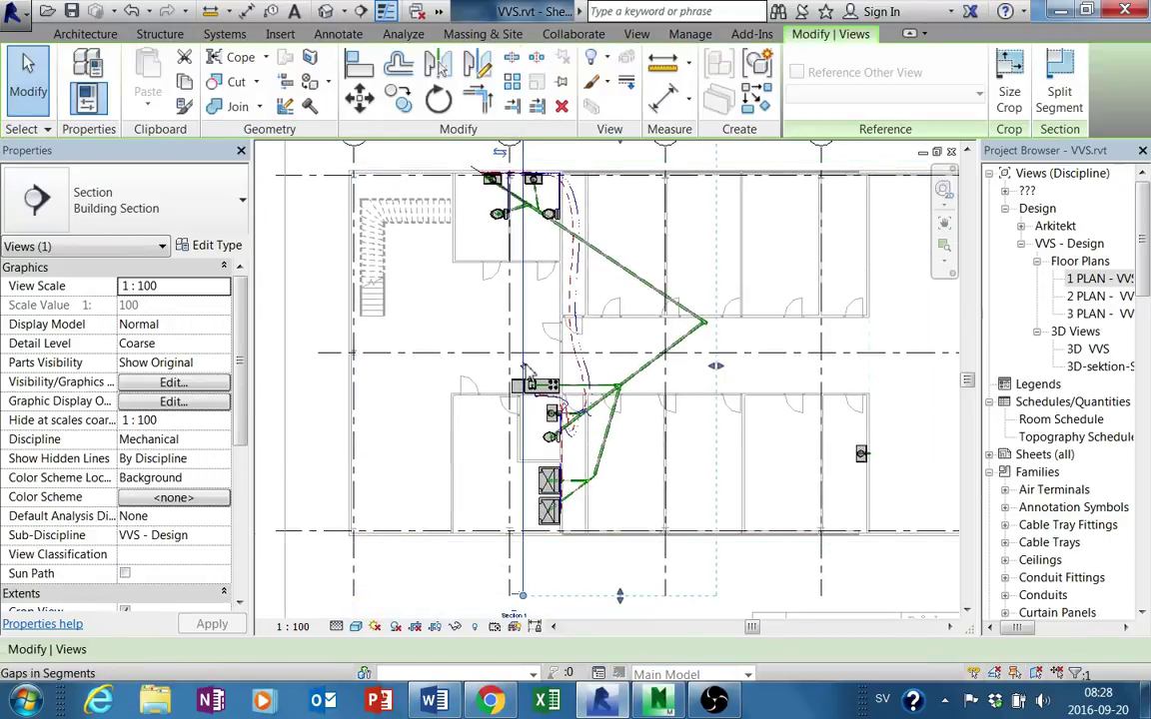
pyautogui.moveTo(526, 386); pyautogui.dragTo(526, 323, button='middle')
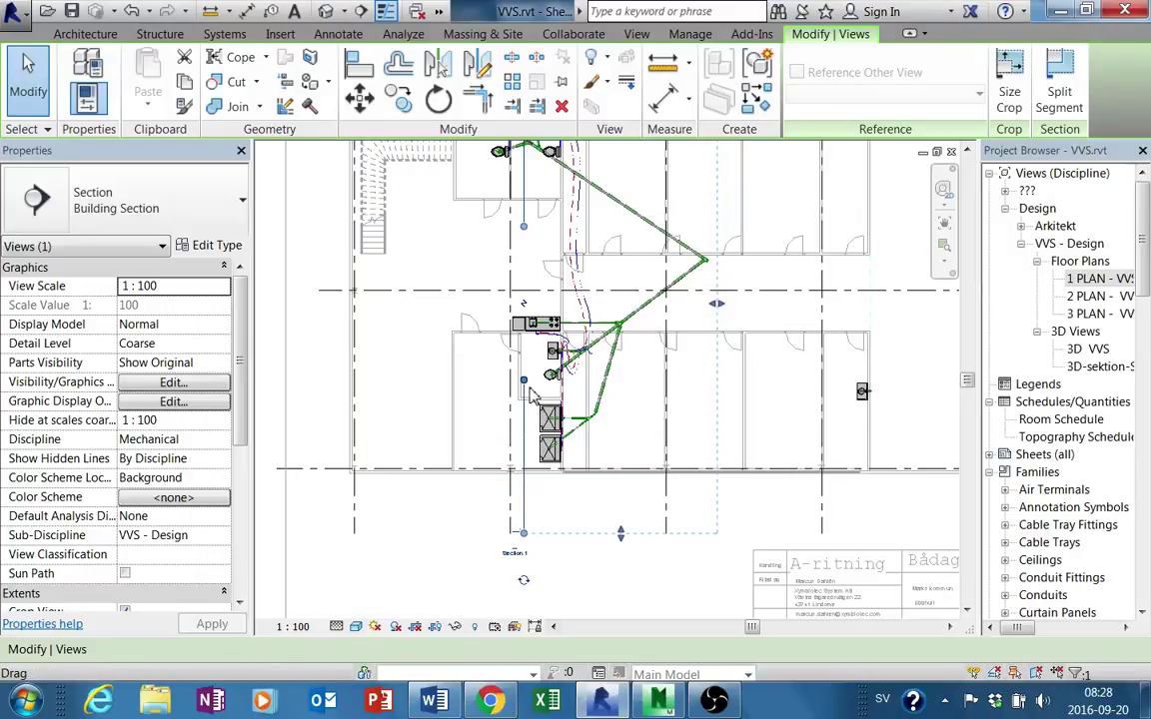
pyautogui.moveTo(525, 469); pyautogui.dragTo(556, 422)
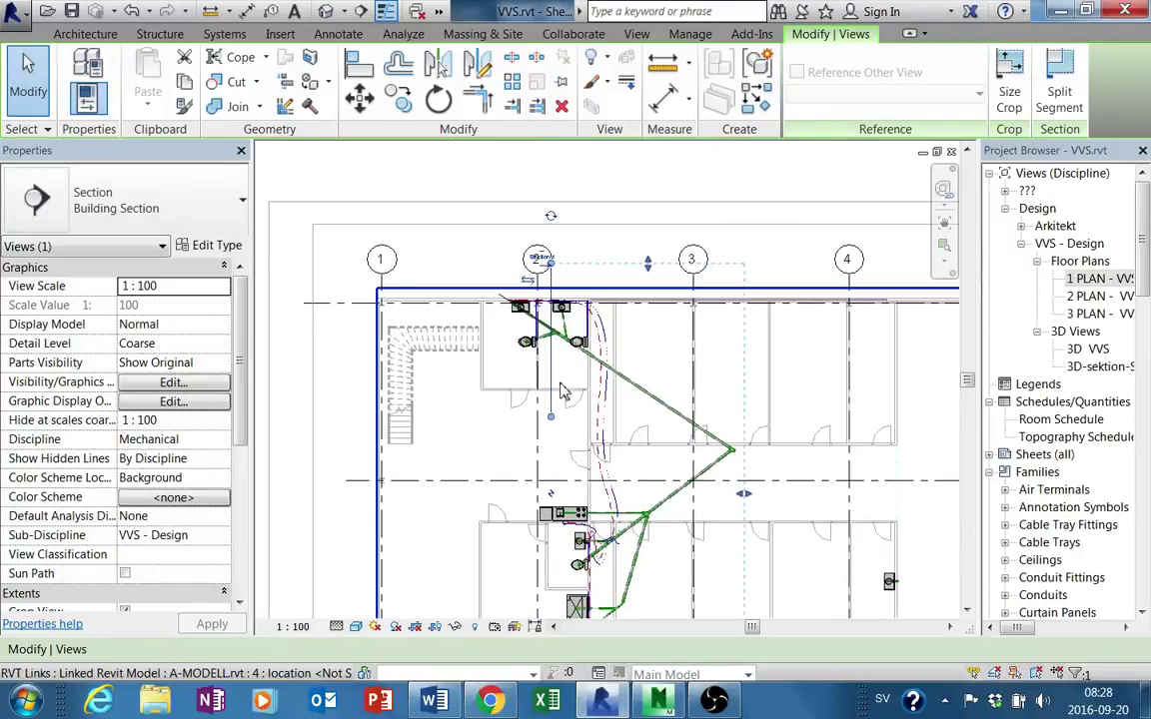
pyautogui.press('Escape')
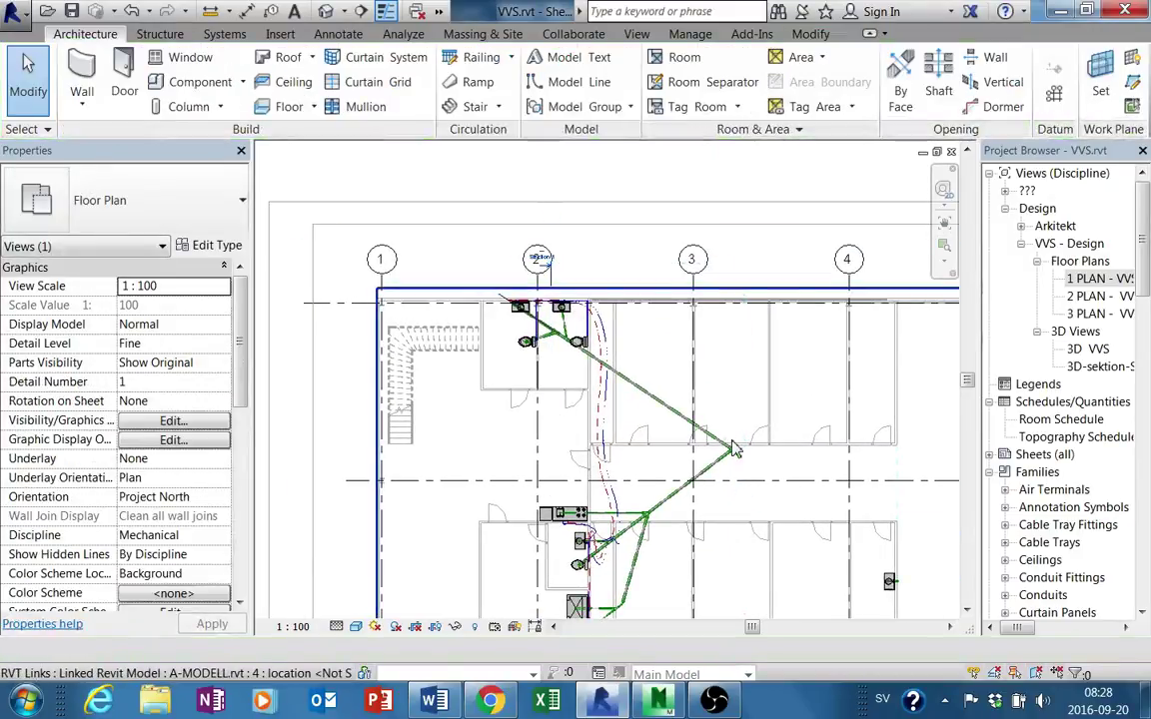
pyautogui.scroll(-2, 737, 441)
pyautogui.moveTo(737, 441); pyautogui.dragTo(620, 372, button='middle')
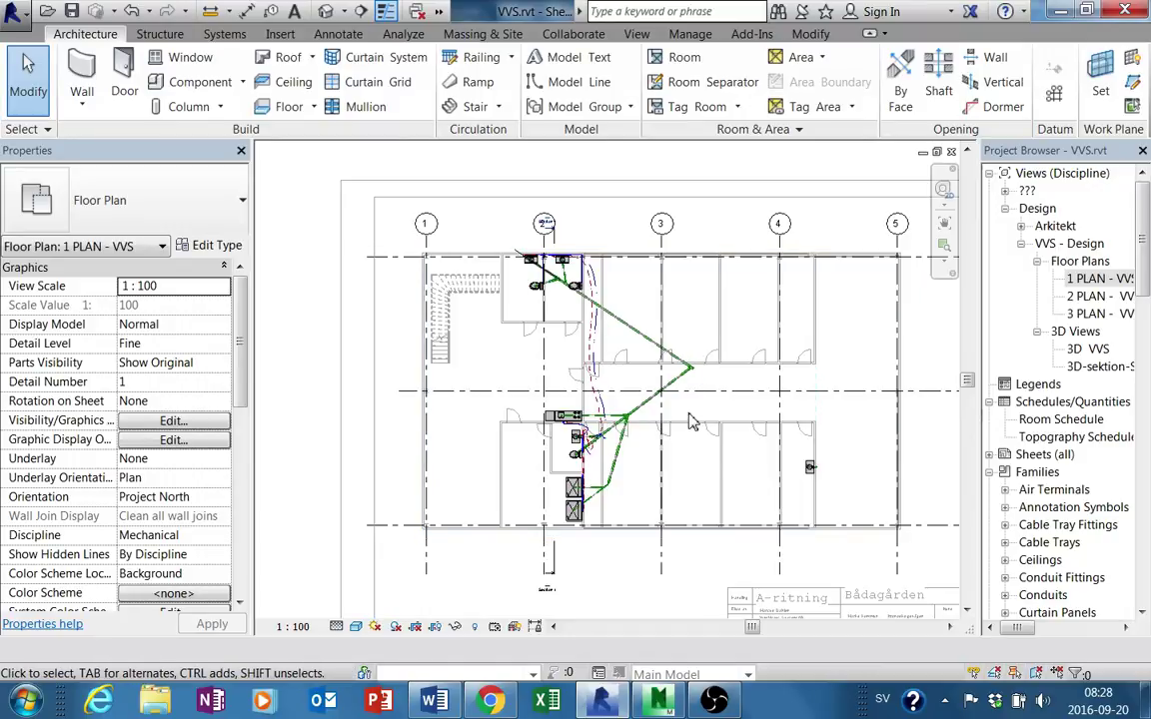
pyautogui.scroll(2, 614, 425)
pyautogui.moveTo(614, 424); pyautogui.dragTo(609, 391, button='middle')
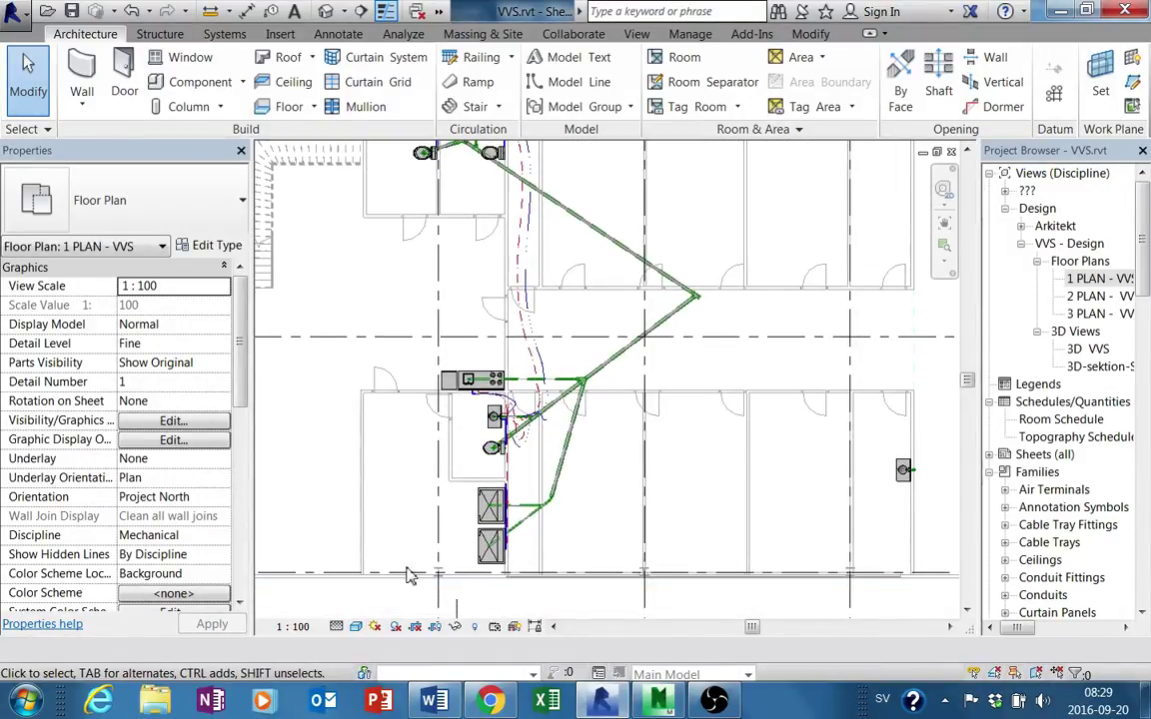
# Keep the plan's visual style set to Hidden Line.
pyautogui.click(355, 628)
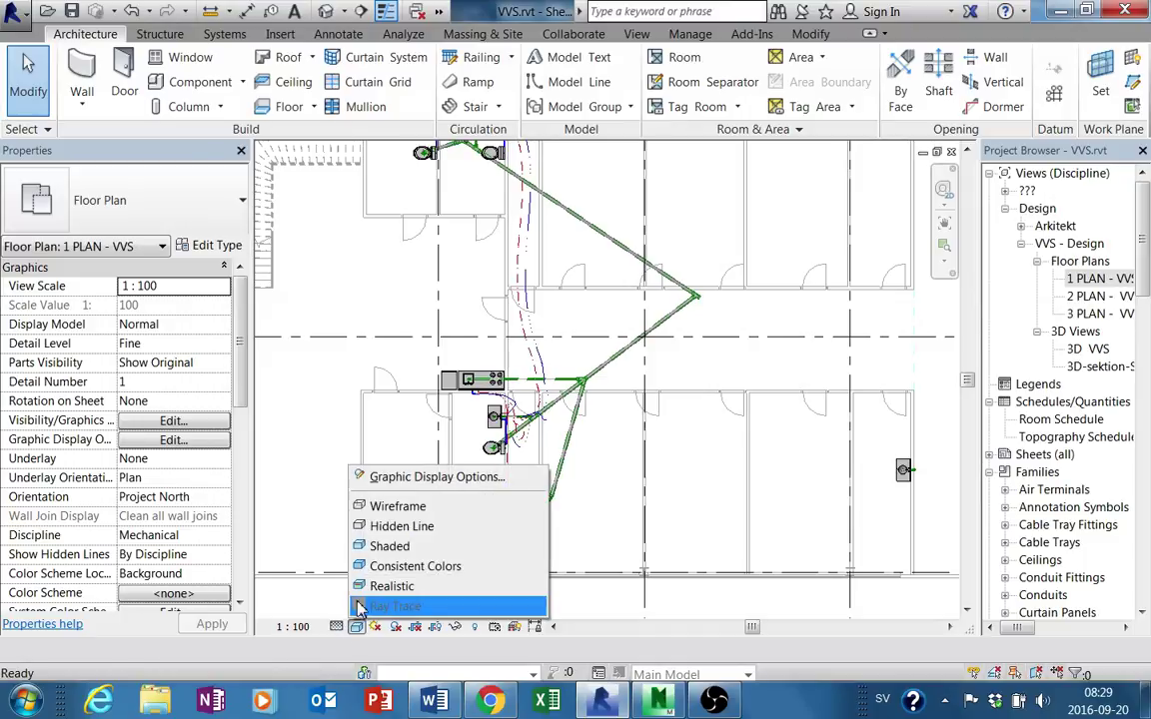
pyautogui.click(380, 528)
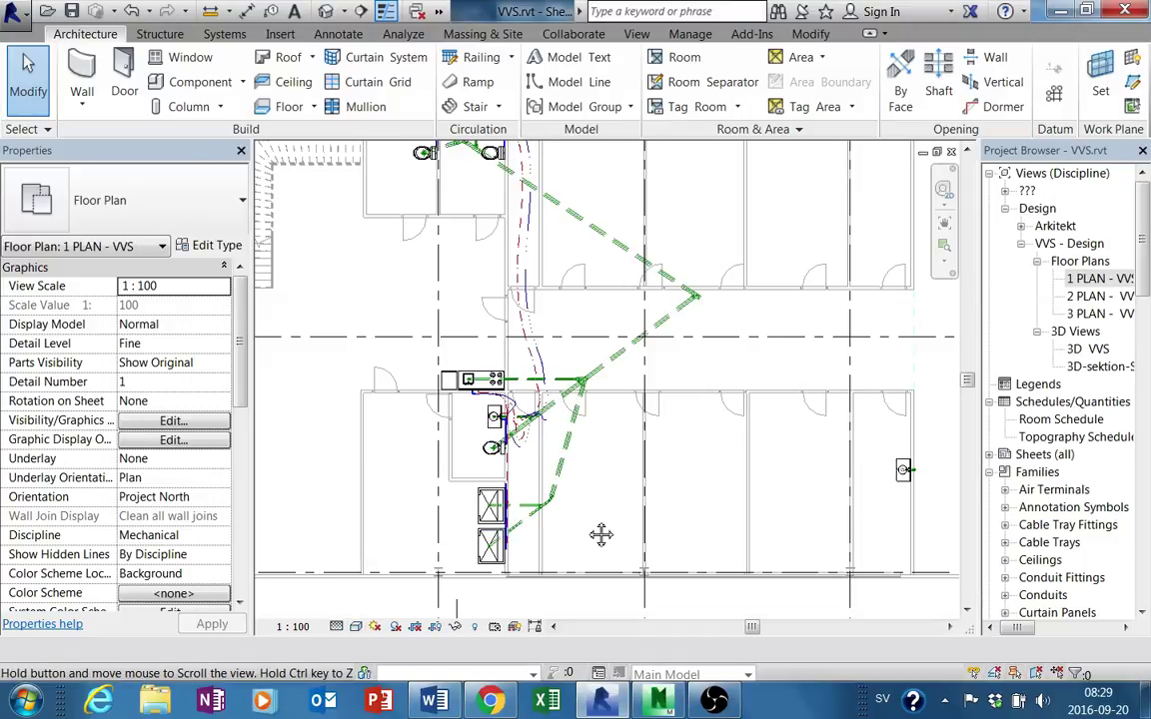
pyautogui.moveTo(599, 535); pyautogui.dragTo(580, 556, button='middle')
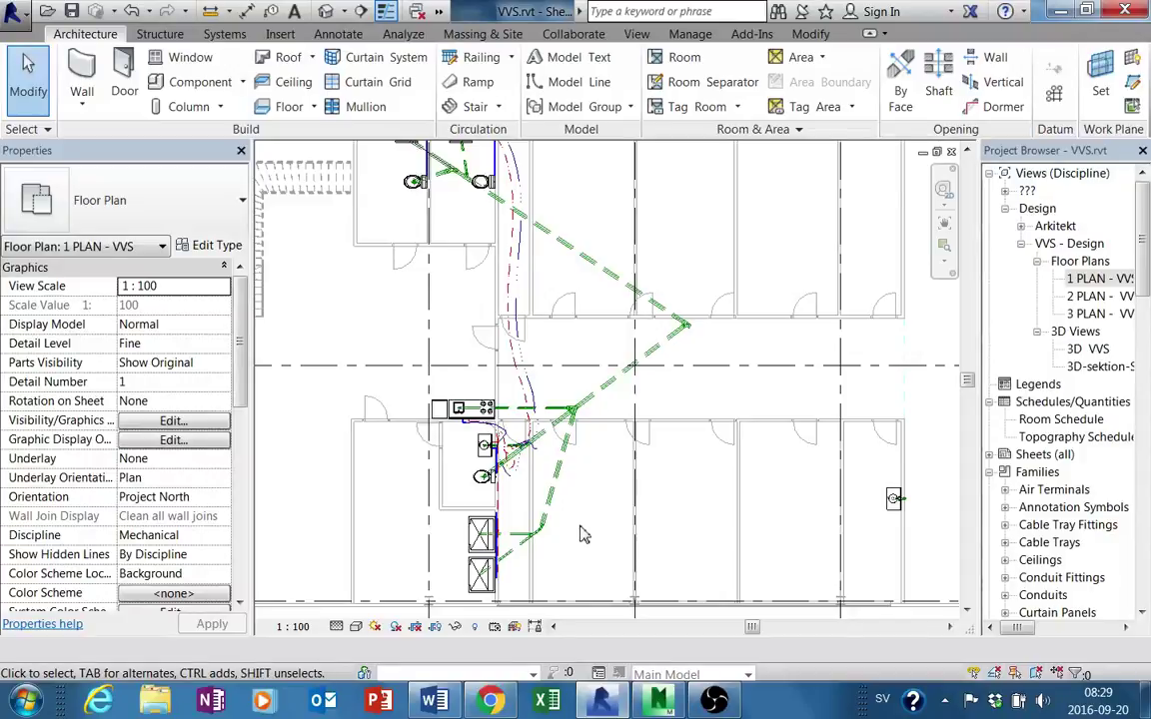
pyautogui.scroll(-2, 584, 524)
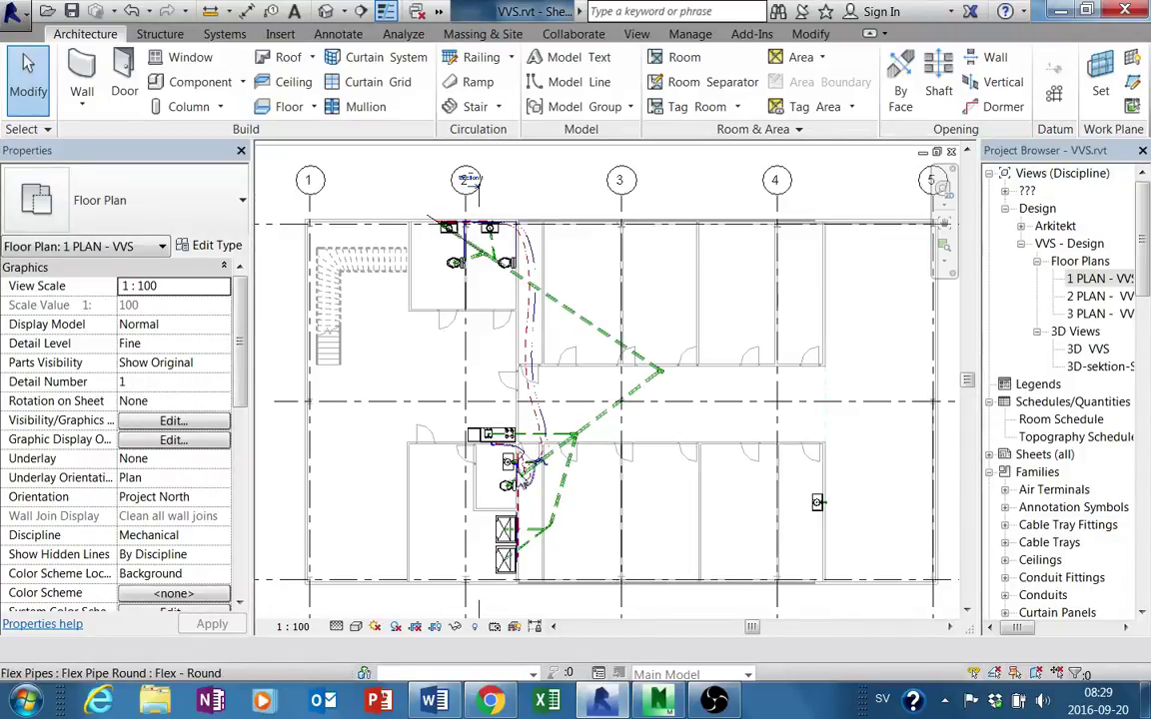
pyautogui.moveTo(513, 489); pyautogui.dragTo(513, 420, button='middle')
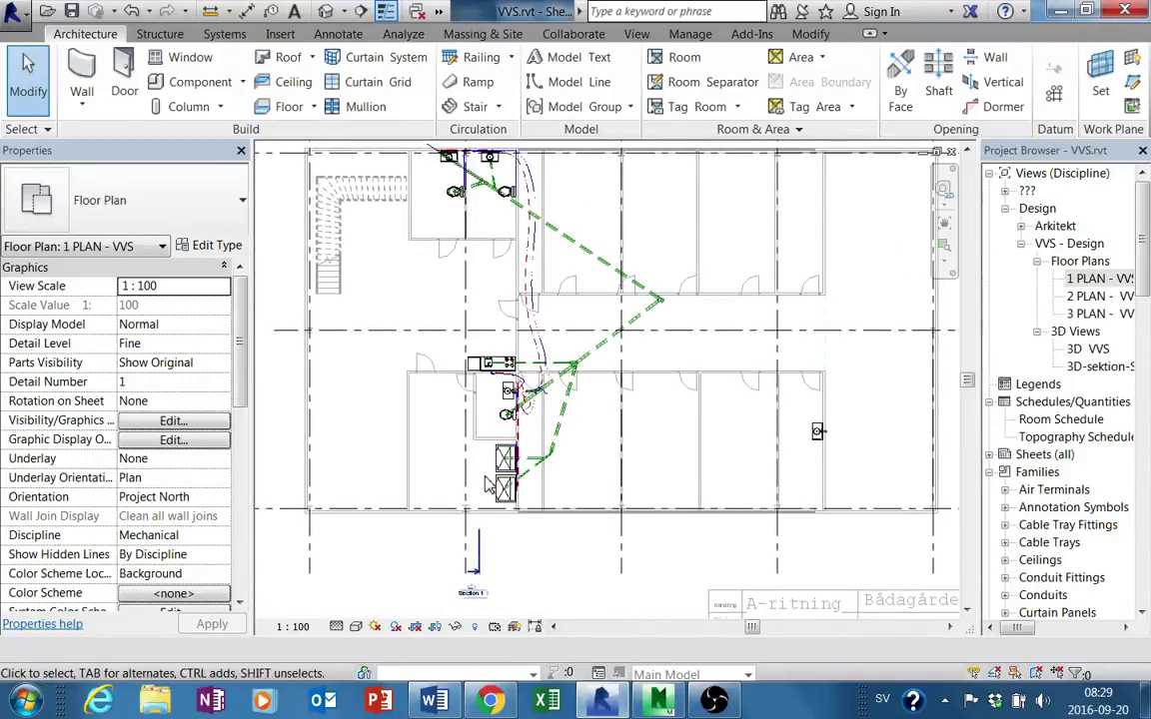
# Set the plan's detail level to Coarse and bring grid heads 1 to 4 into view.
pyautogui.click(362, 627)
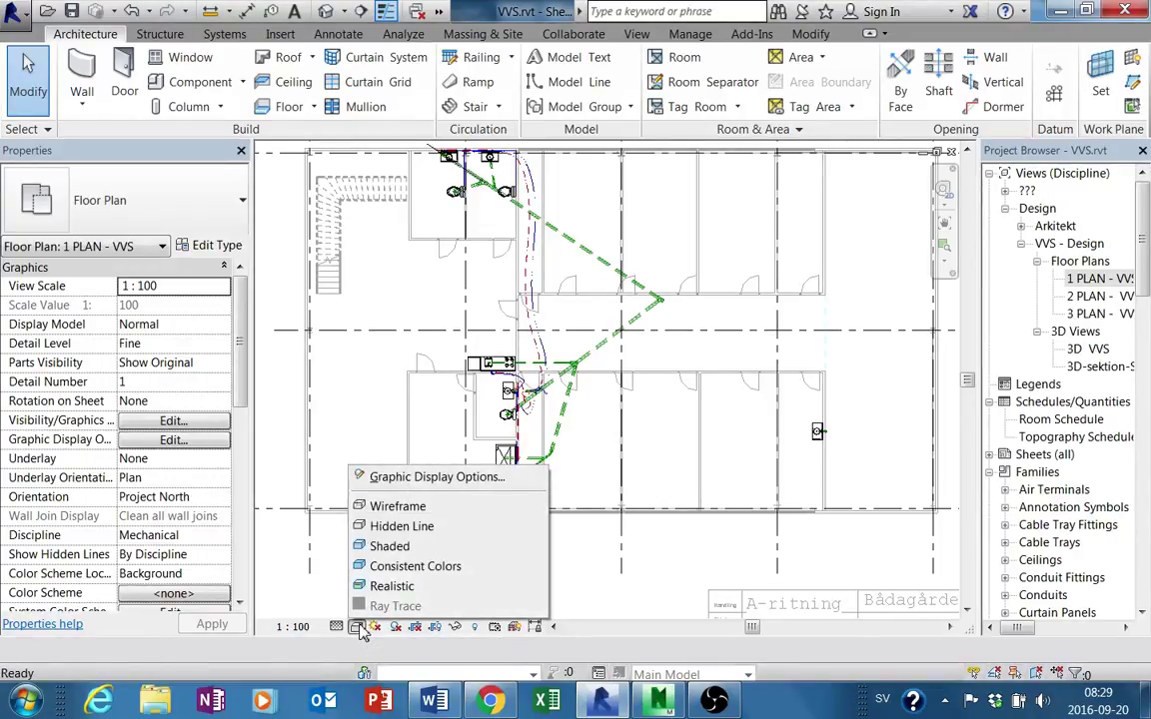
pyautogui.click(340, 629)
pyautogui.click(337, 628)
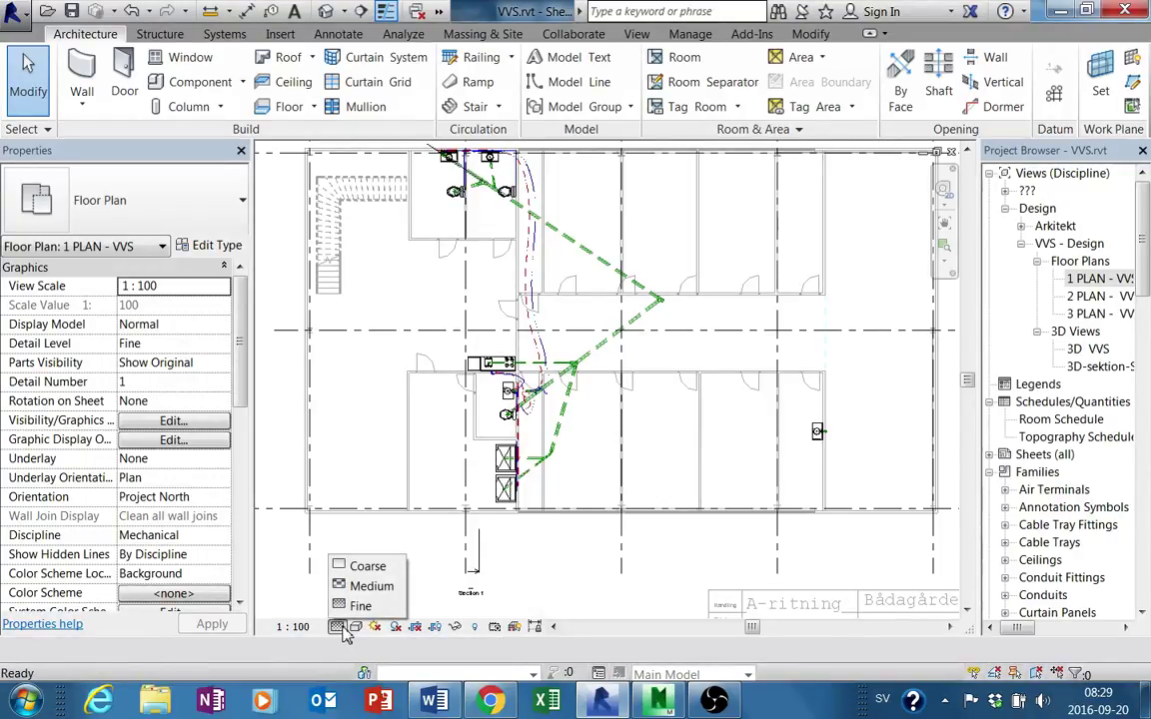
pyautogui.click(369, 566)
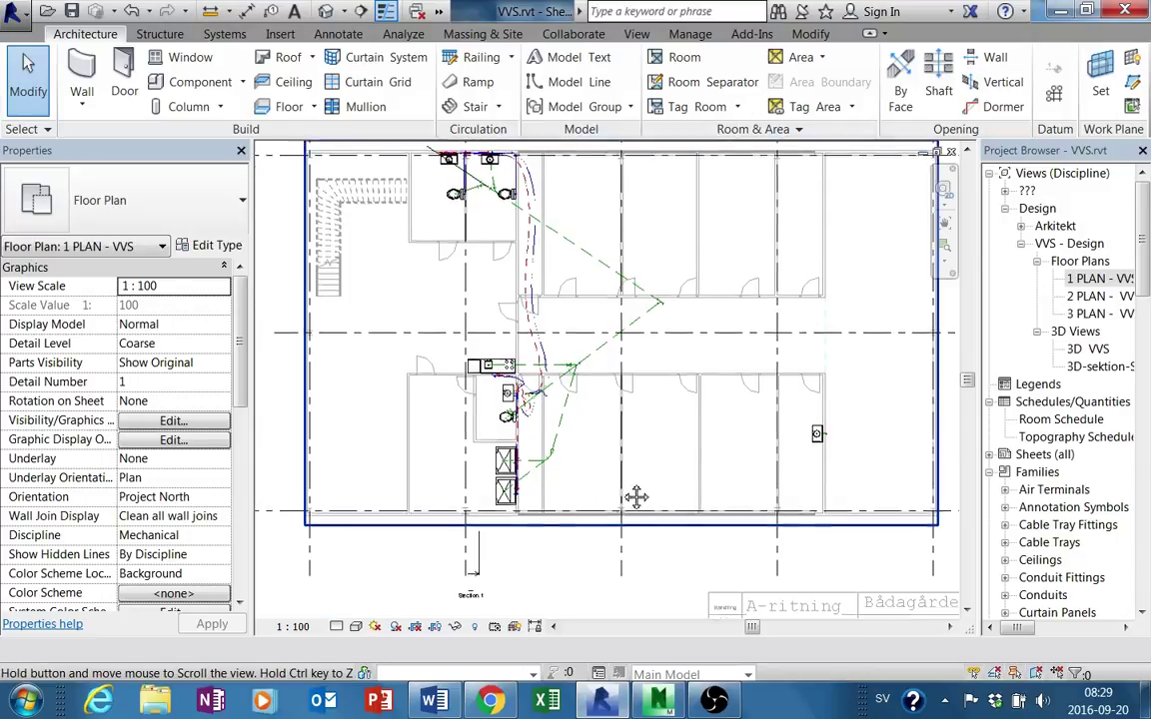
pyautogui.moveTo(627, 476); pyautogui.dragTo(620, 504, button='middle')
pyautogui.press('Tab')
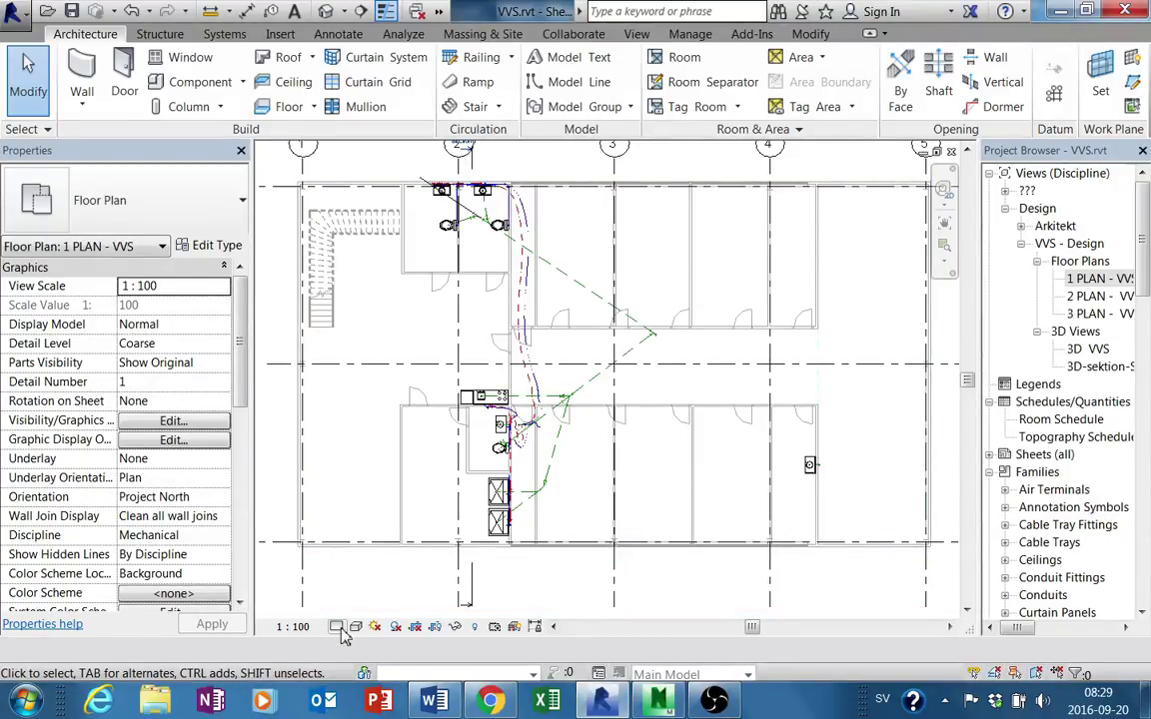
pyautogui.scroll(2, 343, 629)
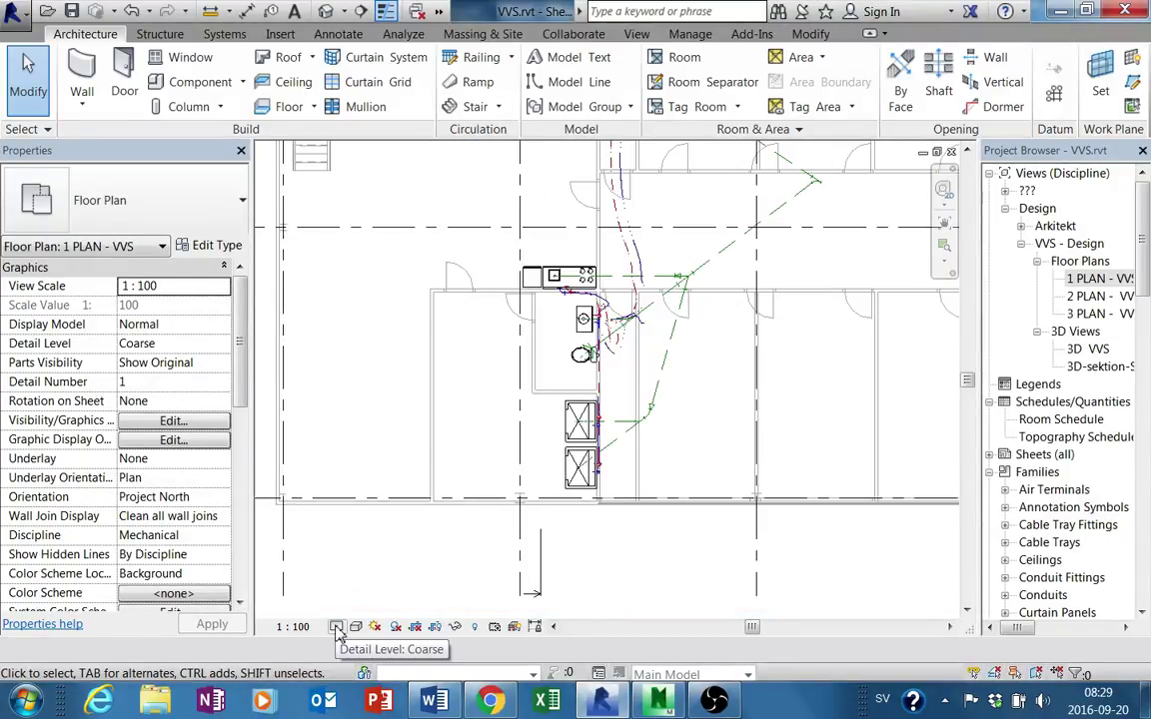
pyautogui.scroll(-2, 829, 398)
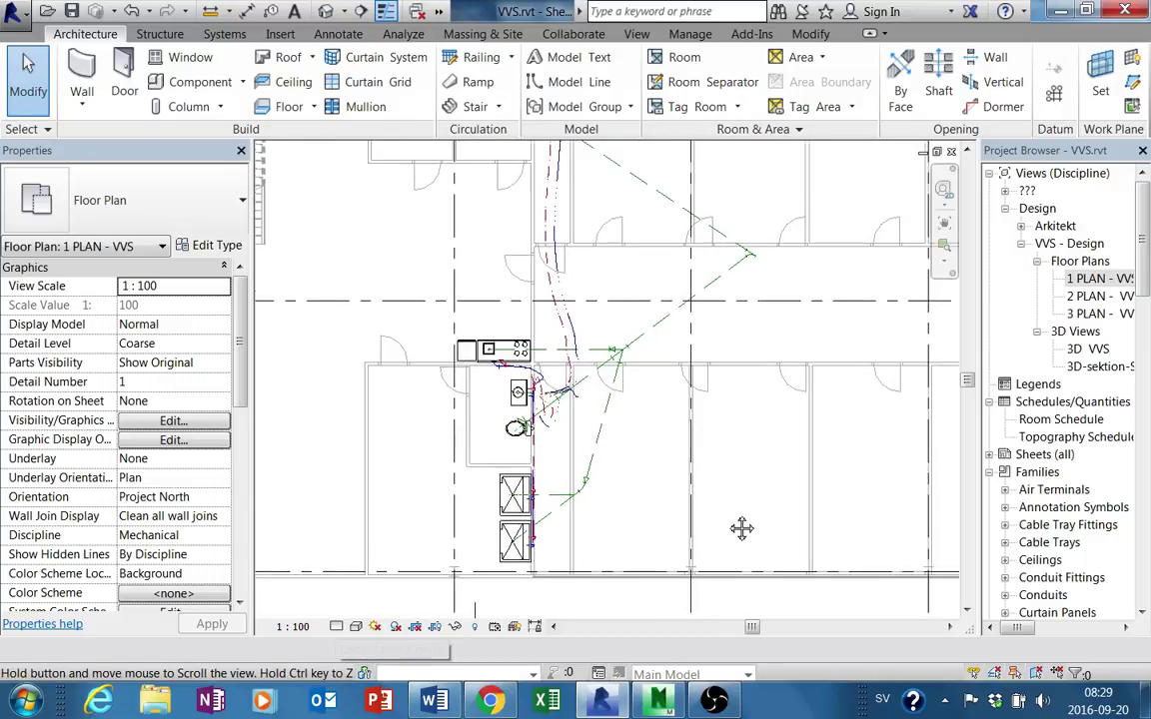
pyautogui.moveTo(741, 526); pyautogui.dragTo(672, 503, button='middle')
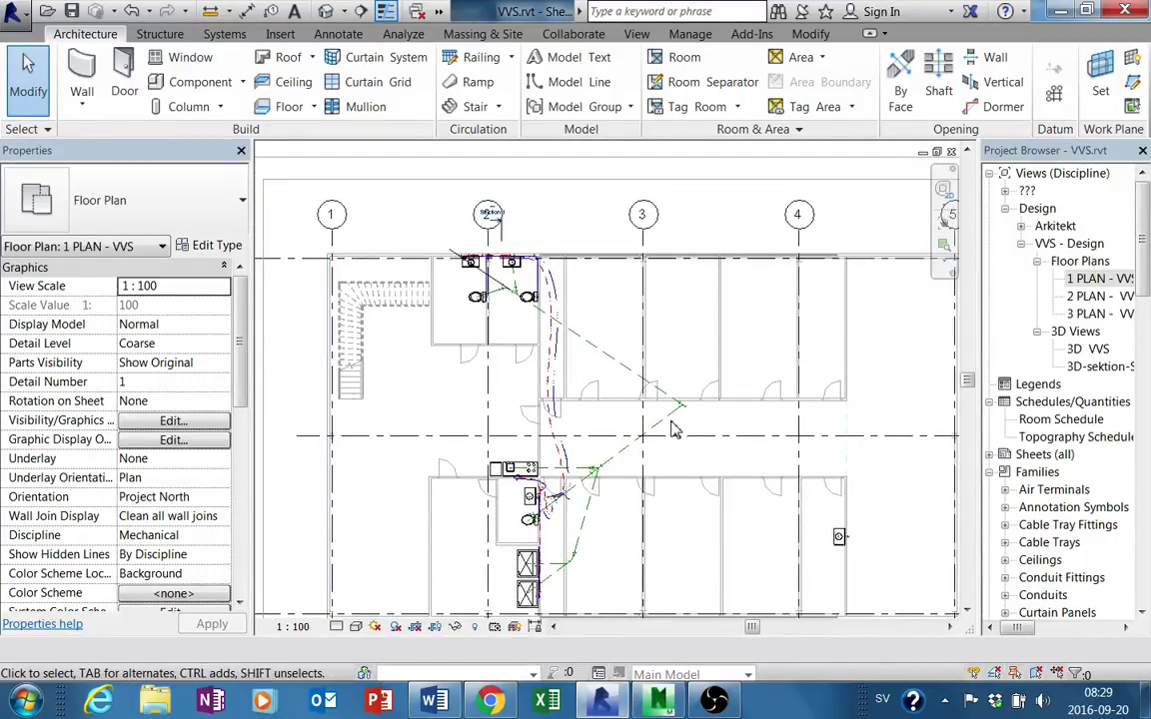
# Hide every grid line in the 1 PLAN - VVS view with Hide in View > Category on grid 4.
pyautogui.click(811, 231)
pyautogui.rightClick(806, 227)
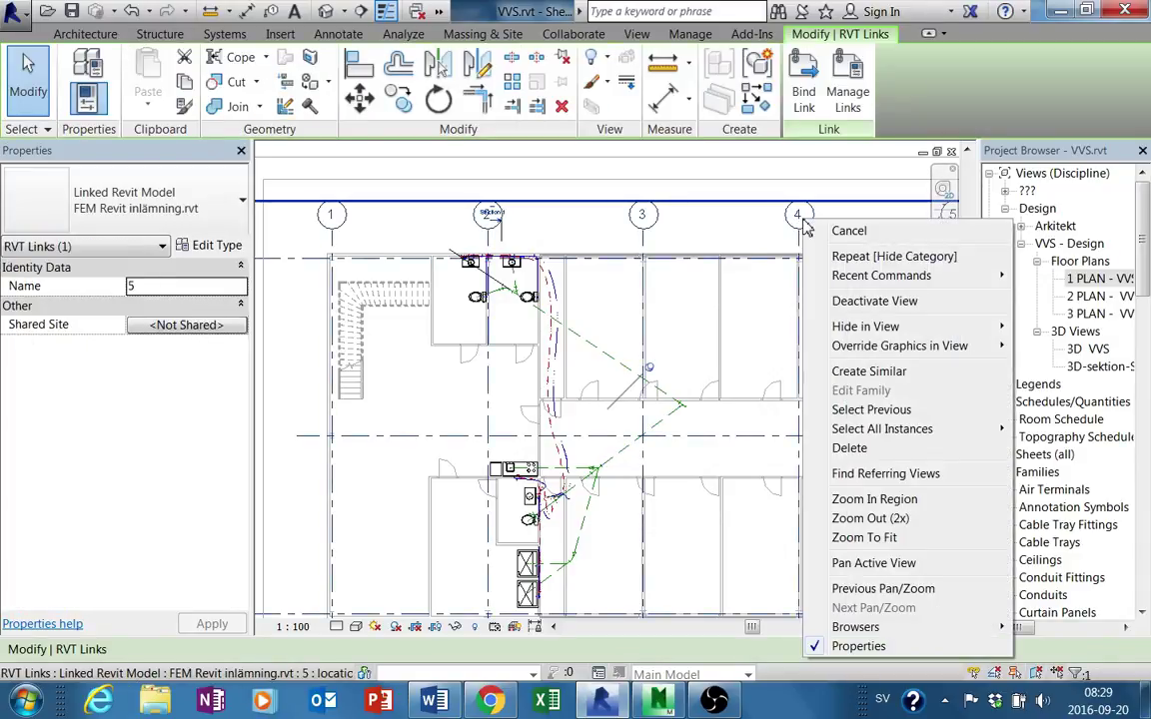
pyautogui.press('Escape')
pyautogui.click(801, 237)
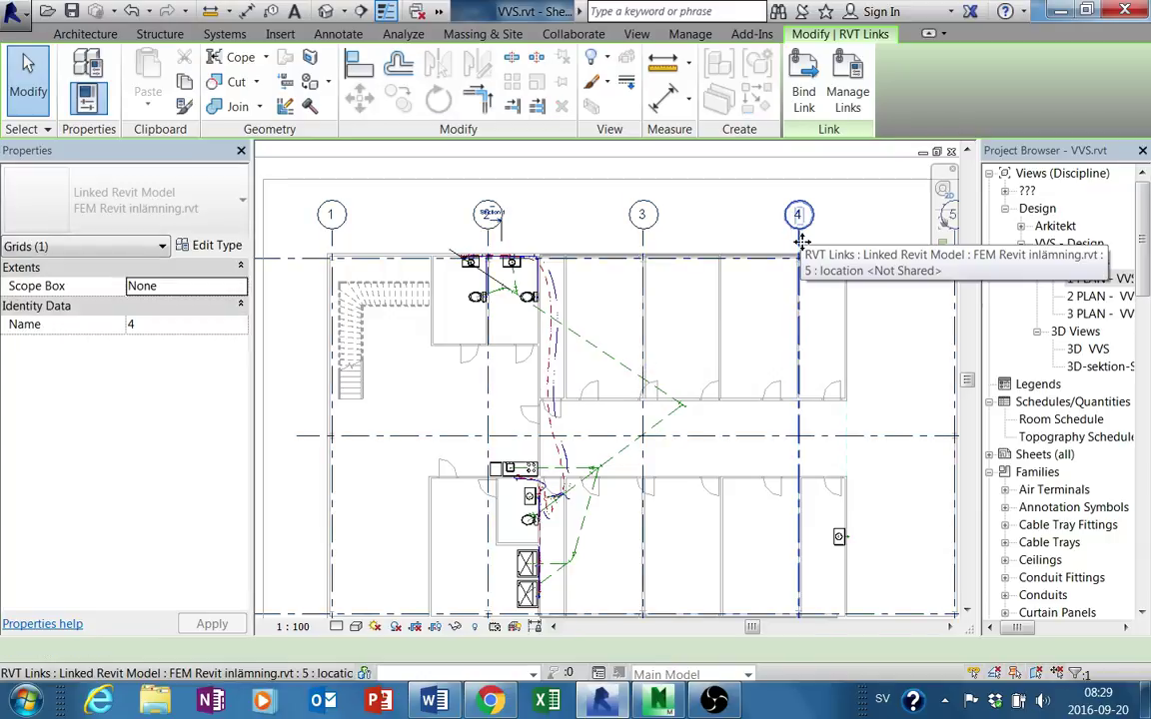
pyautogui.rightClick(800, 240)
pyautogui.moveTo(863, 348)
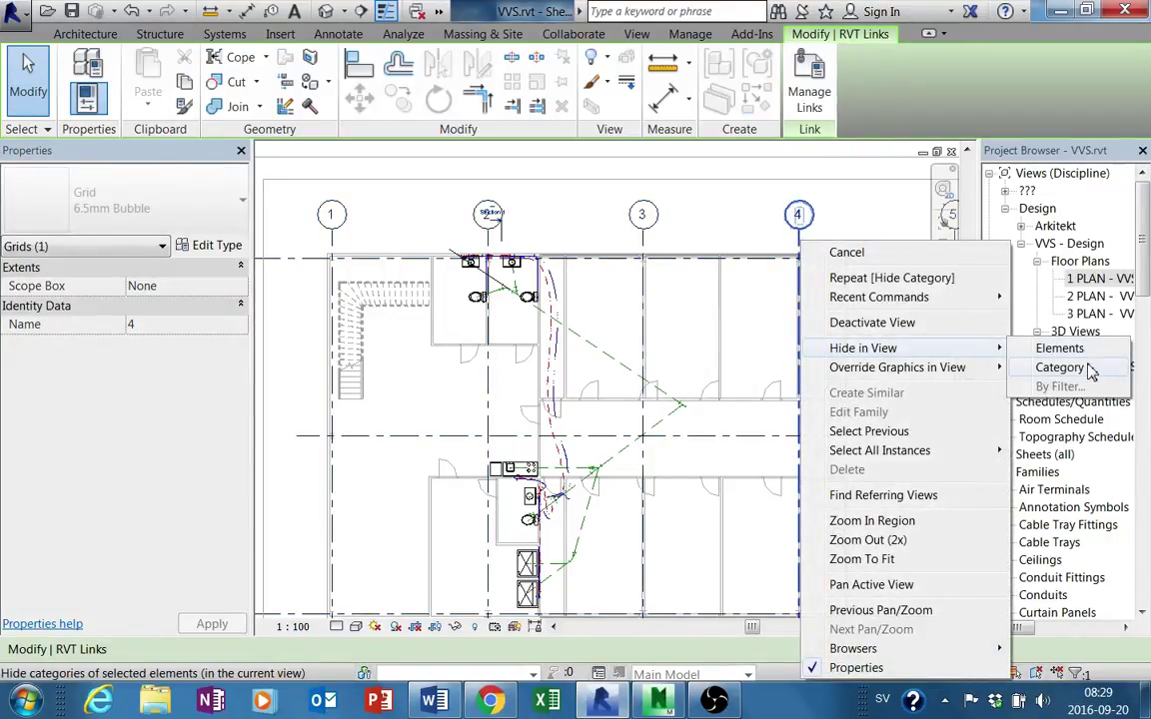
pyautogui.click(1084, 367)
# Bring up the floor plan's View Range settings from the Properties palette.
pyautogui.scroll(-1, 734, 436)
pyautogui.scroll(-2, 725, 380)
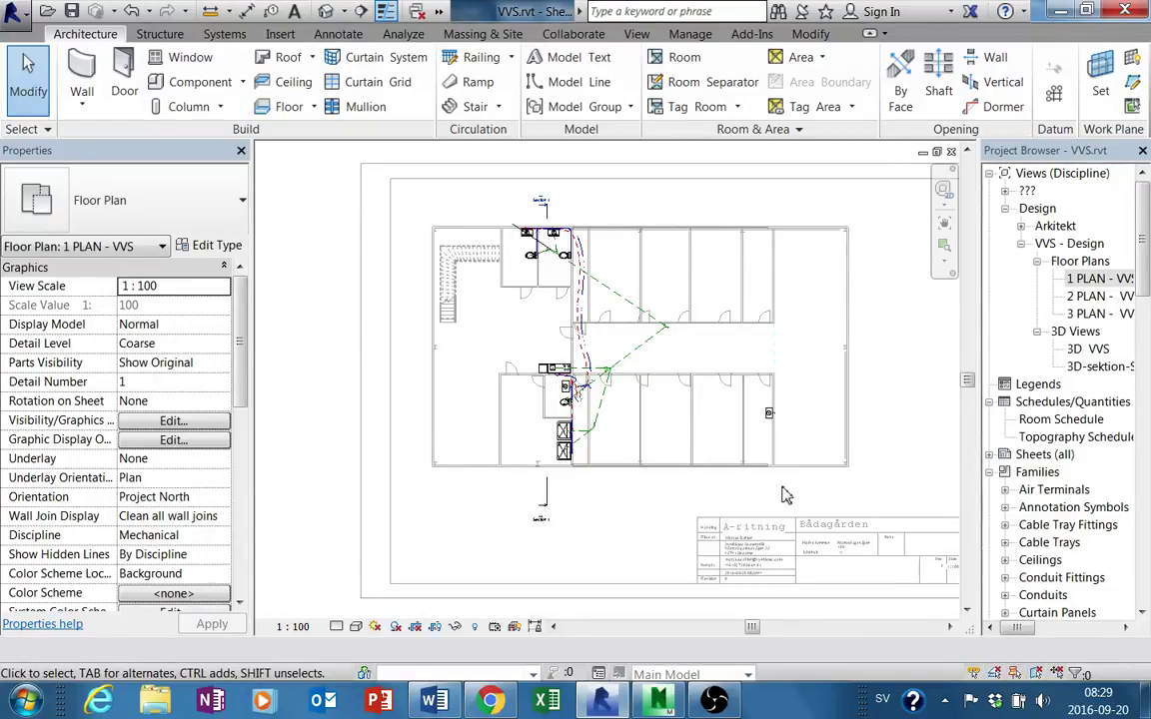
pyautogui.scroll(2, 603, 228)
pyautogui.moveTo(674, 391)
pyautogui.mouseDown(button='middle')
pyautogui.moveTo(686, 417)
pyautogui.moveTo(673, 450)
pyautogui.mouseUp(button='middle')
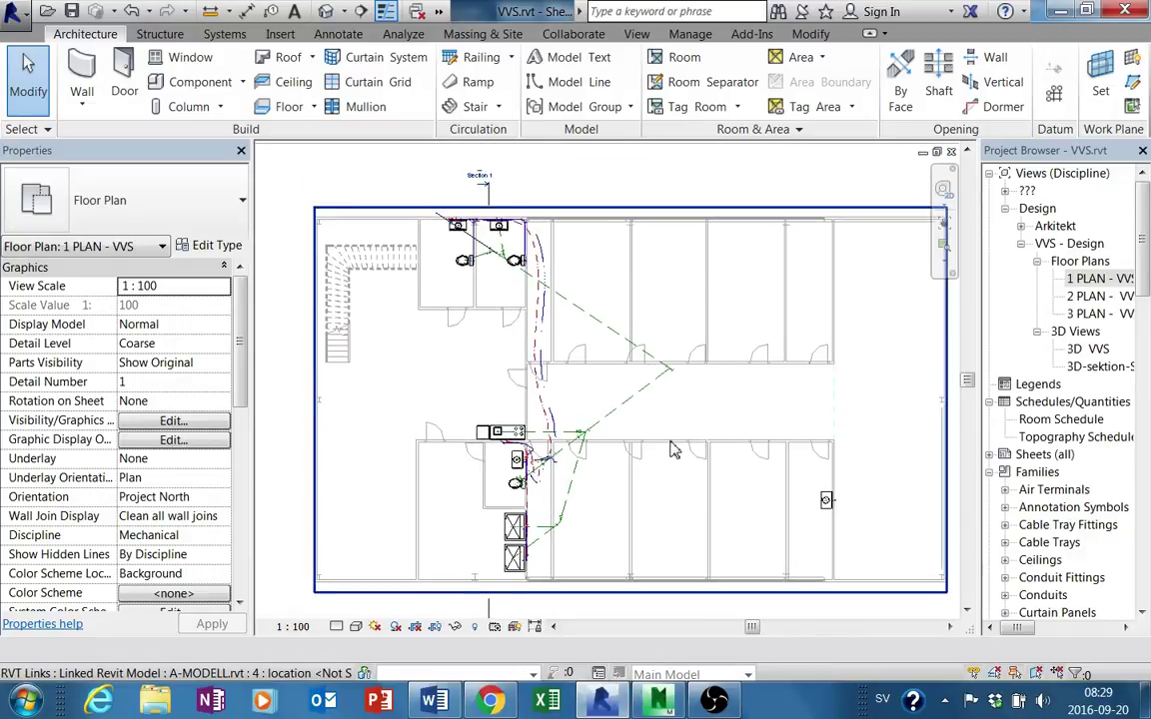
pyautogui.scroll(2, 675, 362)
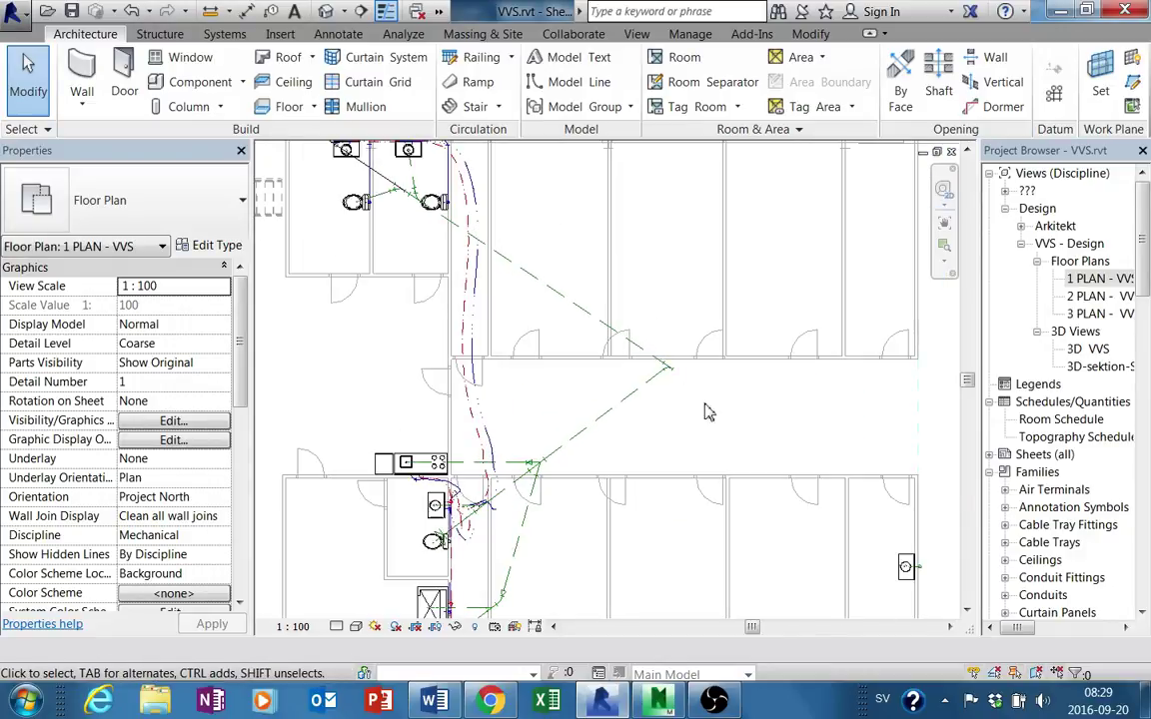
pyautogui.scroll(-1, 892, 513)
pyautogui.moveTo(891, 513)
pyautogui.mouseDown(button='middle')
pyautogui.moveTo(865, 491)
pyautogui.moveTo(807, 485)
pyautogui.moveTo(807, 410)
pyautogui.moveTo(714, 409)
pyautogui.mouseUp(button='middle')
pyautogui.scroll(-1, 807, 410)
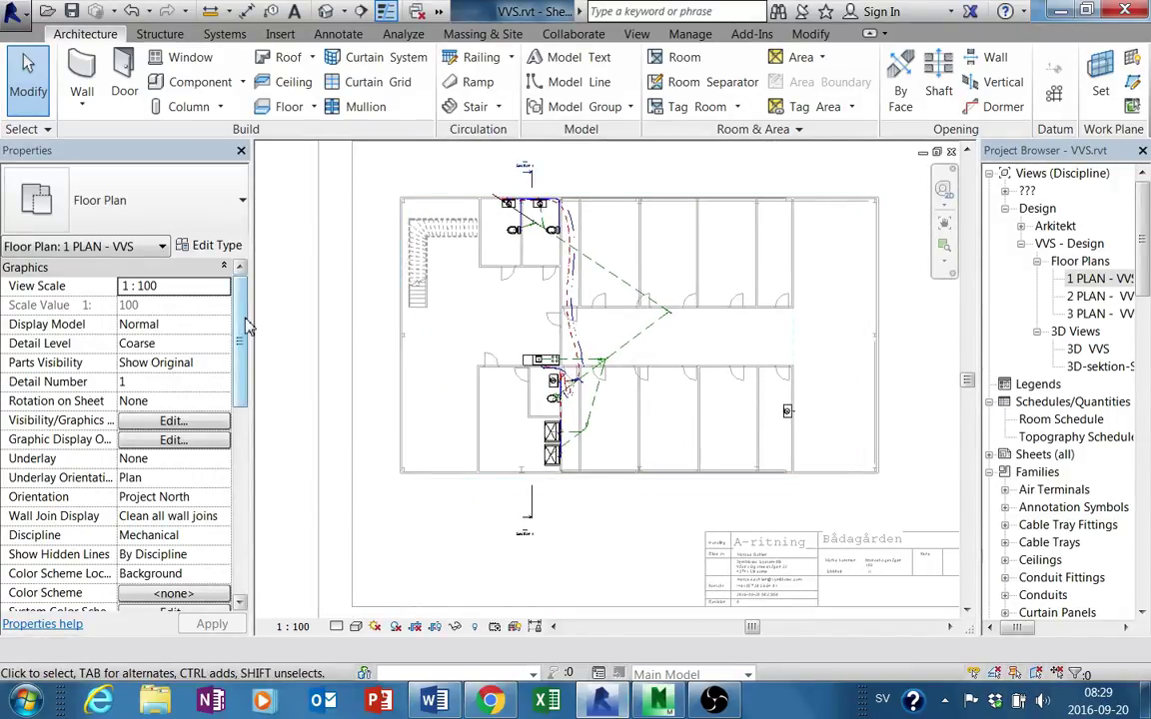
pyautogui.moveTo(243, 329); pyautogui.dragTo(248, 437)
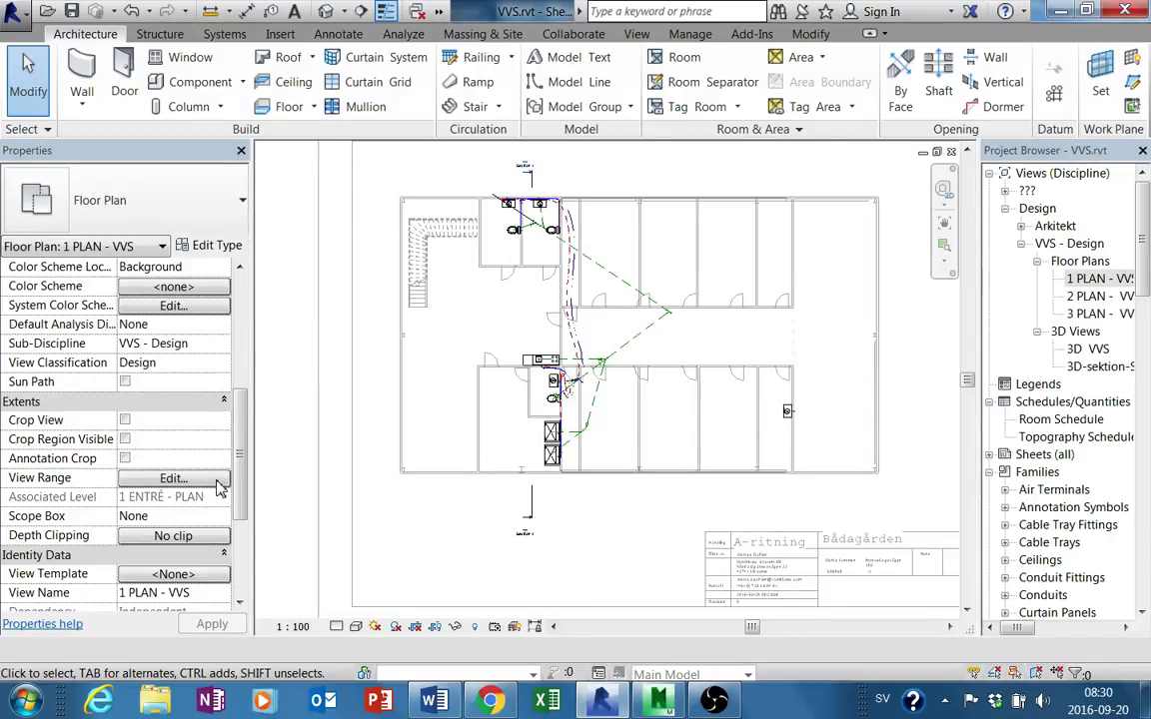
pyautogui.click(215, 482)
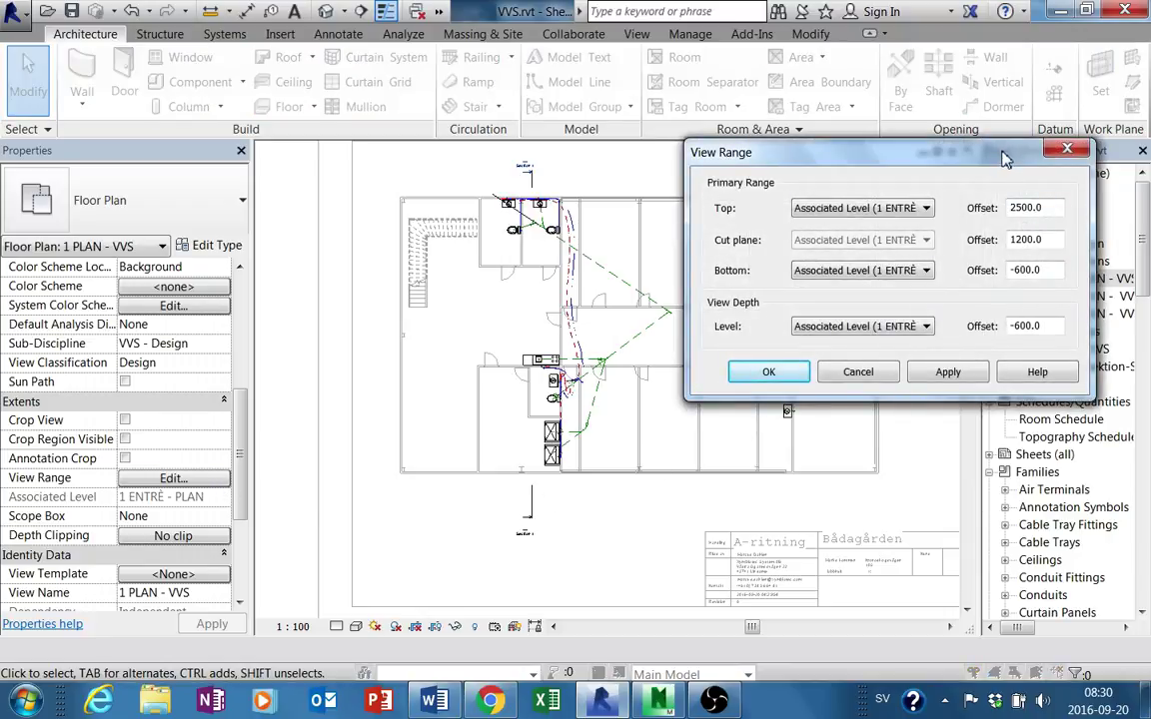
# Set View Range bottom and view depth to -1600, keeping top 2500 and cut plane 1200.
pyautogui.moveTo(1004, 158)
pyautogui.mouseDown()
pyautogui.moveTo(778, 106)
pyautogui.moveTo(816, 109)
pyautogui.mouseUp()
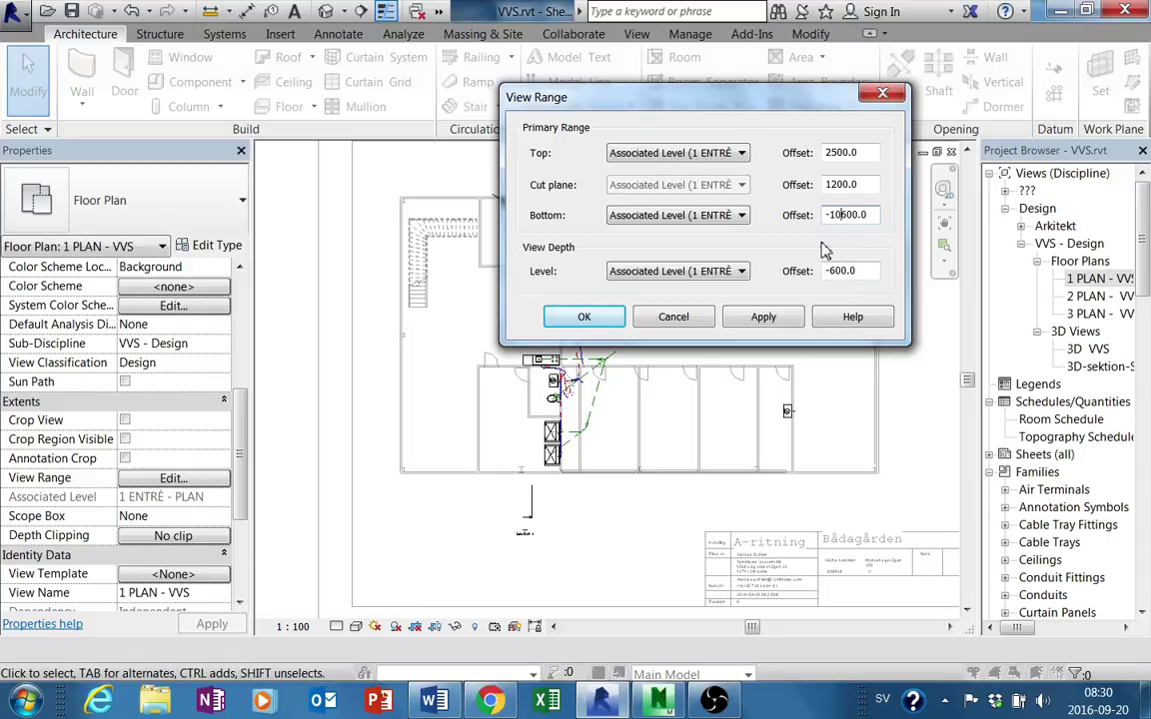
pyautogui.click(771, 320)
pyautogui.click(633, 327)
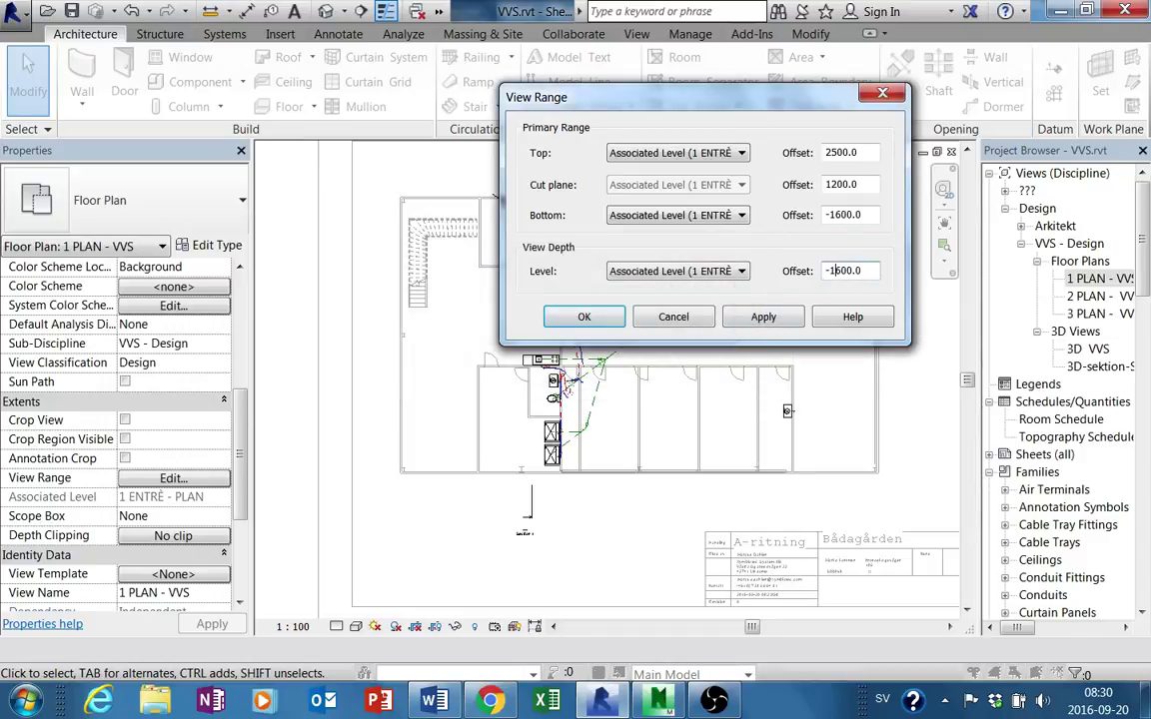
pyautogui.click(794, 314)
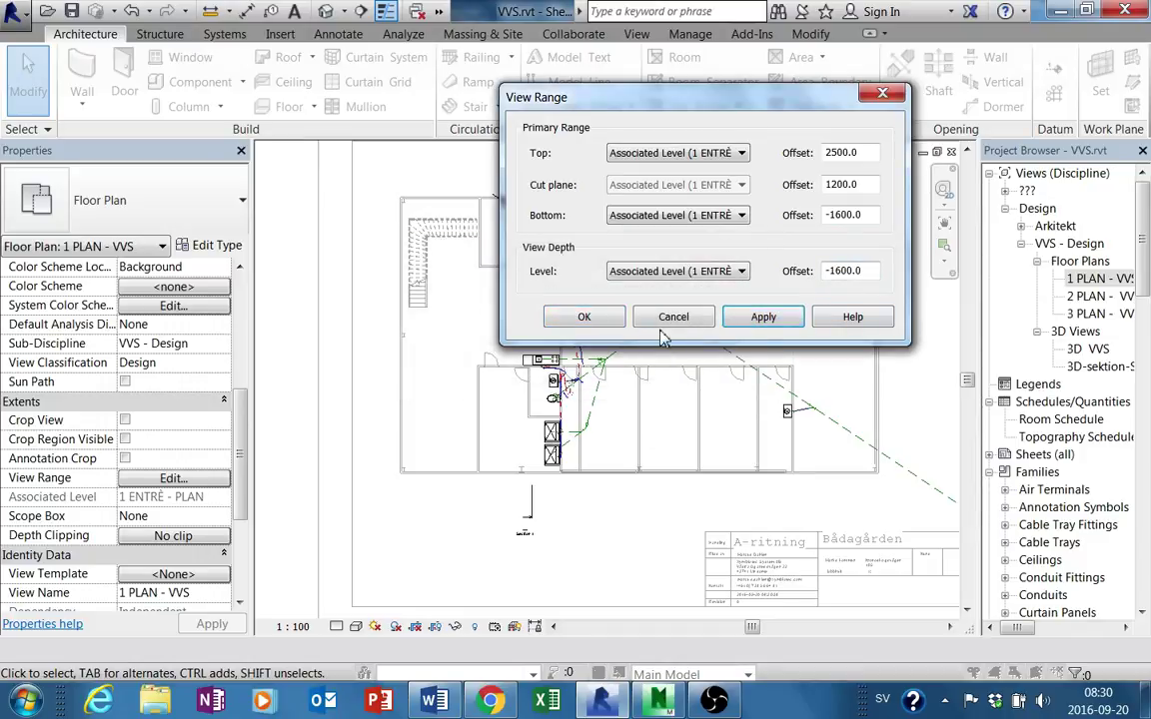
pyautogui.moveTo(715, 100); pyautogui.dragTo(392, 505)
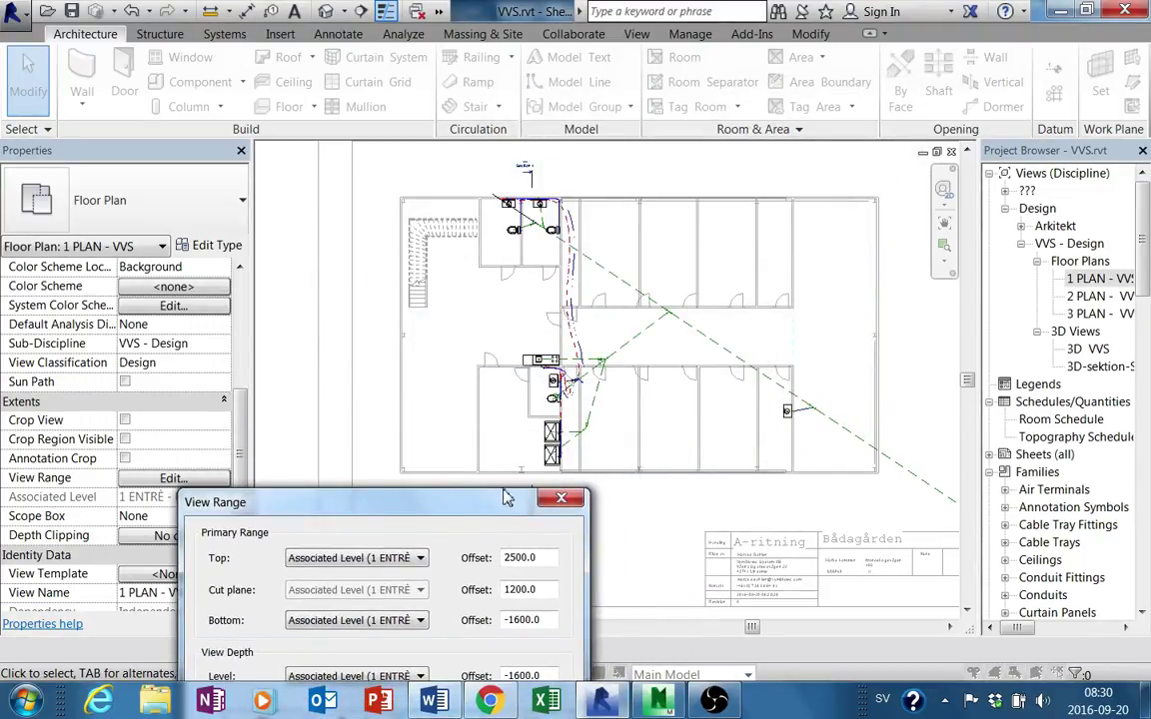
pyautogui.moveTo(506, 496); pyautogui.dragTo(344, 208)
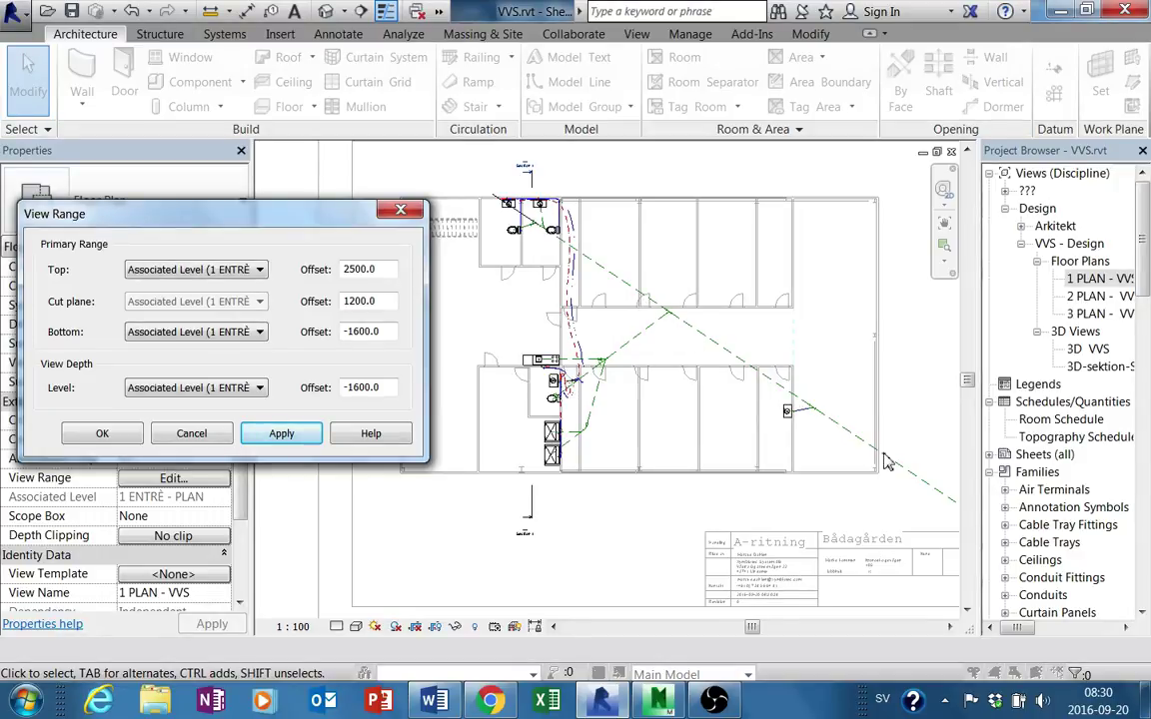
pyautogui.click(102, 436)
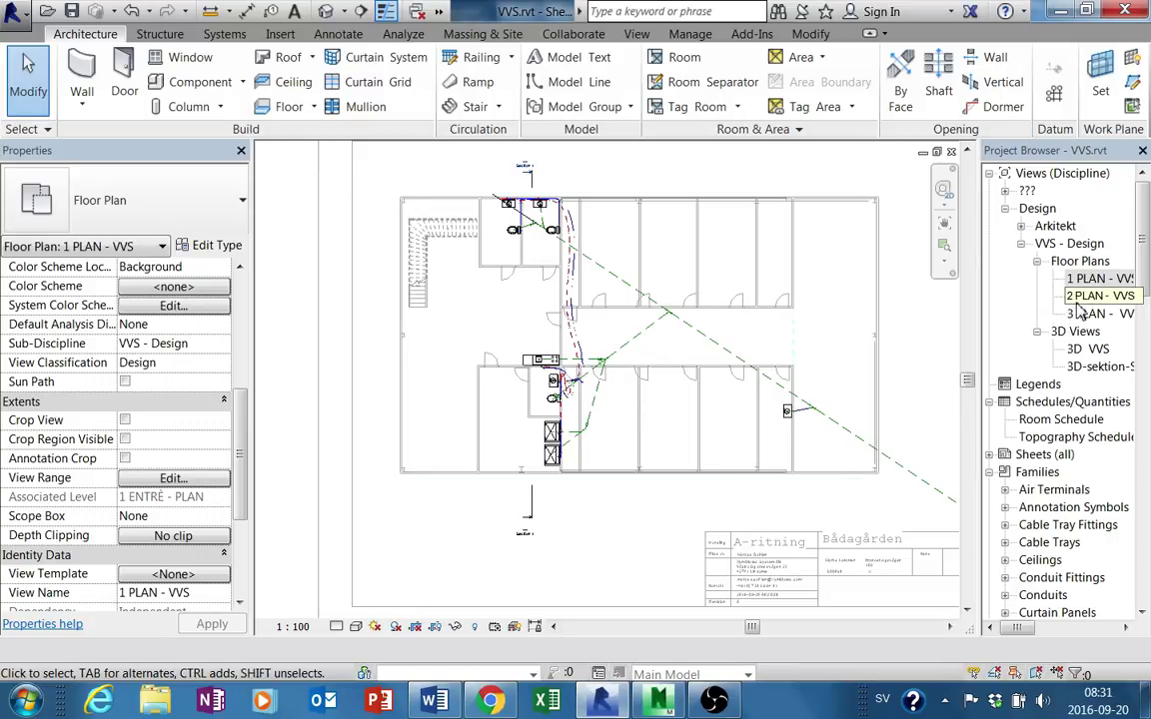
# Deactivate the plan viewport and drag its title line up to the viewport's bottom edge.
pyautogui.scroll(-5, 687, 314)
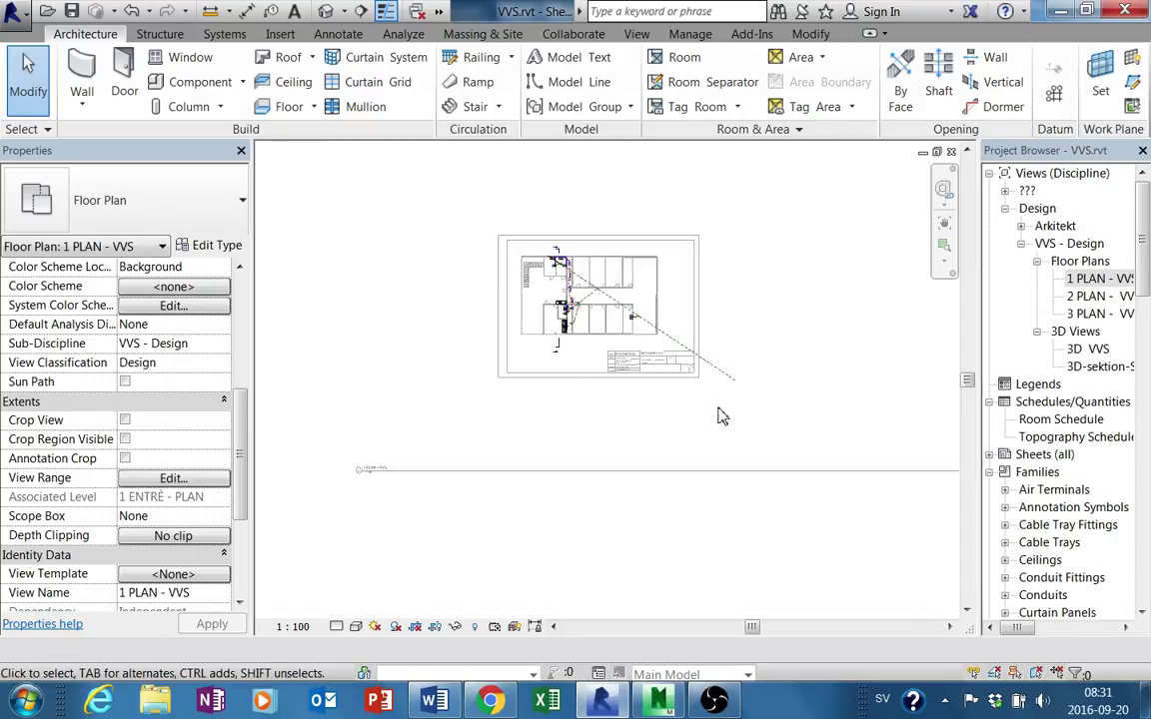
pyautogui.doubleClick(811, 415)
pyautogui.click(706, 462)
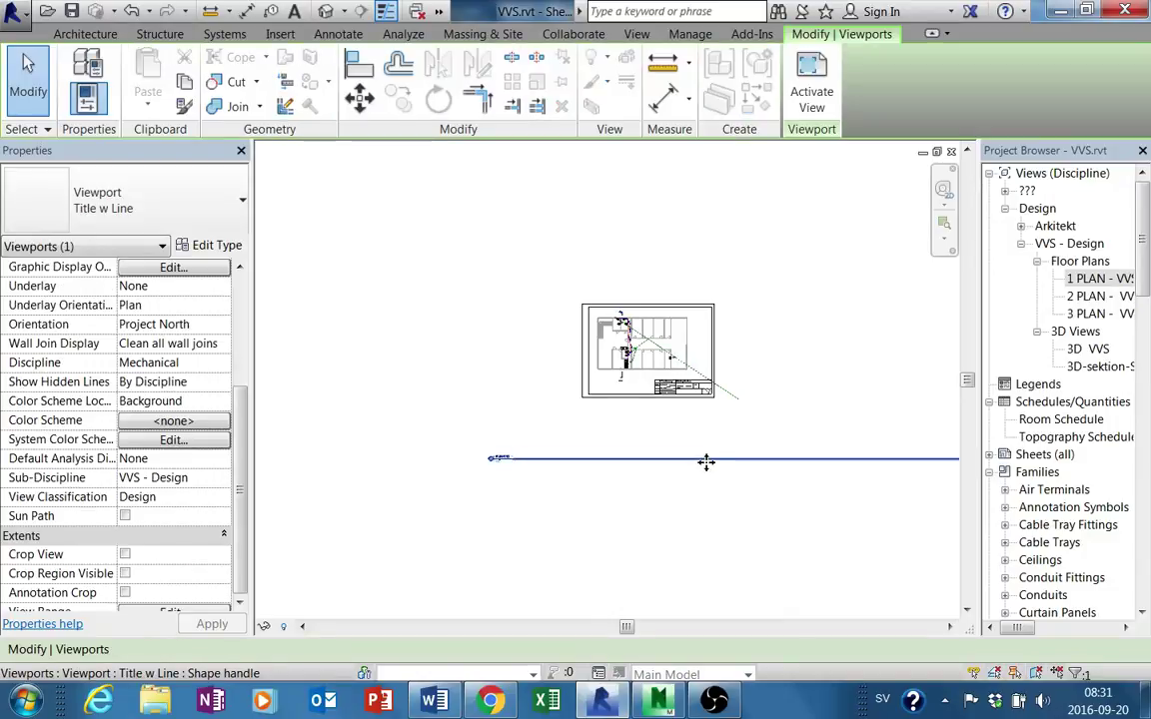
pyautogui.moveTo(707, 461); pyautogui.dragTo(811, 392)
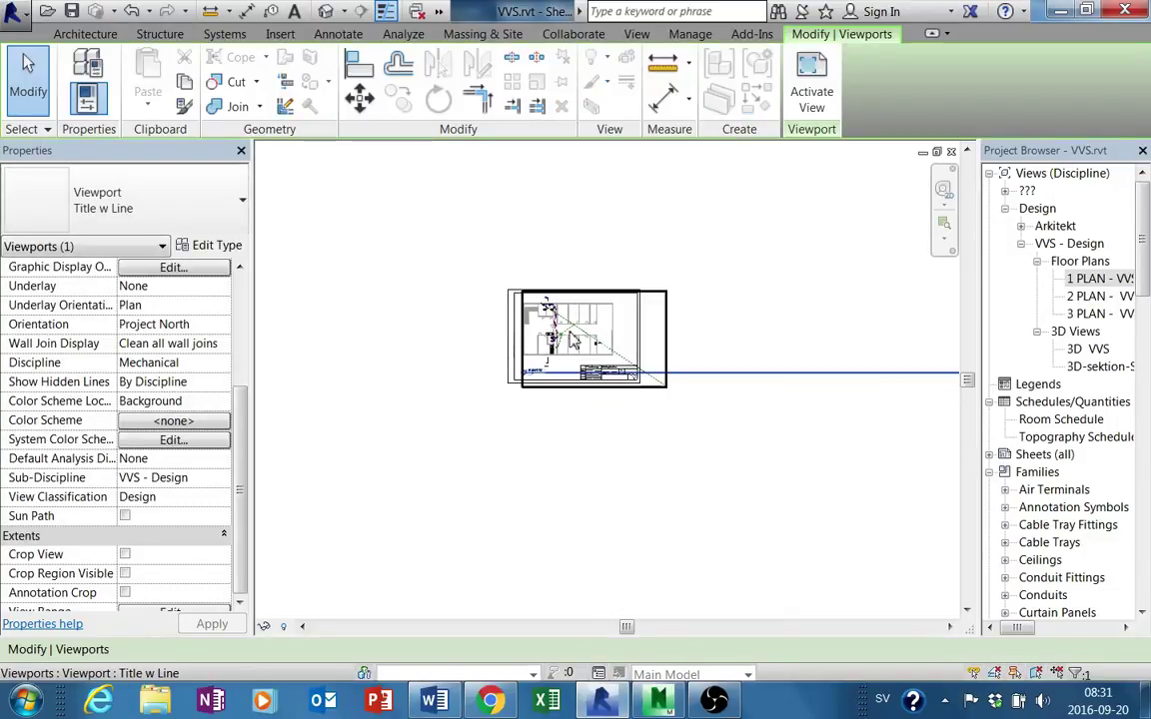
pyautogui.scroll(-1, 832, 460)
pyautogui.moveTo(832, 459); pyautogui.dragTo(778, 386, button='middle')
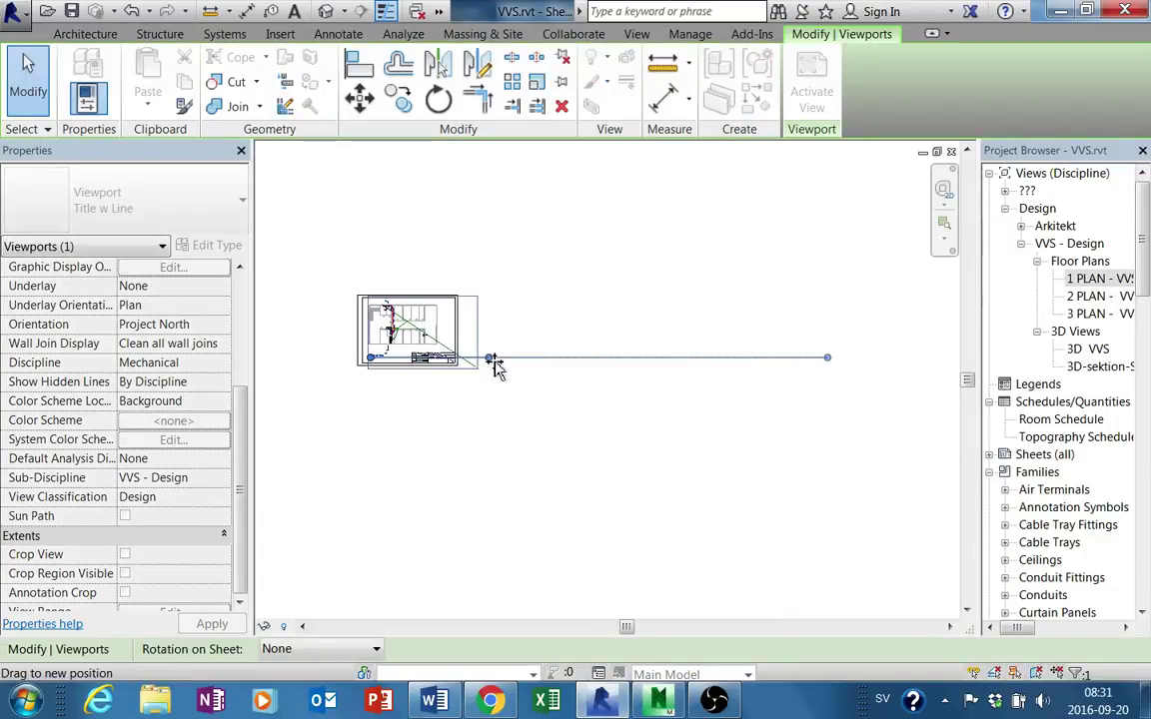
pyautogui.click(493, 480)
# Pan and zoom over the sheet to check the toilets and rooms on the plan.
pyautogui.moveTo(494, 481); pyautogui.dragTo(637, 458, button='middle')
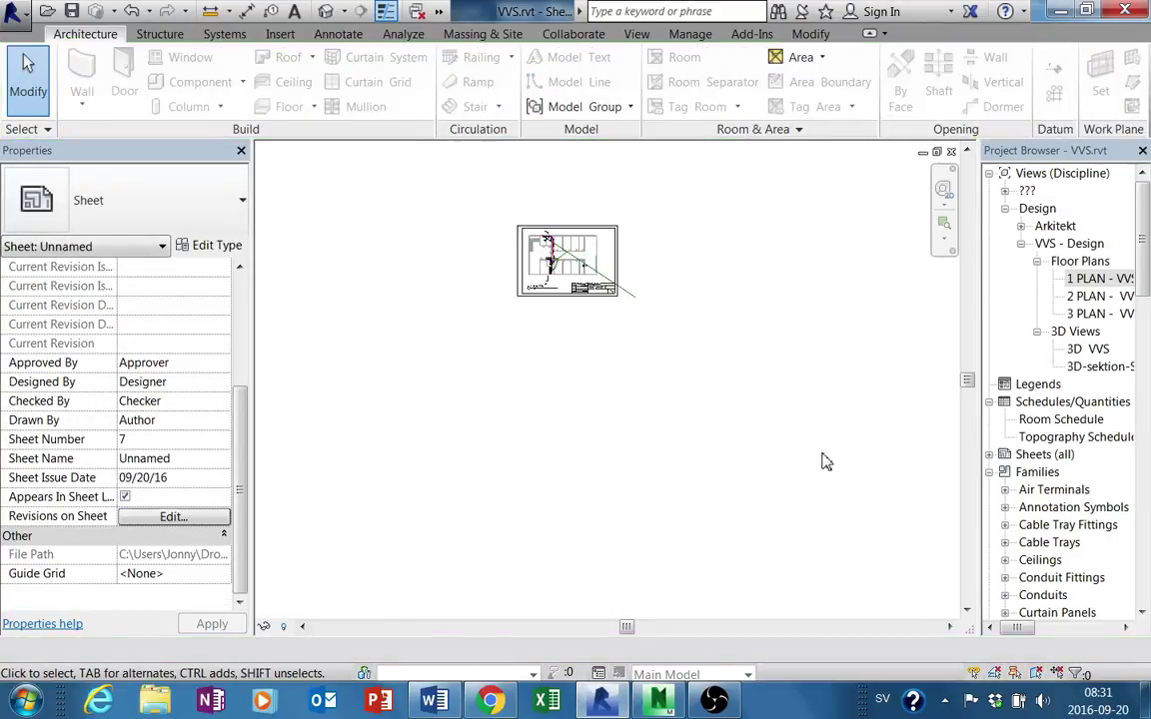
pyautogui.scroll(3, 521, 241)
pyautogui.scroll(2, 599, 319)
pyautogui.scroll(2, 707, 400)
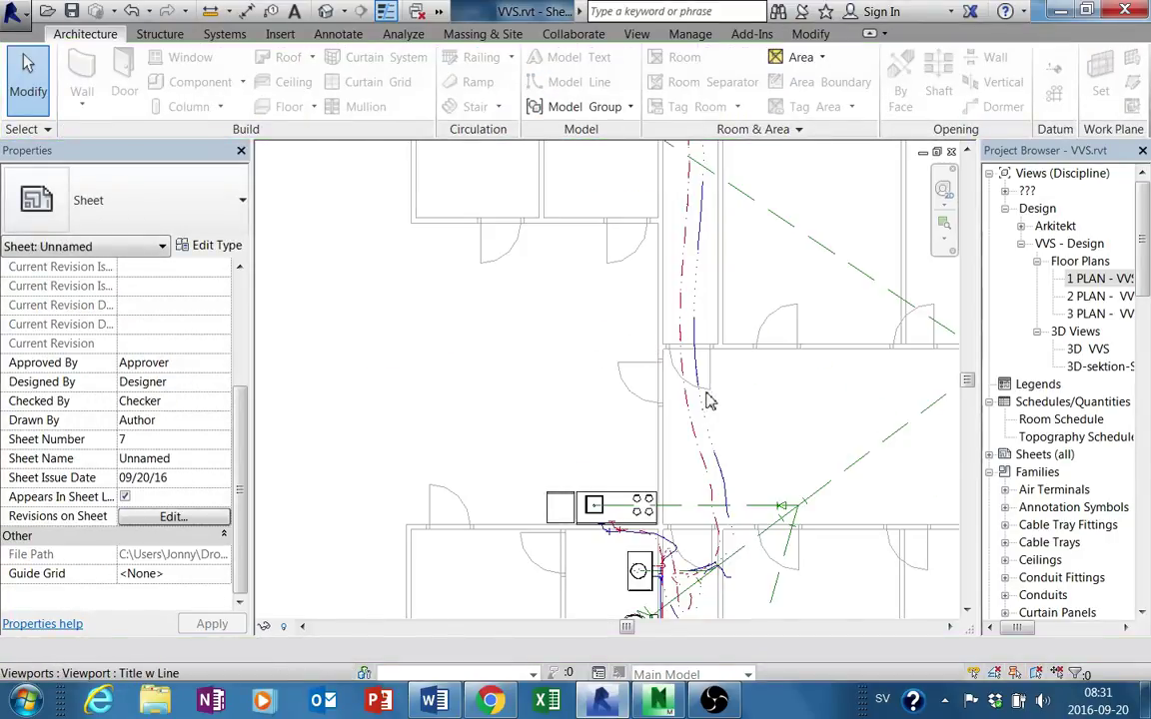
pyautogui.moveTo(707, 401)
pyautogui.mouseDown(button='middle')
pyautogui.moveTo(560, 513)
pyautogui.moveTo(550, 504)
pyautogui.mouseUp(button='middle')
pyautogui.scroll(-1, 548, 509)
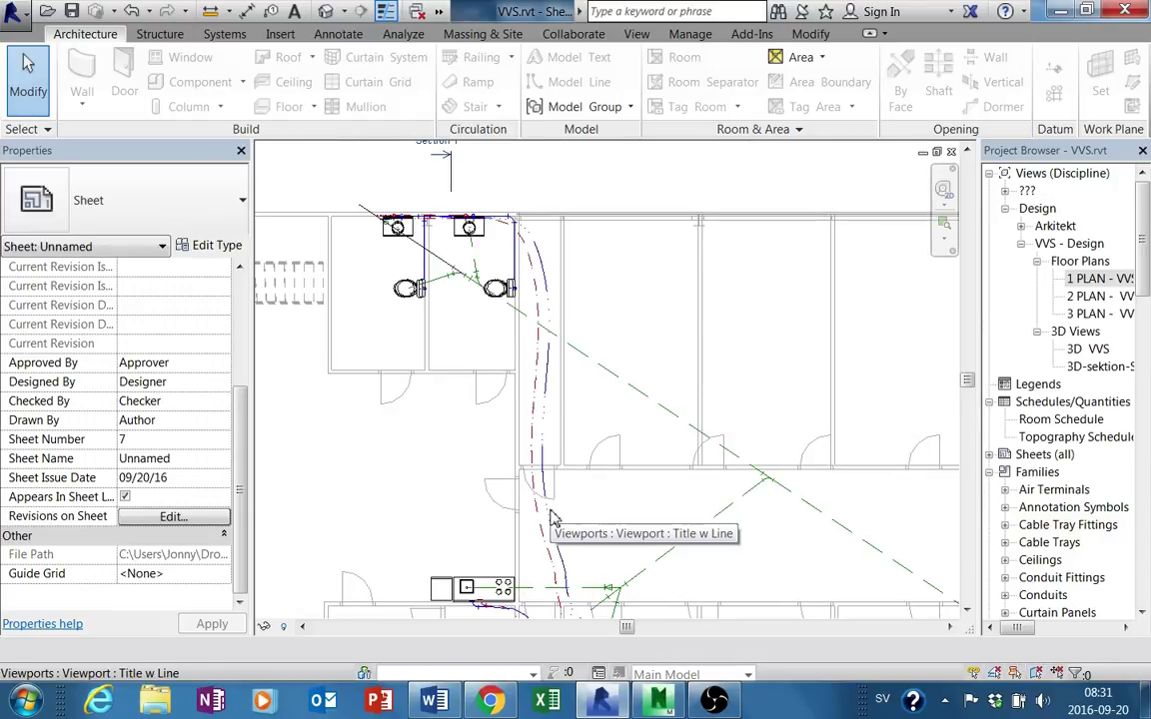
pyautogui.scroll(-1, 553, 513)
pyautogui.moveTo(552, 513)
pyautogui.mouseDown(button='middle')
pyautogui.moveTo(558, 418)
pyautogui.moveTo(546, 416)
pyautogui.moveTo(549, 362)
pyautogui.moveTo(540, 356)
pyautogui.mouseUp(button='middle')
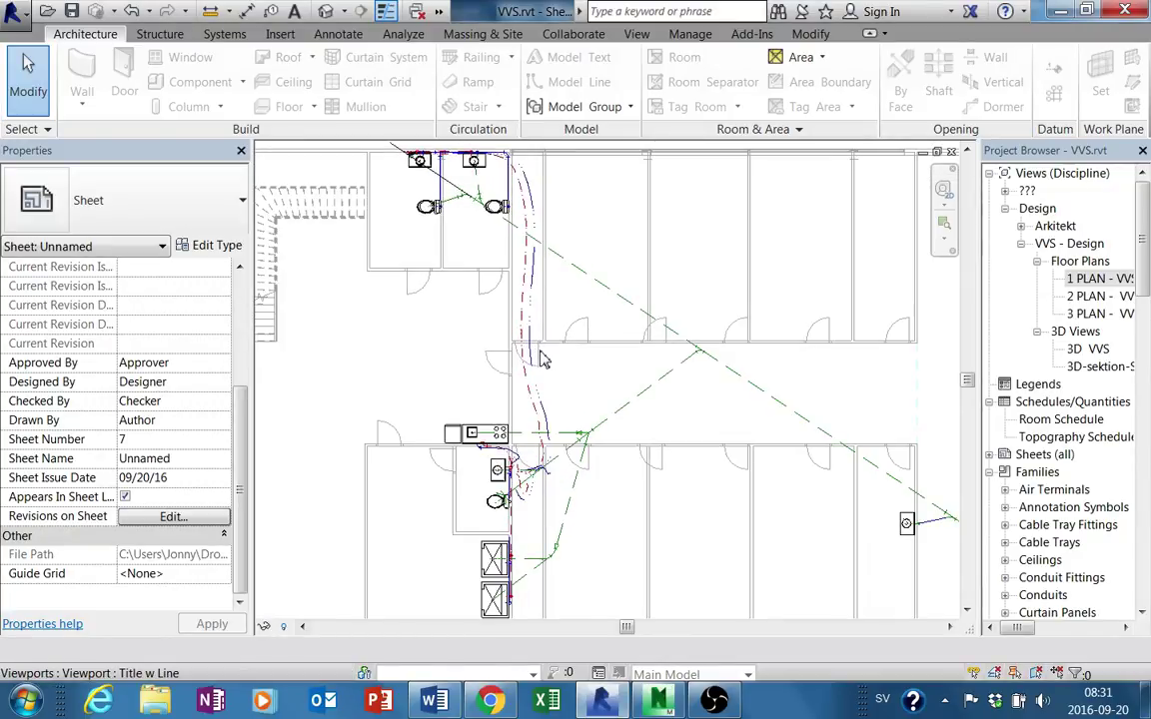
# Open the 3D VVS view and orbit around the piping.
pyautogui.doubleClick(1088, 348)
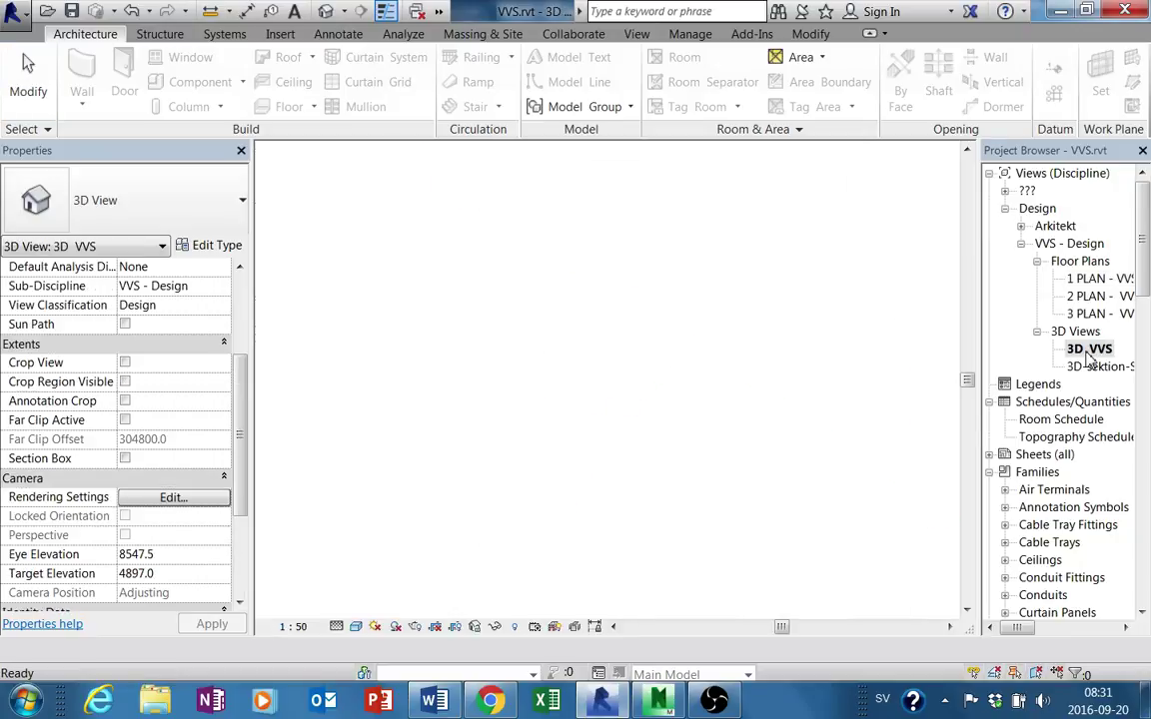
pyautogui.keyDown('shift'); pyautogui.moveTo(664, 410); pyautogui.dragTo(659, 353, button='middle'); pyautogui.keyUp('shift')
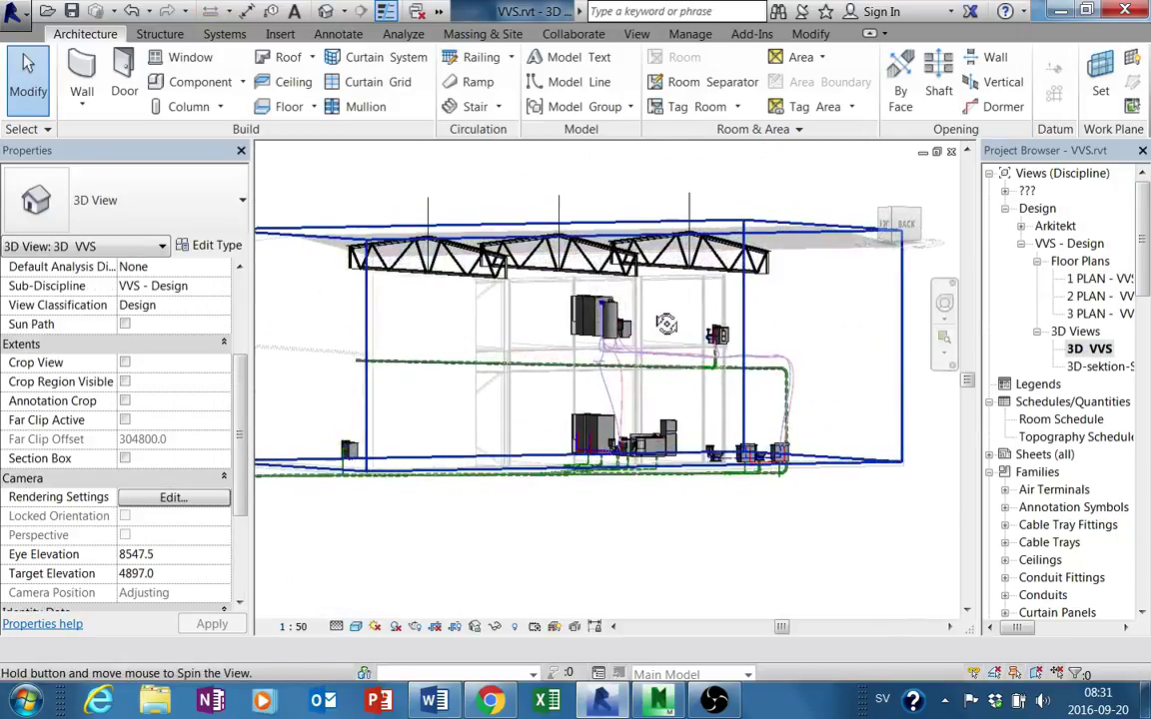
pyautogui.moveTo(660, 353)
pyautogui.keyDown('shift'); pyautogui.mouseDown(button='middle')
pyautogui.moveTo(754, 466)
pyautogui.moveTo(706, 422)
pyautogui.moveTo(759, 400)
pyautogui.mouseUp(button='middle'); pyautogui.keyUp('shift')
pyautogui.scroll(3, 754, 466)
# Open 1 PLAN - VVS, then 2 PLAN - VVS, to compare the piping on each floor.
pyautogui.doubleClick(1094, 278)
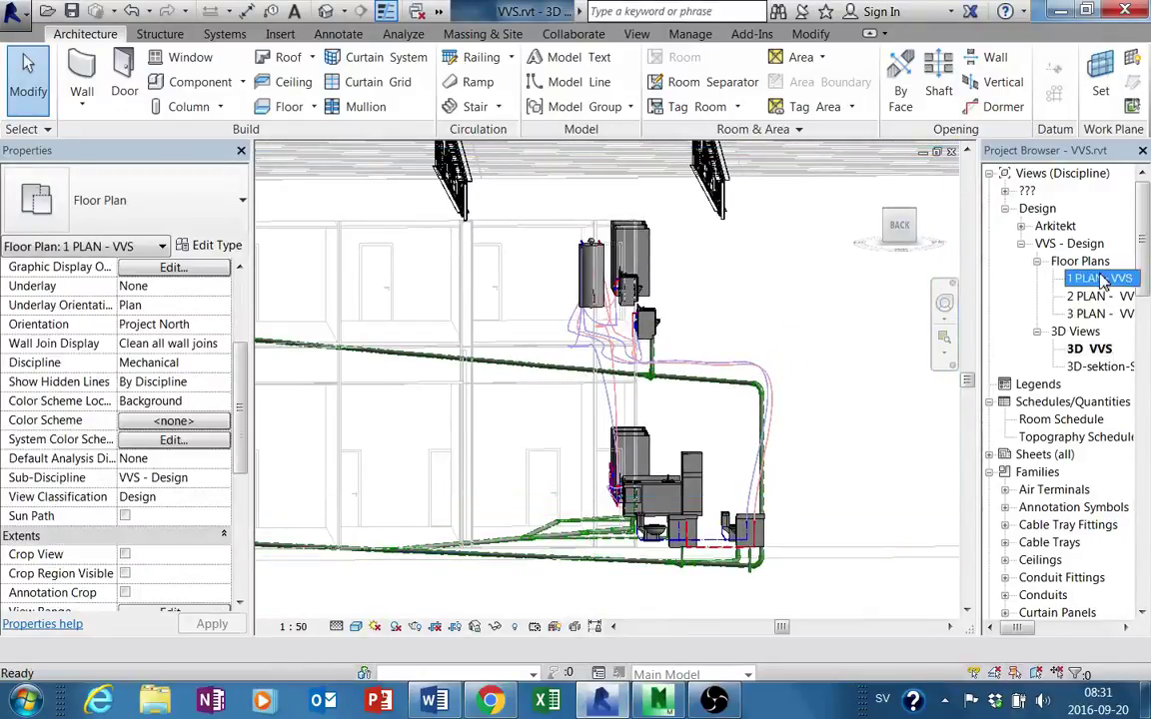
pyautogui.scroll(2, 410, 369)
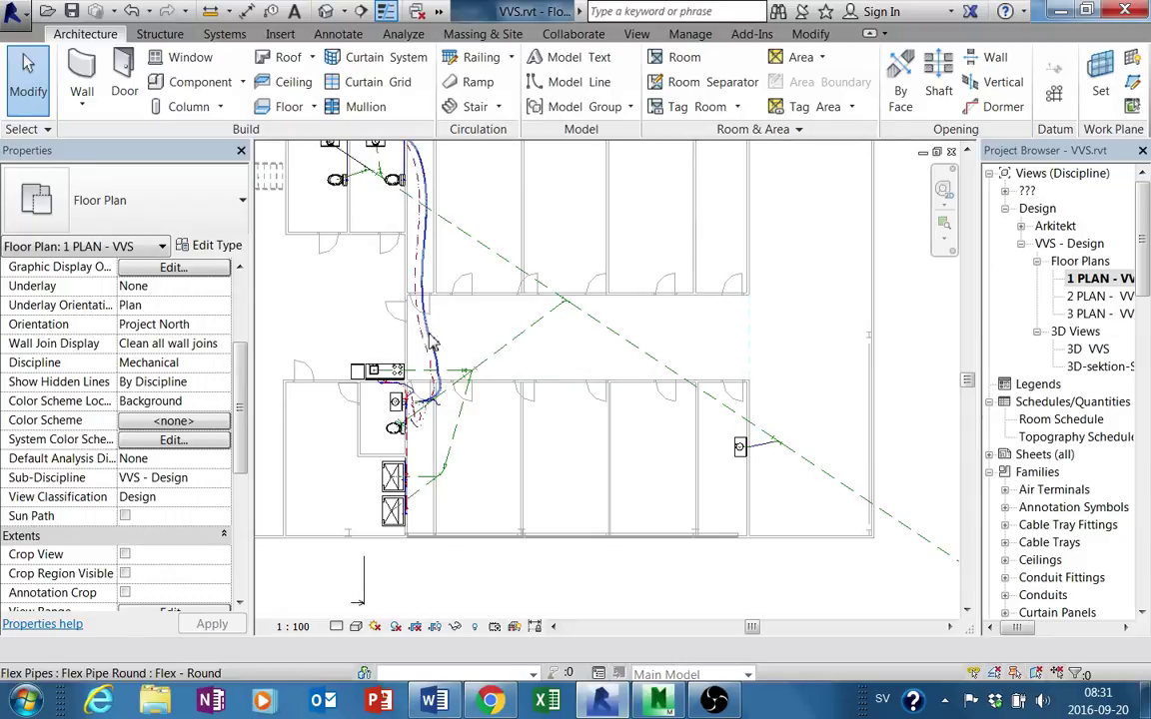
pyautogui.moveTo(424, 345); pyautogui.dragTo(554, 418, button='middle')
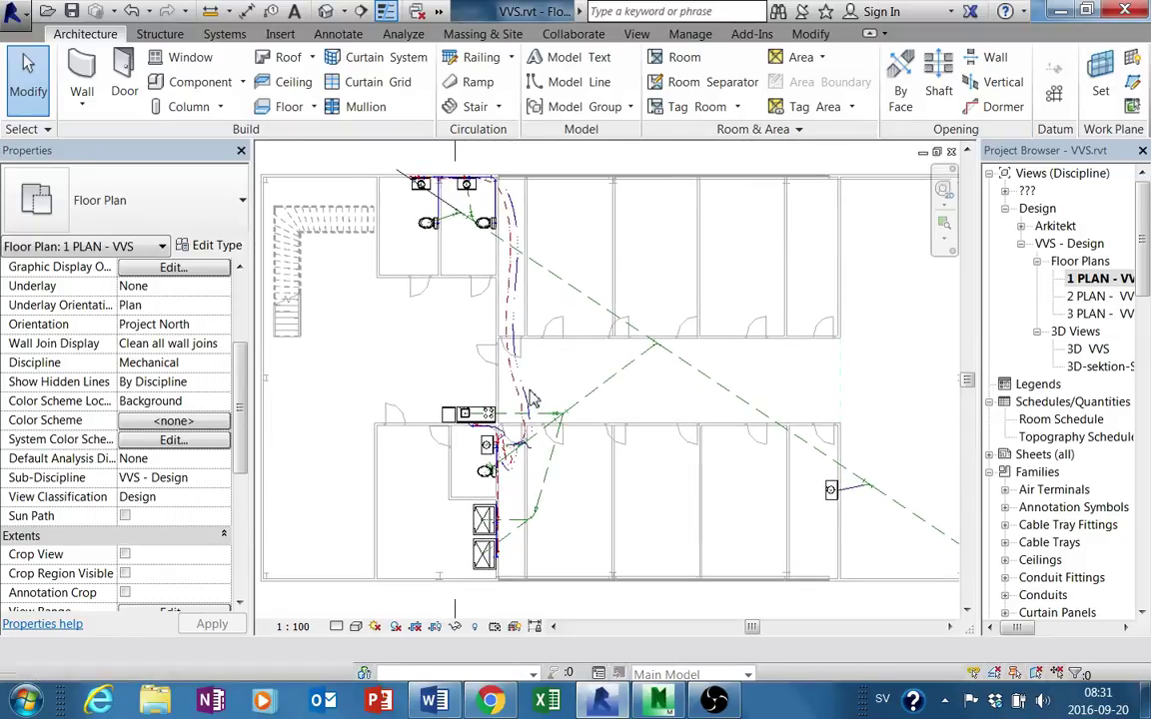
pyautogui.moveTo(622, 377); pyautogui.dragTo(641, 366, button='middle')
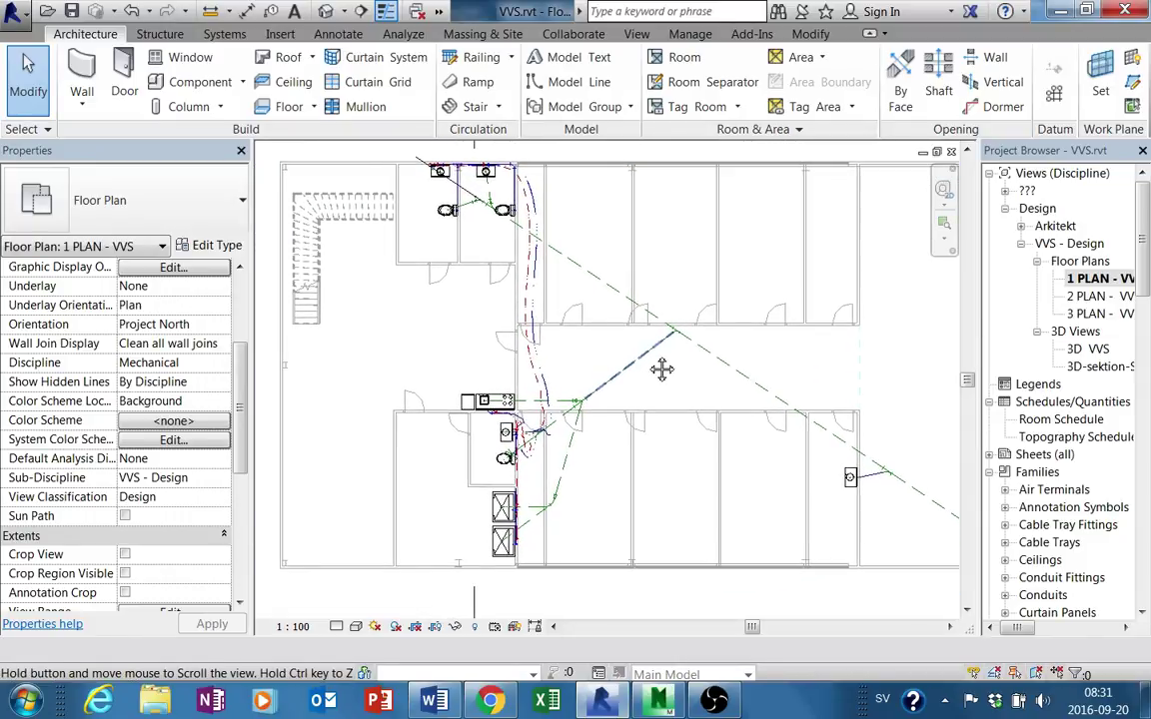
pyautogui.doubleClick(1097, 296)
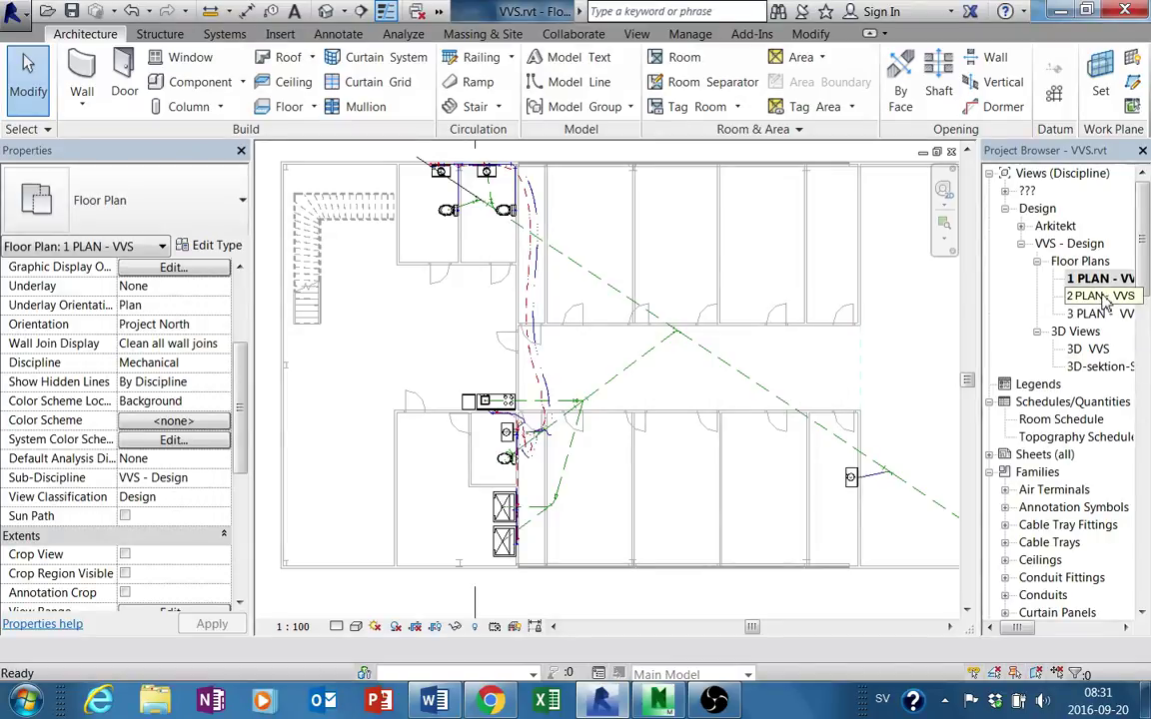
pyautogui.moveTo(712, 357); pyautogui.dragTo(732, 328, button='middle')
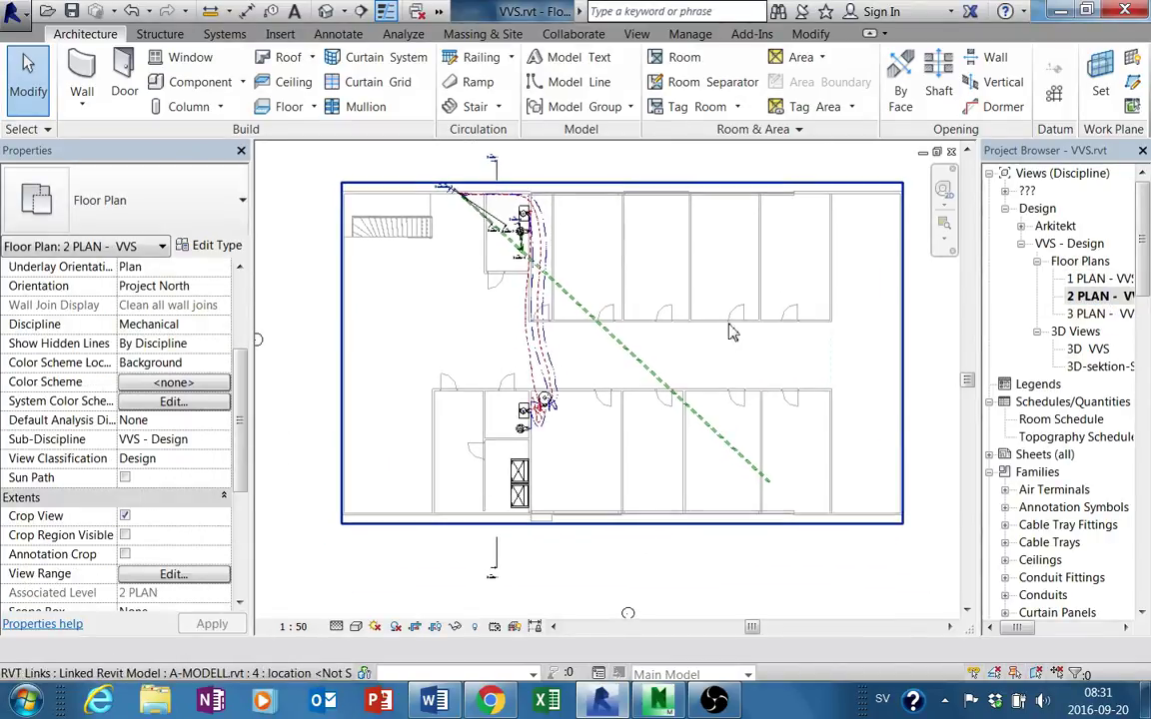
# Return to 1 PLAN - VVS and select the flex pipes along the corridor.
pyautogui.doubleClick(1092, 278)
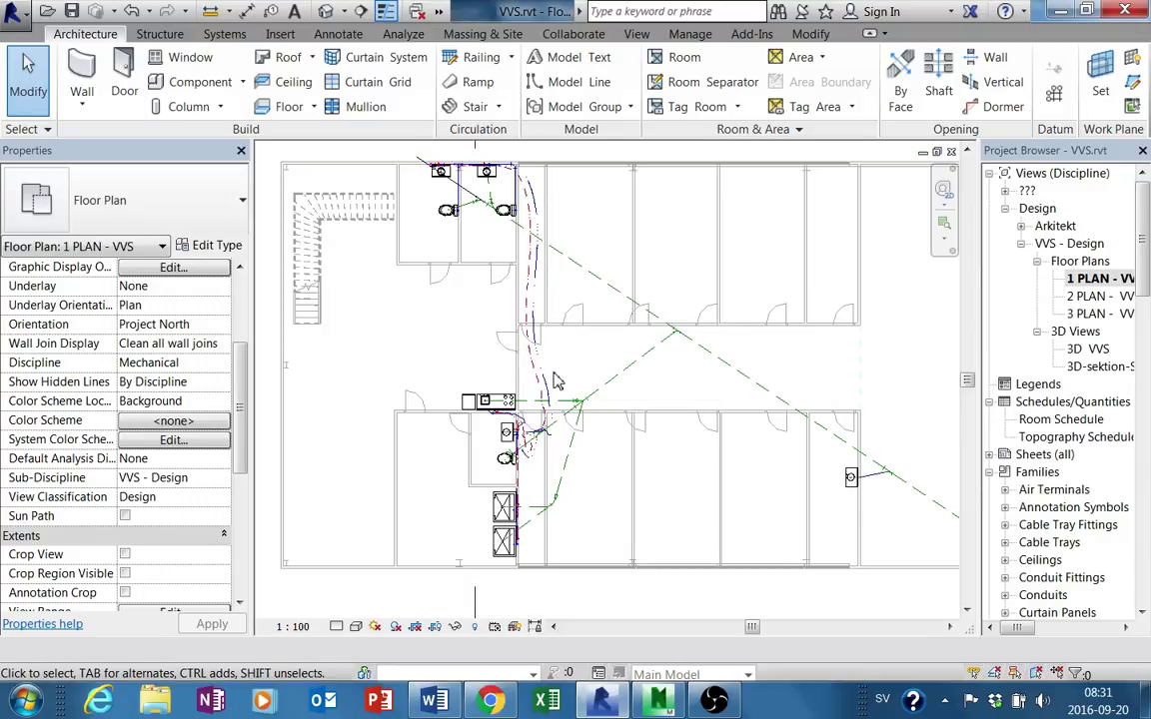
pyautogui.scroll(2, 539, 333)
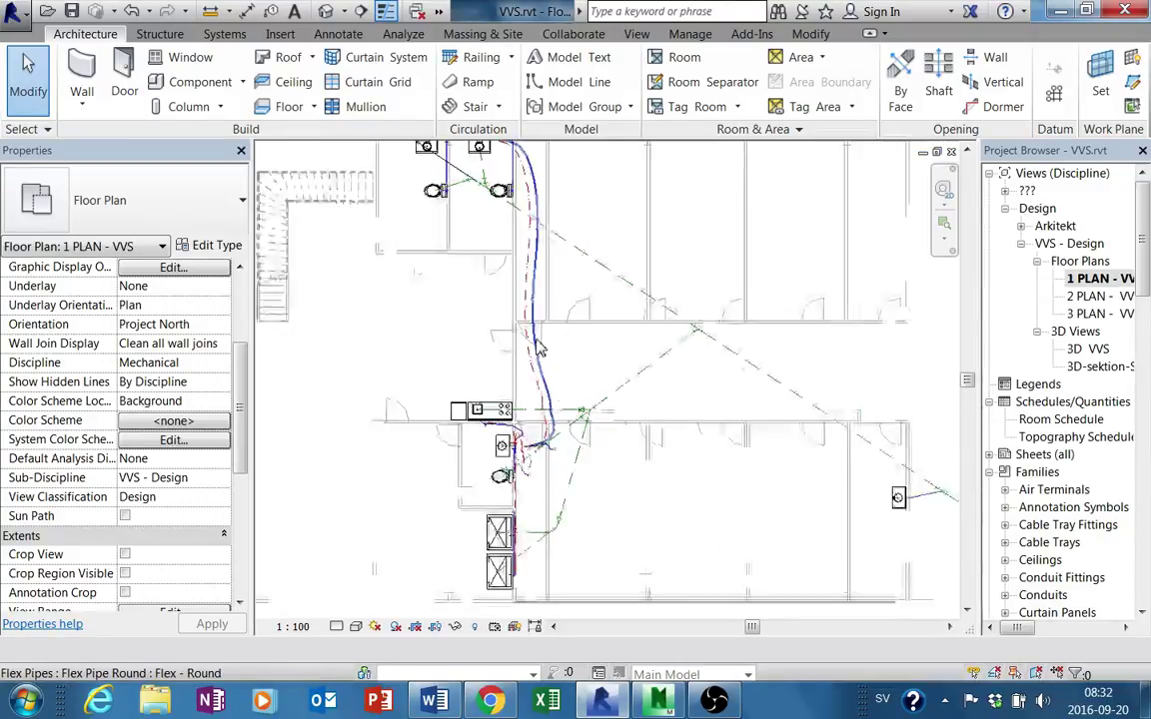
pyautogui.moveTo(757, 408); pyautogui.dragTo(745, 414, button='middle')
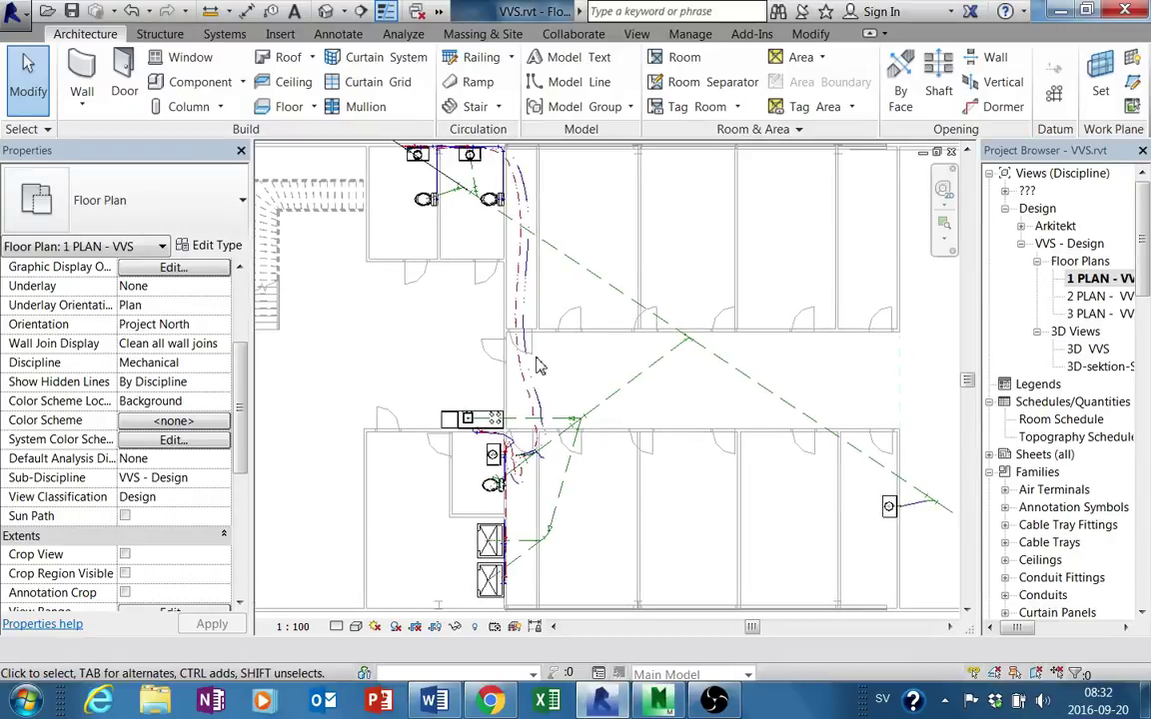
pyautogui.click(530, 361)
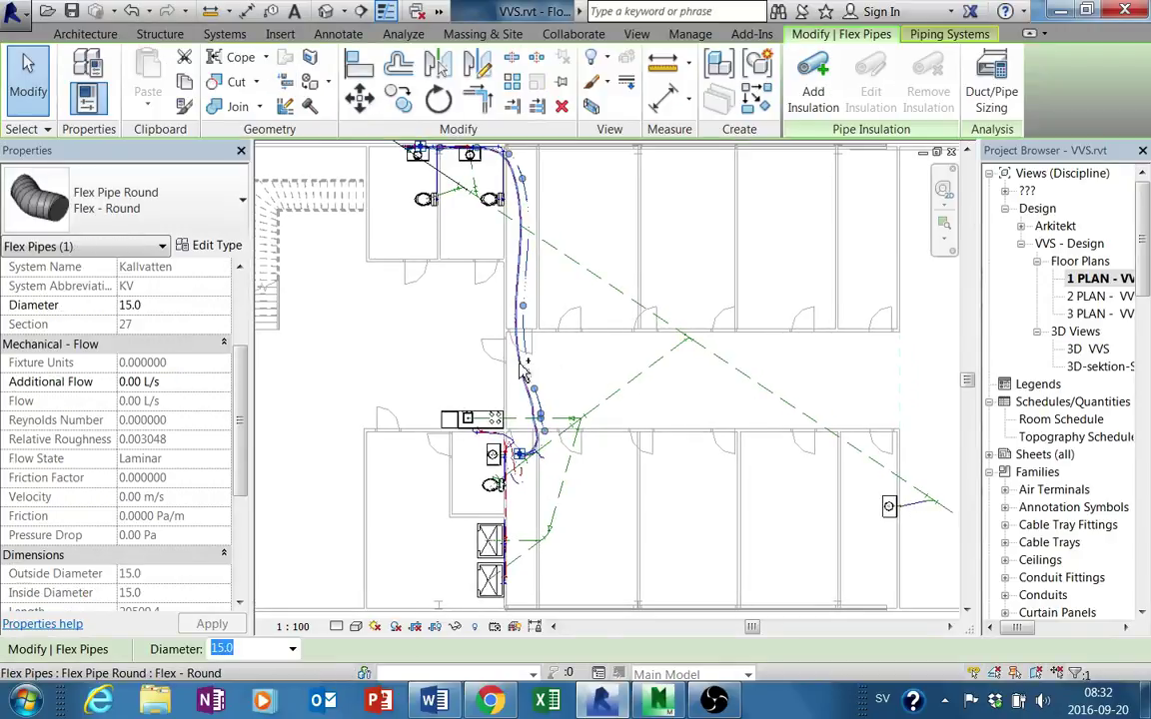
pyautogui.doubleClick(1088, 349)
pyautogui.keyDown('shift'); pyautogui.moveTo(602, 454); pyautogui.dragTo(616, 432, button='middle'); pyautogui.keyUp('shift')
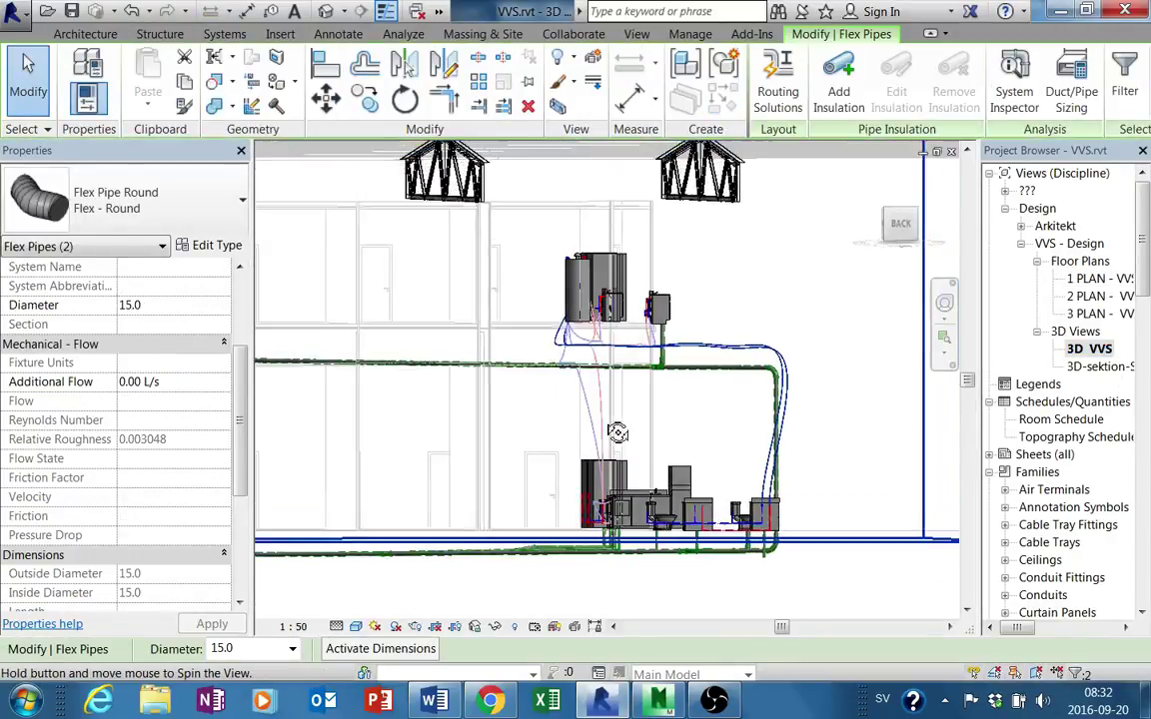
pyautogui.scroll(3, 616, 413)
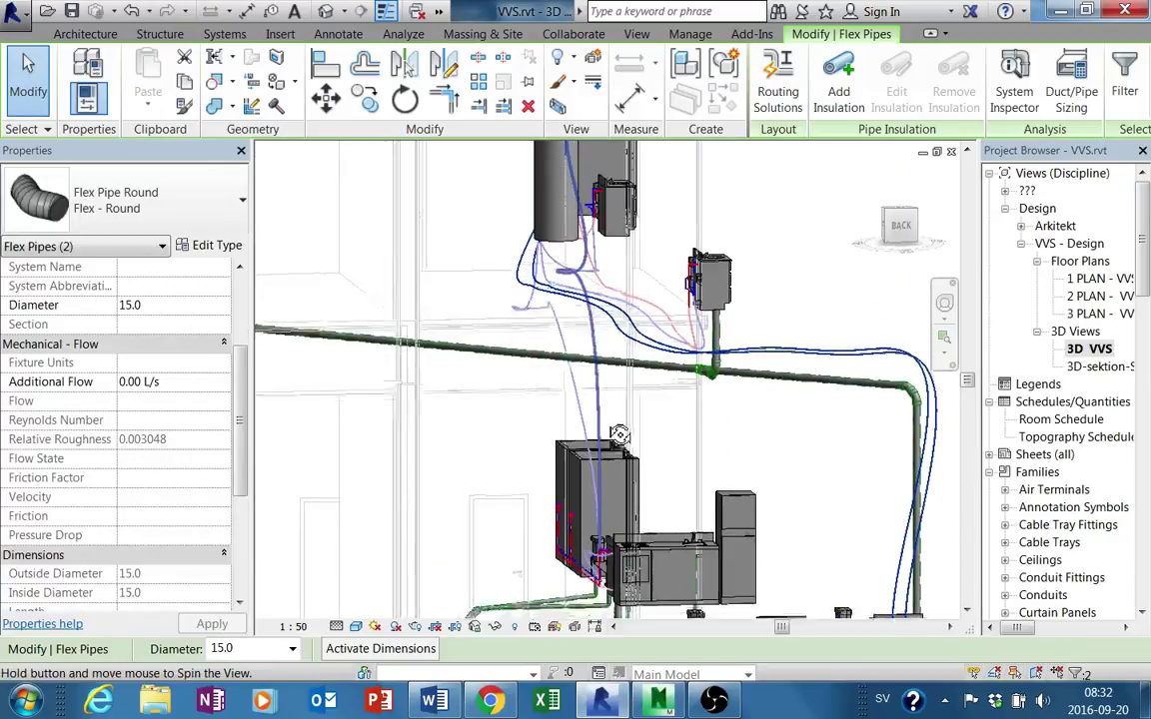
pyautogui.moveTo(616, 413)
pyautogui.keyDown('shift'); pyautogui.mouseDown(button='middle')
pyautogui.moveTo(611, 384)
pyautogui.moveTo(625, 419)
pyautogui.mouseUp(button='middle'); pyautogui.keyUp('shift')
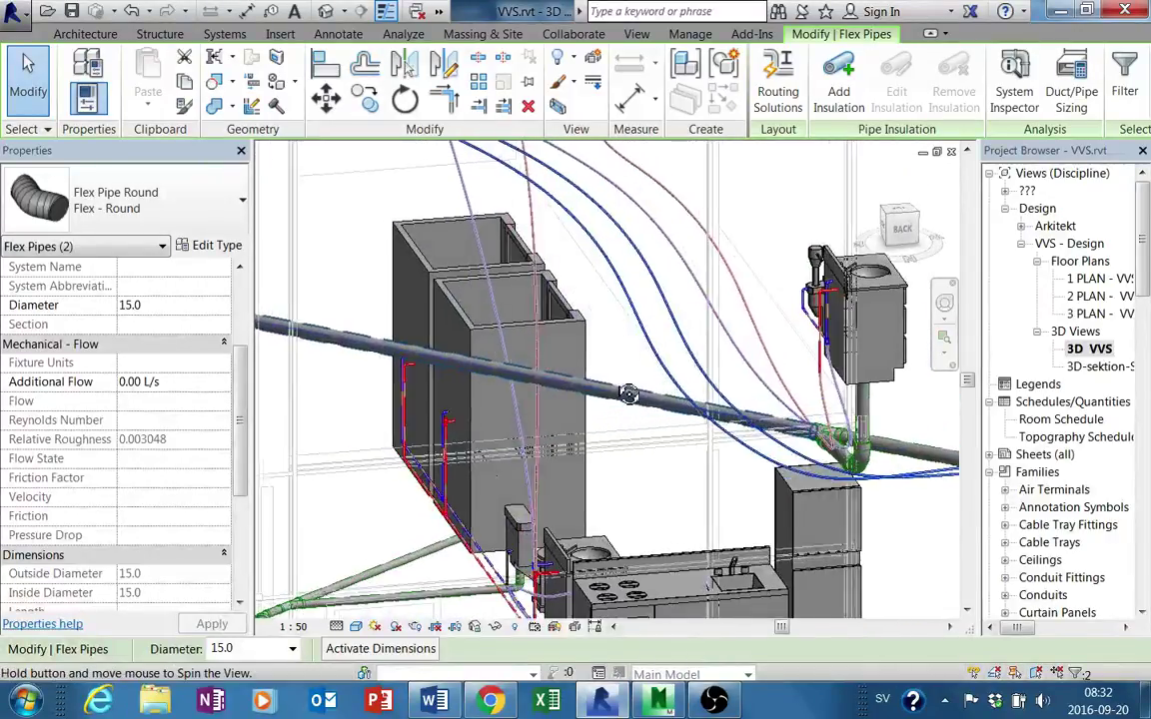
pyautogui.scroll(-4, 647, 495)
pyautogui.keyDown('shift'); pyautogui.moveTo(648, 495); pyautogui.dragTo(687, 500, button='middle'); pyautogui.keyUp('shift')
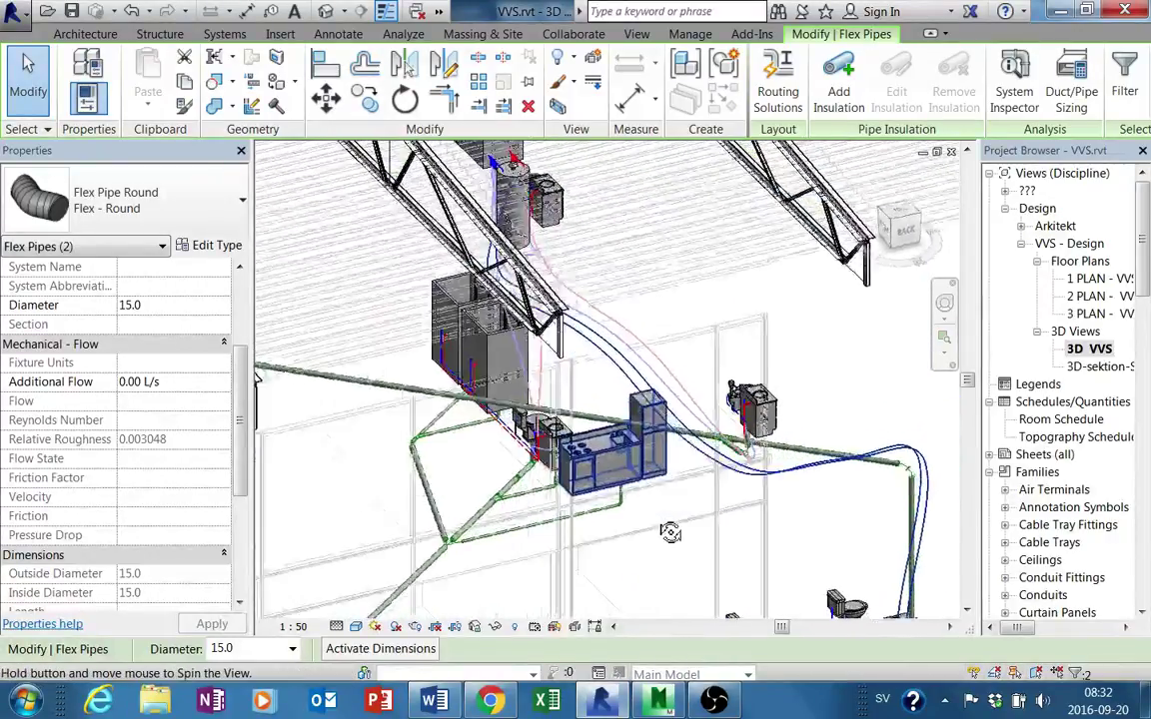
pyautogui.press('Escape')
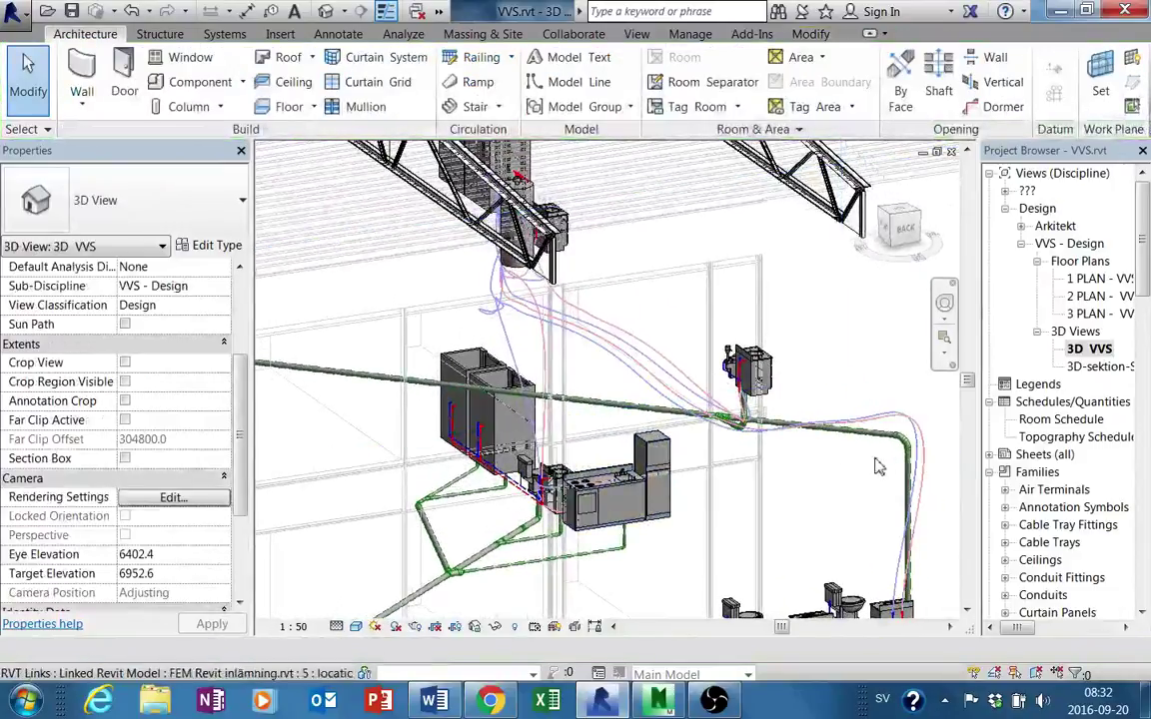
pyautogui.scroll(2, 896, 414)
pyautogui.click(896, 414)
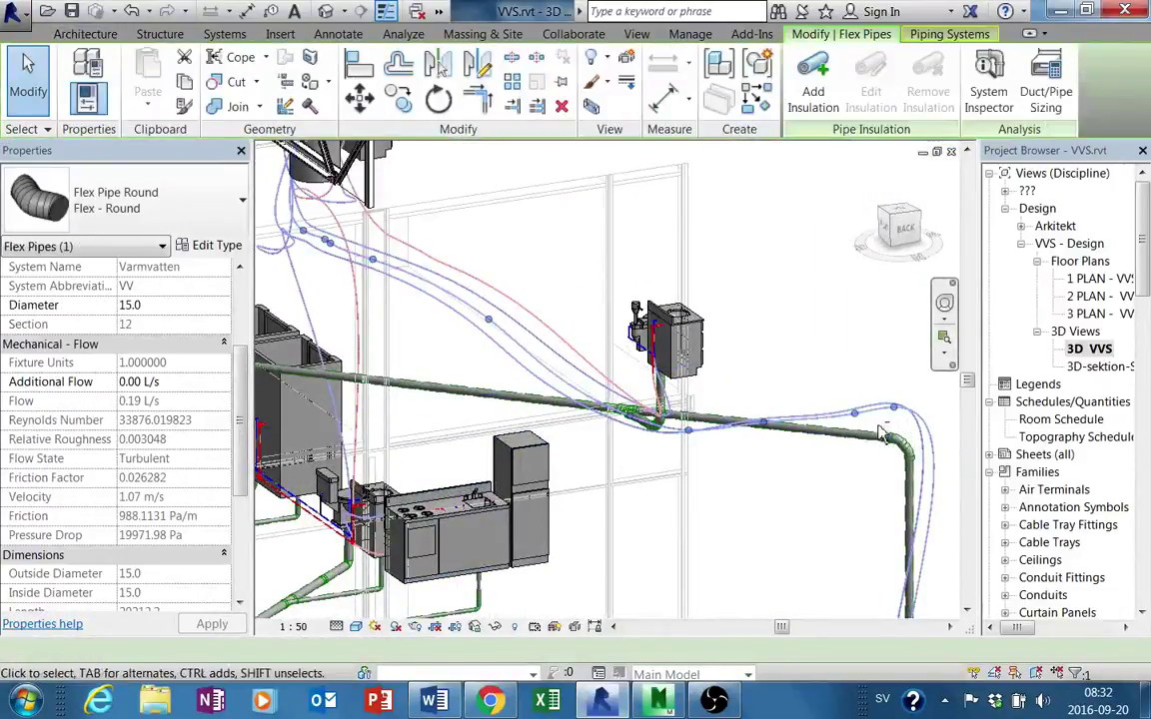
pyautogui.moveTo(896, 414)
pyautogui.keyDown('shift'); pyautogui.mouseDown(button='middle')
pyautogui.moveTo(806, 469)
pyautogui.moveTo(761, 443)
pyautogui.moveTo(786, 489)
pyautogui.moveTo(793, 459)
pyautogui.moveTo(784, 491)
pyautogui.mouseUp(button='middle'); pyautogui.keyUp('shift')
pyautogui.keyDown('ctrl'); pyautogui.click(761, 442); pyautogui.keyUp('ctrl')
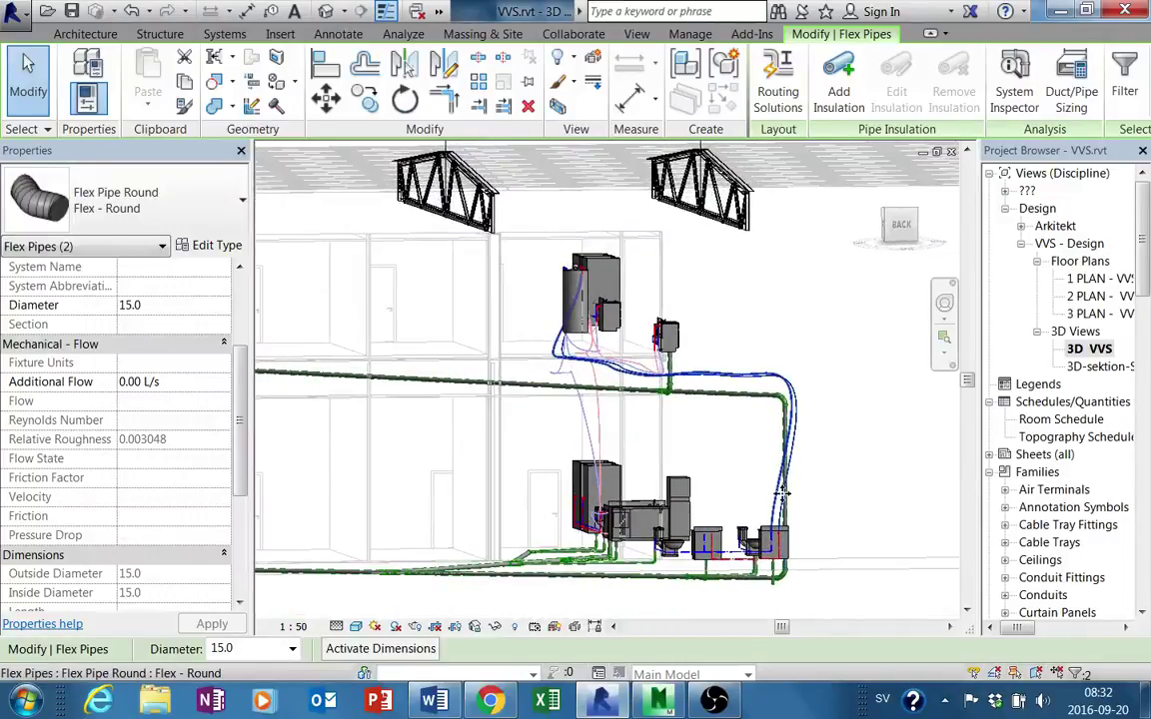
pyautogui.scroll(2, 790, 489)
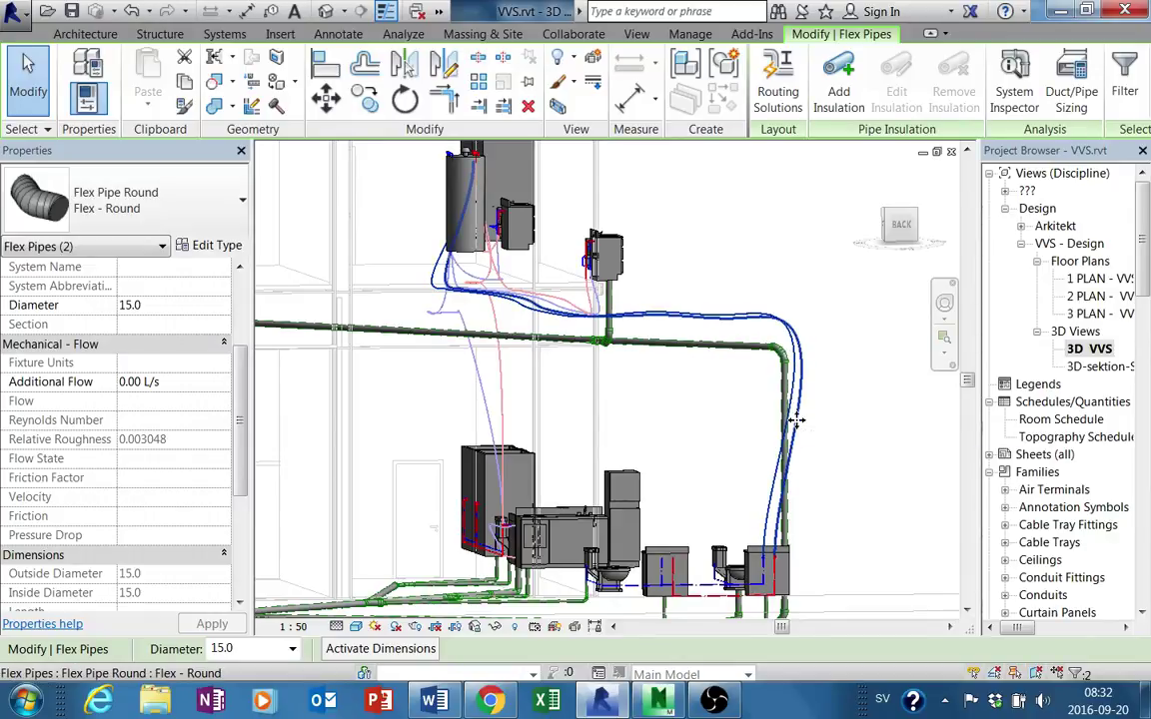
pyautogui.moveTo(796, 429)
pyautogui.keyDown('shift'); pyautogui.mouseDown(button='middle')
pyautogui.moveTo(810, 480)
pyautogui.moveTo(831, 475)
pyautogui.mouseUp(button='middle'); pyautogui.keyUp('shift')
pyautogui.moveTo(833, 464)
pyautogui.keyDown('shift'); pyautogui.mouseDown(button='middle')
pyautogui.moveTo(803, 480)
pyautogui.moveTo(640, 373)
pyautogui.moveTo(845, 336)
pyautogui.mouseUp(button='middle'); pyautogui.keyUp('shift')
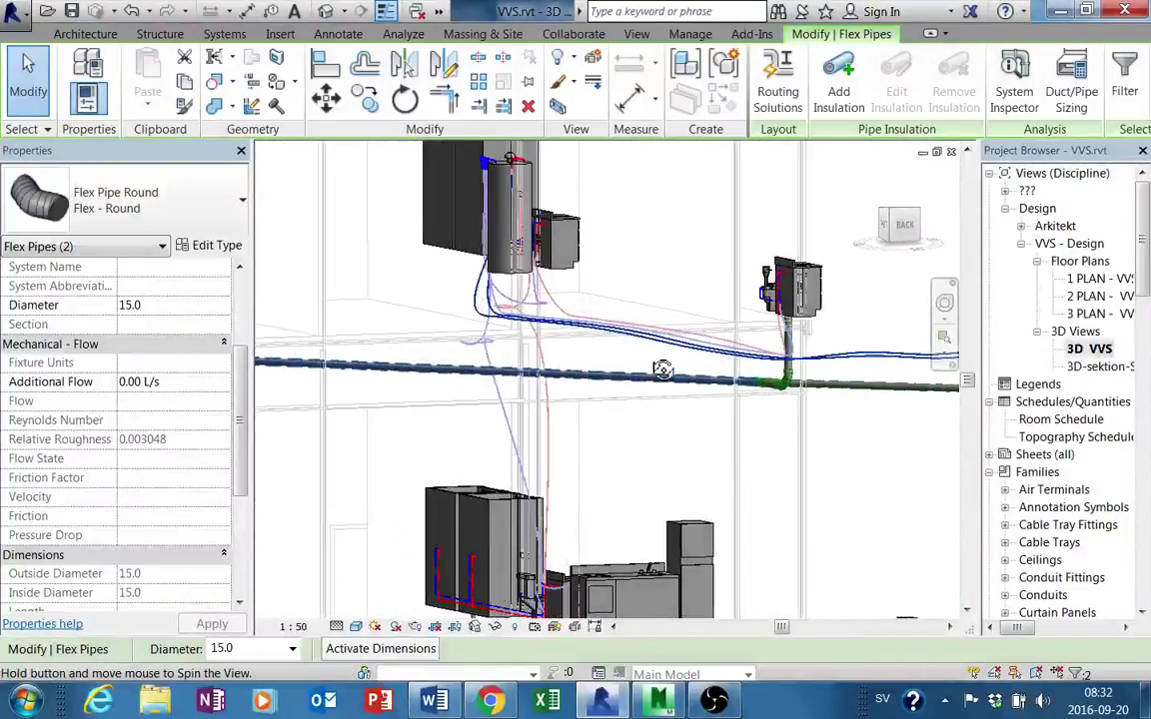
pyautogui.scroll(-3, 790, 410)
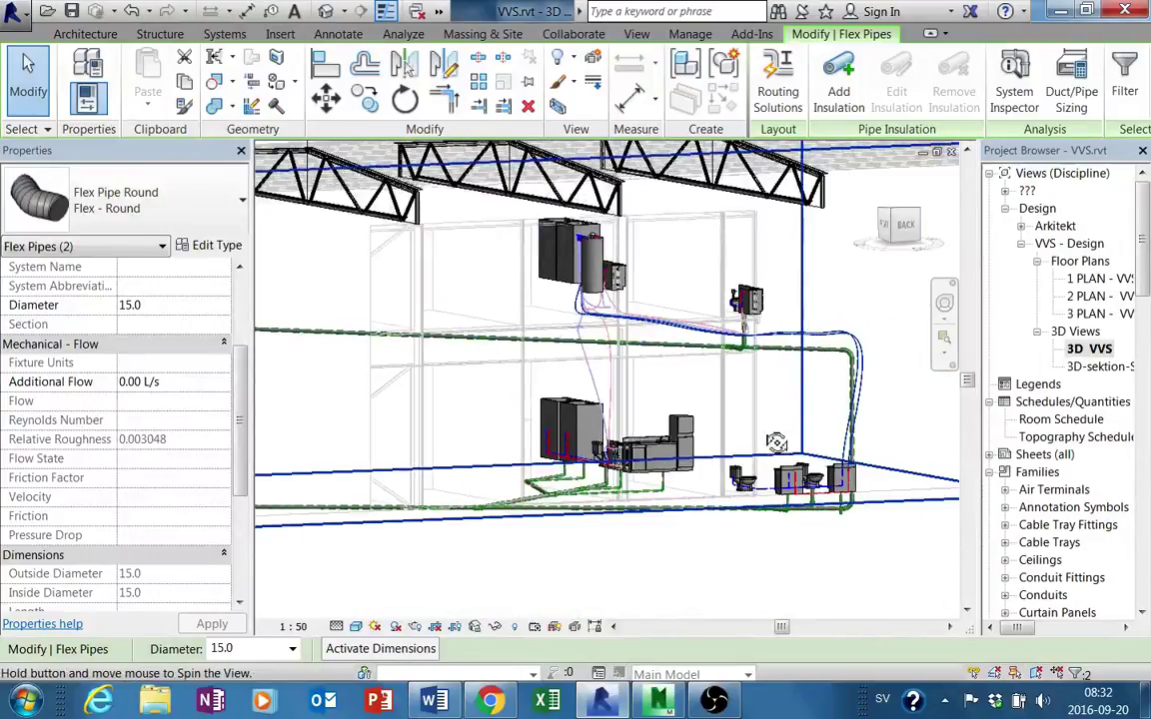
pyautogui.keyDown('shift'); pyautogui.moveTo(789, 409); pyautogui.dragTo(659, 329, button='middle'); pyautogui.keyUp('shift')
pyautogui.scroll(3, 658, 322)
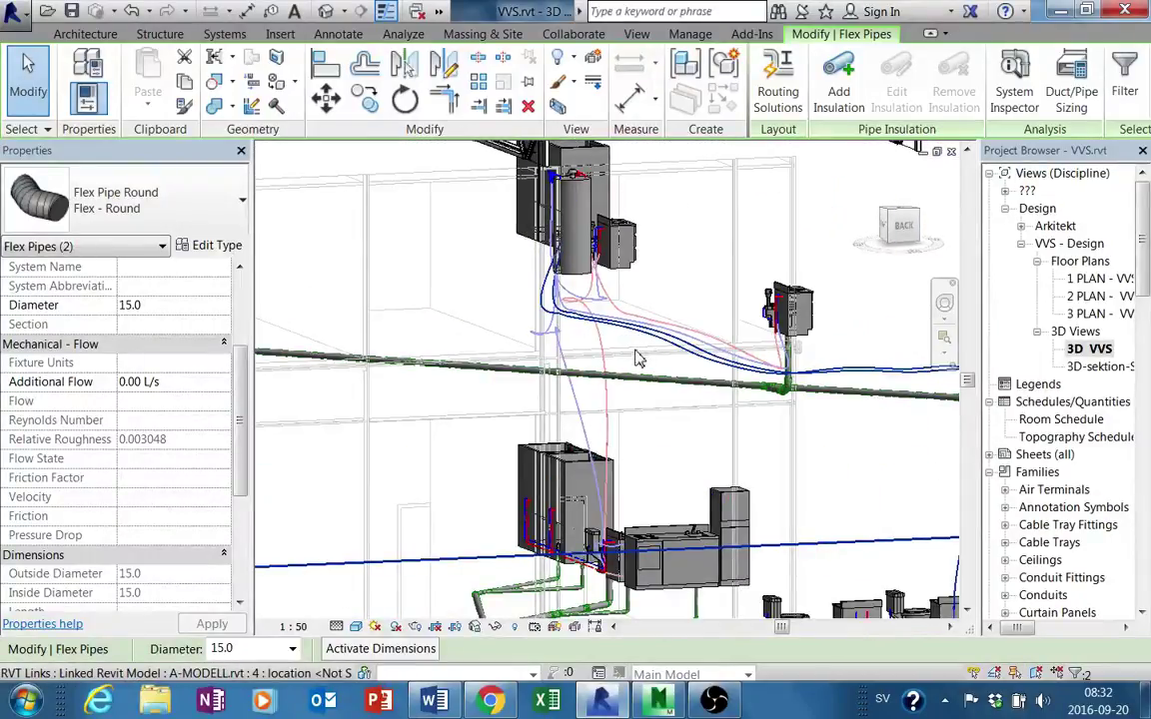
pyautogui.click(512, 372)
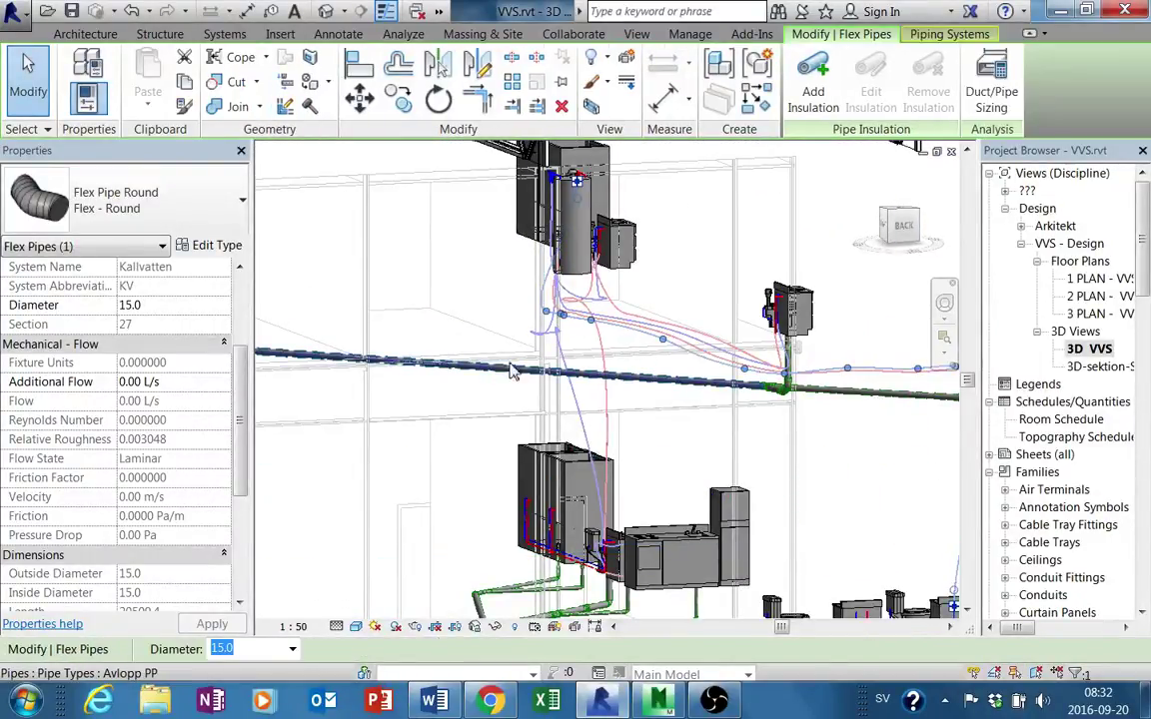
pyautogui.moveTo(236, 370); pyautogui.dragTo(241, 318)
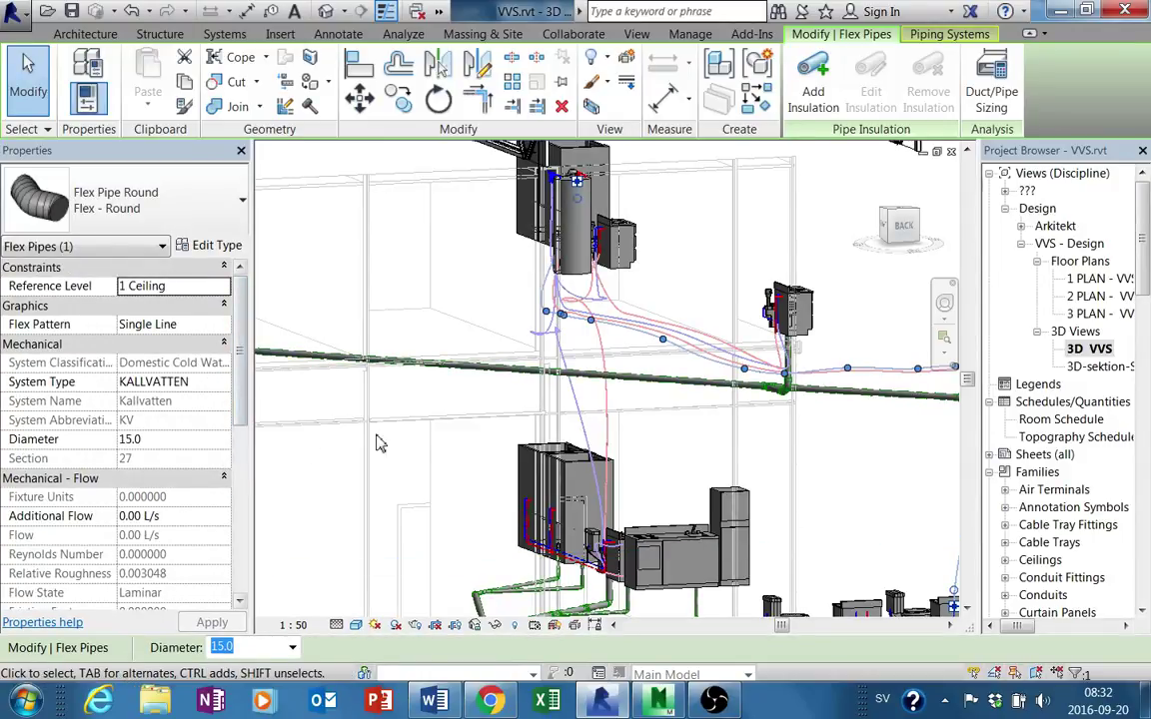
pyautogui.moveTo(643, 439)
pyautogui.keyDown('shift'); pyautogui.mouseDown(button='middle')
pyautogui.moveTo(637, 342)
pyautogui.moveTo(770, 360)
pyautogui.moveTo(746, 380)
pyautogui.moveTo(899, 360)
pyautogui.moveTo(949, 340)
pyautogui.mouseUp(button='middle'); pyautogui.keyUp('shift')
# Open 2 PLAN - VVS and zoom in along the corridor's flex pipe runs between the two rooms.
pyautogui.click(1099, 296)
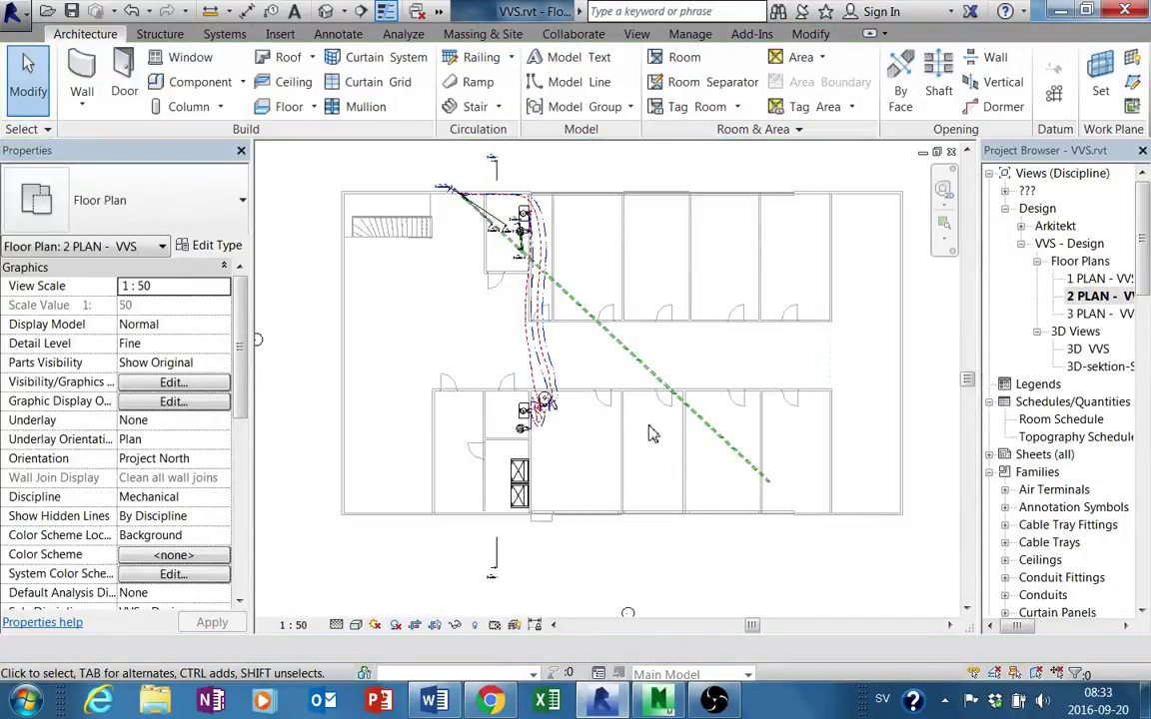
pyautogui.scroll(1, 664, 427)
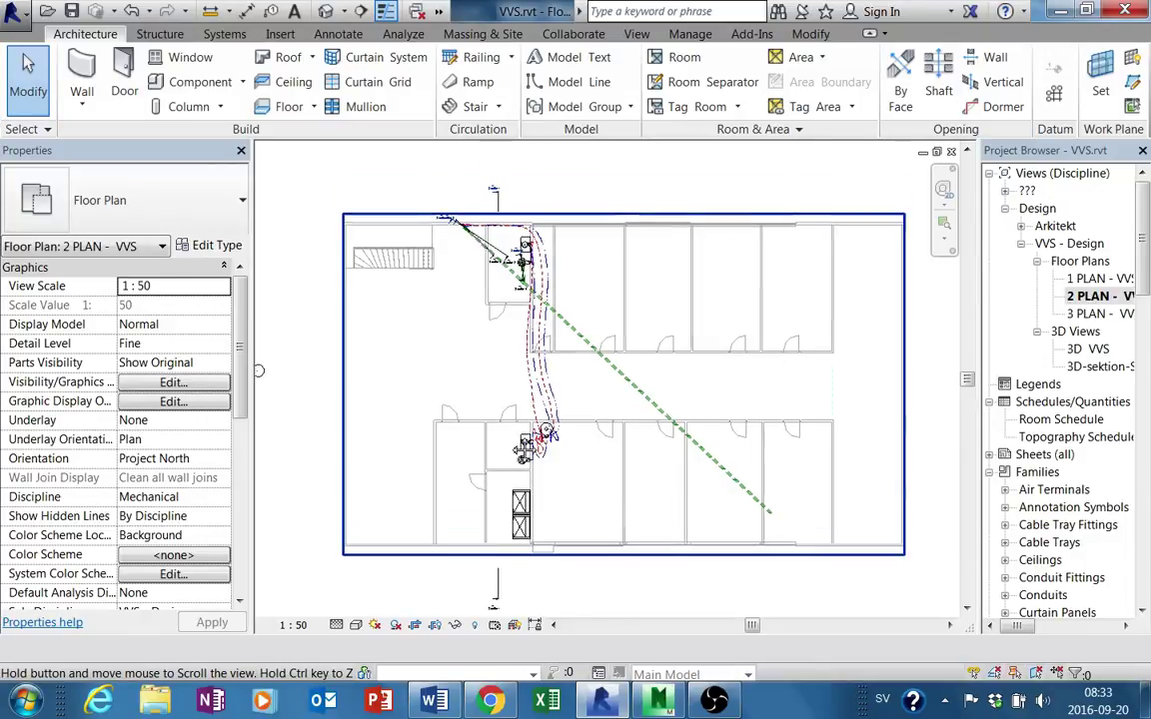
pyautogui.scroll(3, 610, 420)
pyautogui.scroll(2, 570, 418)
pyautogui.moveTo(608, 397); pyautogui.dragTo(583, 494, button='middle')
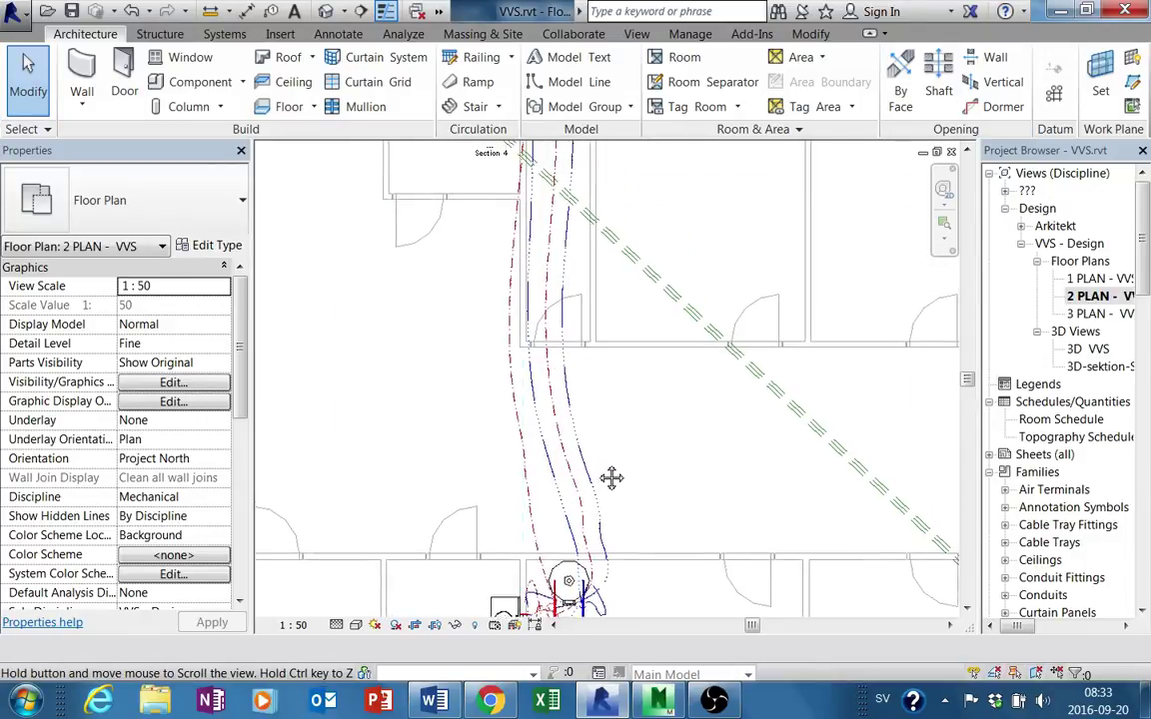
pyautogui.scroll(-2, 590, 464)
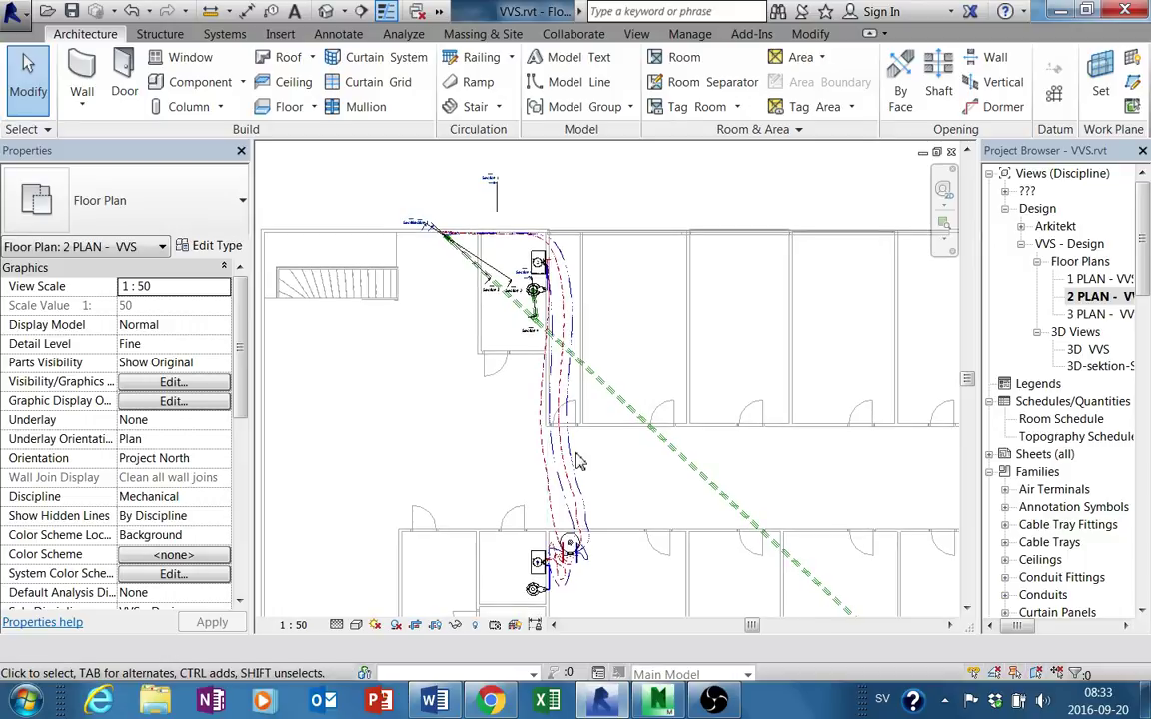
pyautogui.moveTo(608, 521)
pyautogui.mouseDown(button='middle')
pyautogui.moveTo(590, 483)
pyautogui.moveTo(561, 523)
pyautogui.mouseUp(button='middle')
pyautogui.scroll(1, 589, 483)
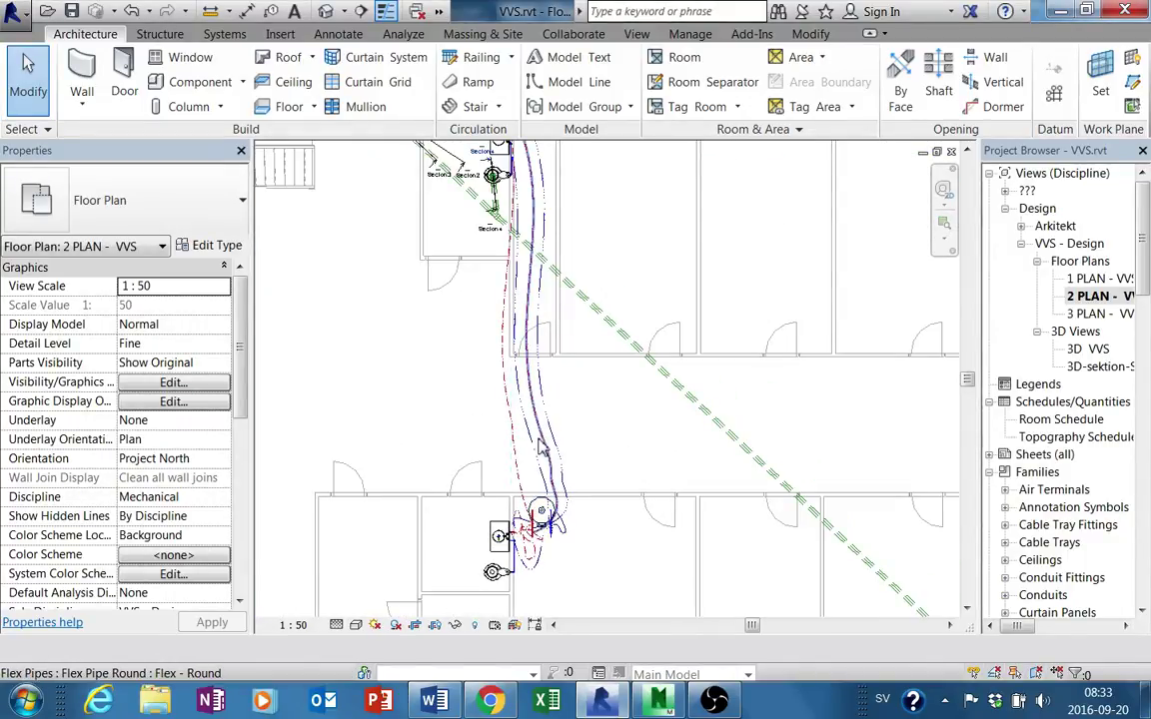
pyautogui.moveTo(547, 463)
pyautogui.mouseDown(button='middle')
pyautogui.moveTo(542, 476)
pyautogui.moveTo(571, 423)
pyautogui.mouseUp(button='middle')
pyautogui.scroll(-1, 557, 450)
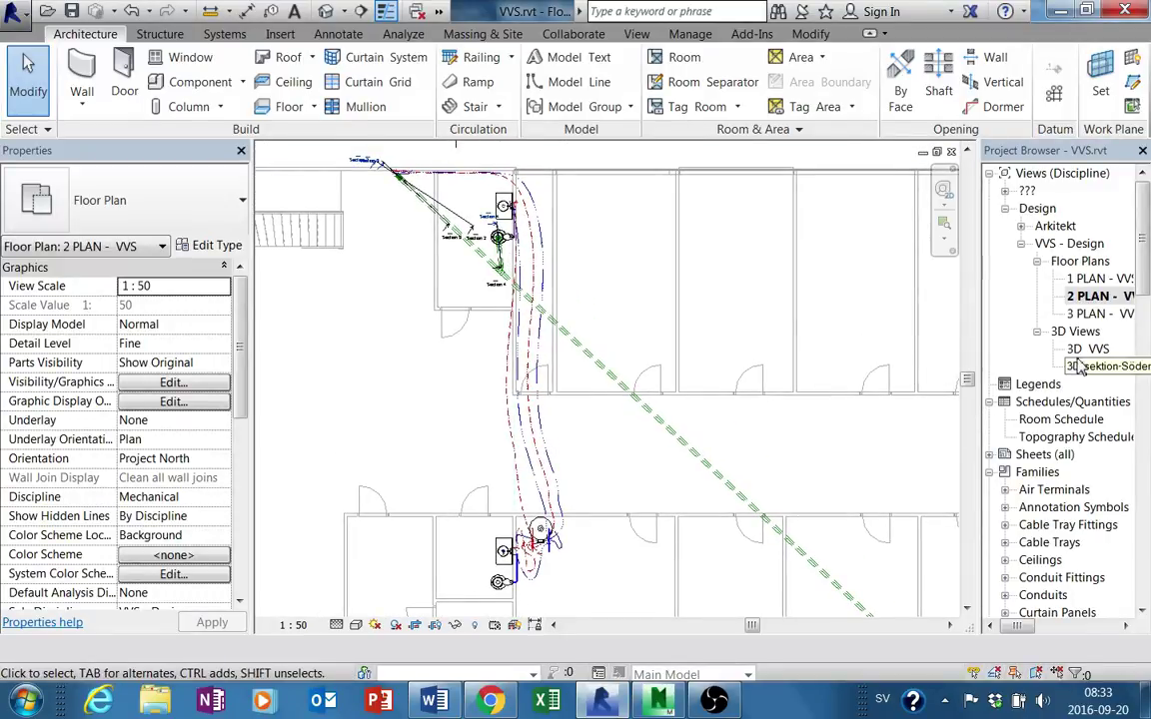
# Hide the selected corridor flex pipes in 2 PLAN - VVS using Hide in View > Elements.
pyautogui.doubleClick(1096, 280)
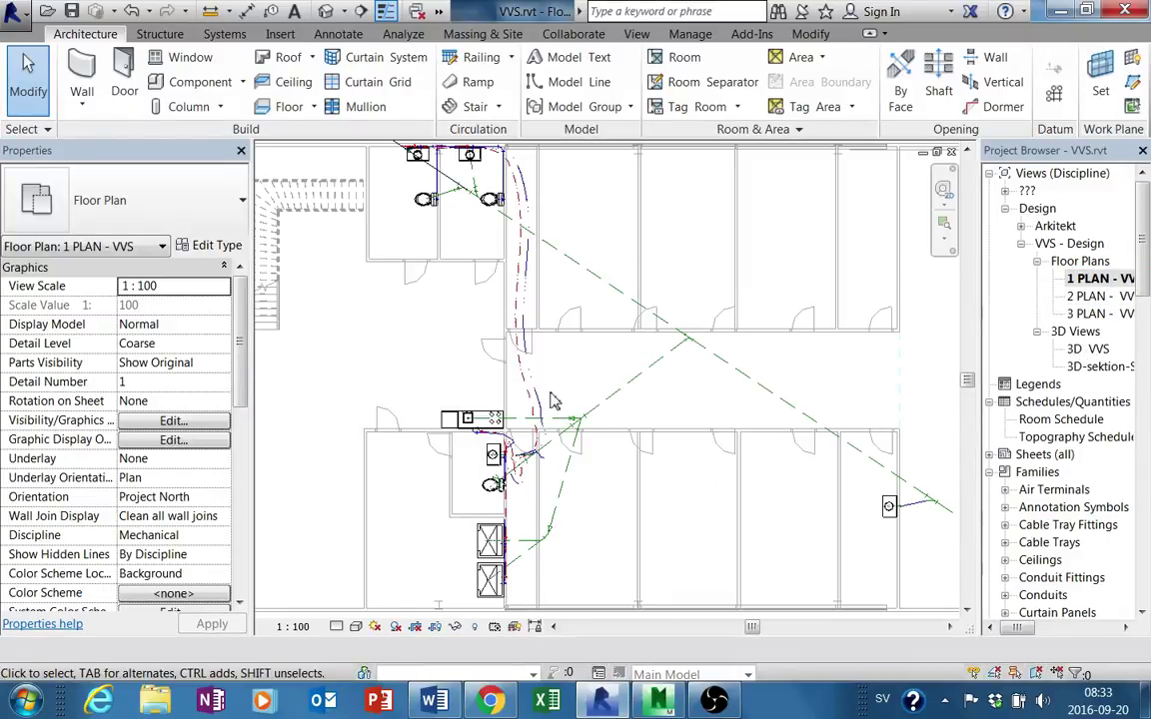
pyautogui.click(537, 388)
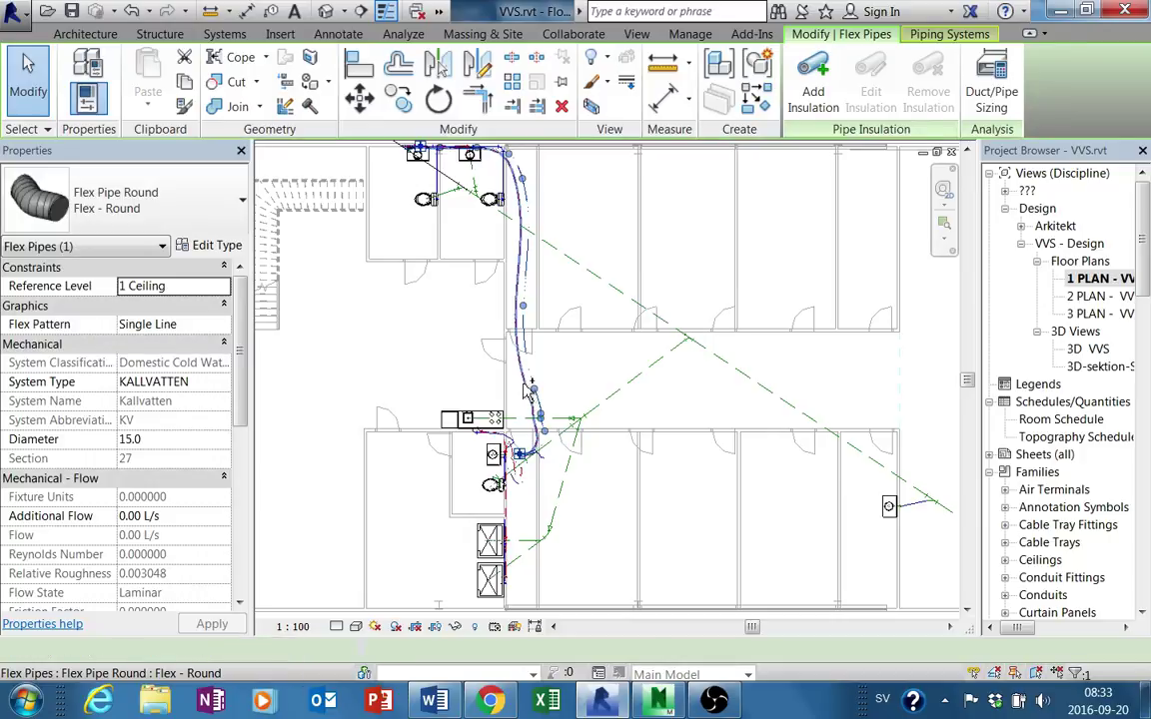
pyautogui.doubleClick(1096, 297)
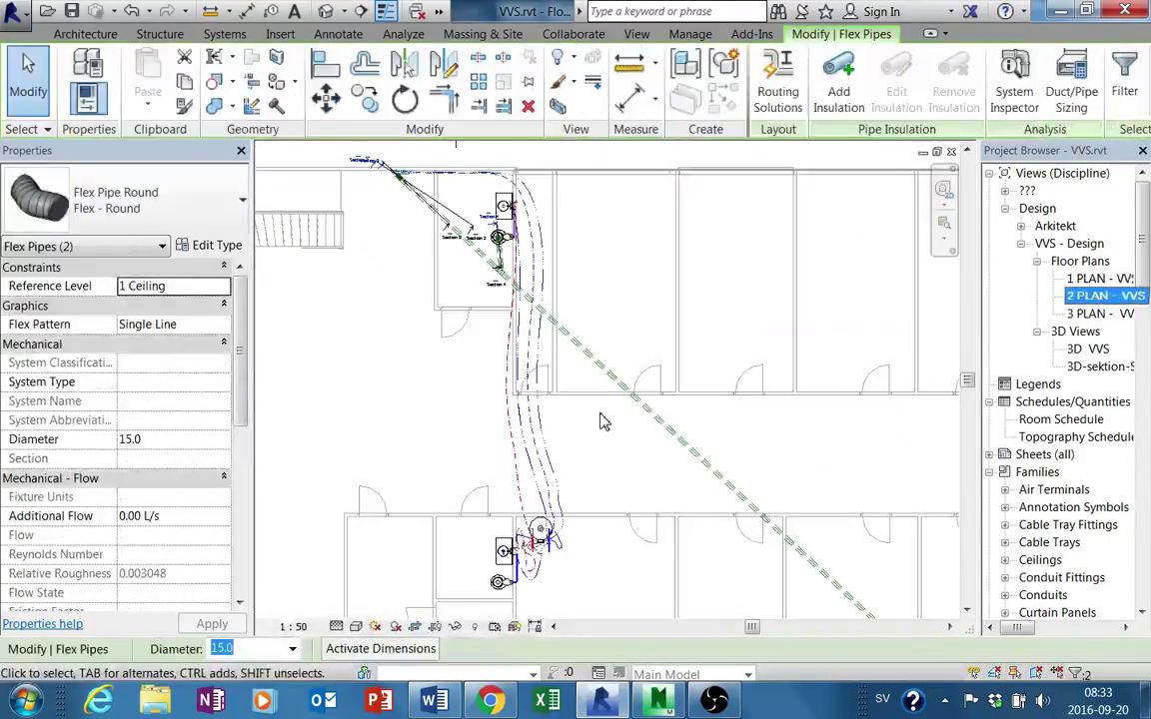
pyautogui.moveTo(605, 419); pyautogui.dragTo(605, 442, button='middle')
pyautogui.rightClick(604, 442)
pyautogui.moveTo(665, 127)
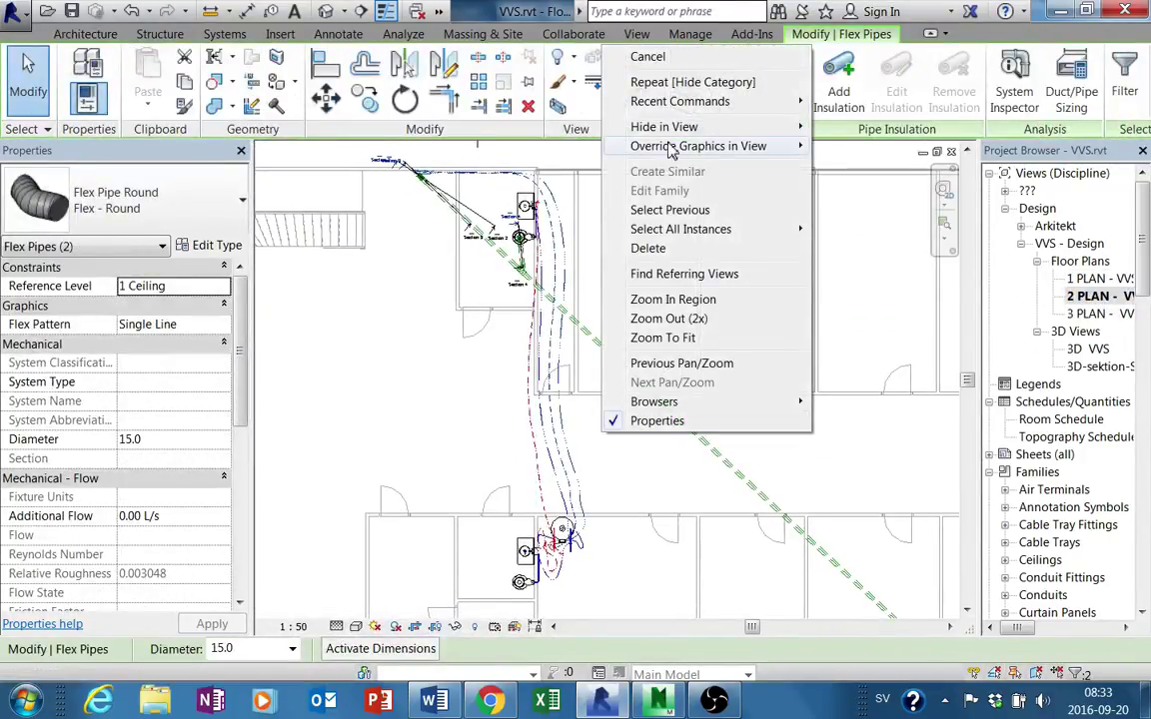
pyautogui.click(856, 129)
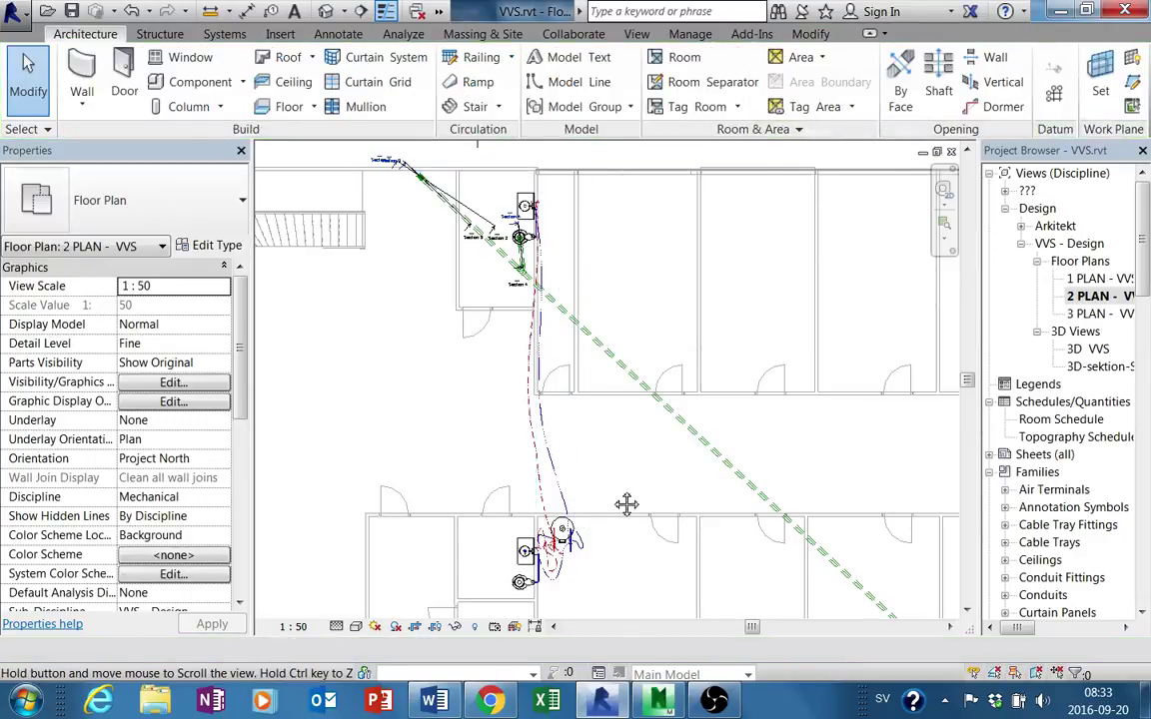
# Zoom out on 2 PLAN - VVS to show the whole floor outline.
pyautogui.moveTo(627, 501); pyautogui.dragTo(626, 462, button='middle')
pyautogui.scroll(-1, 618, 456)
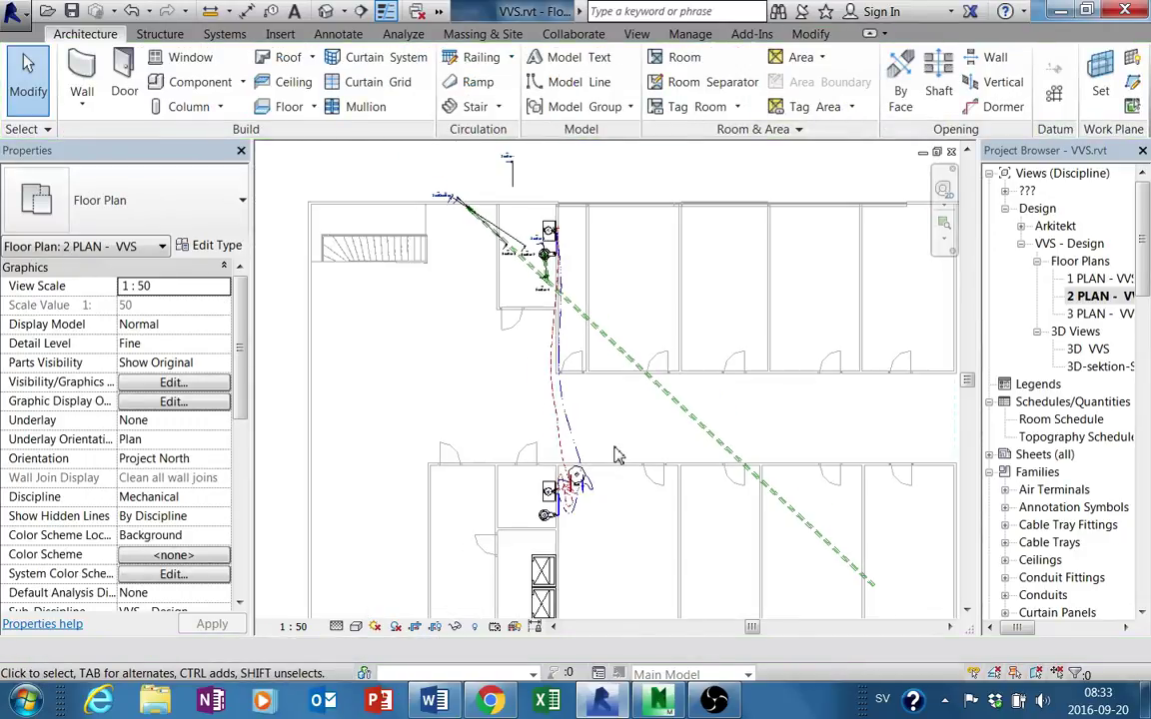
pyautogui.scroll(-1, 620, 451)
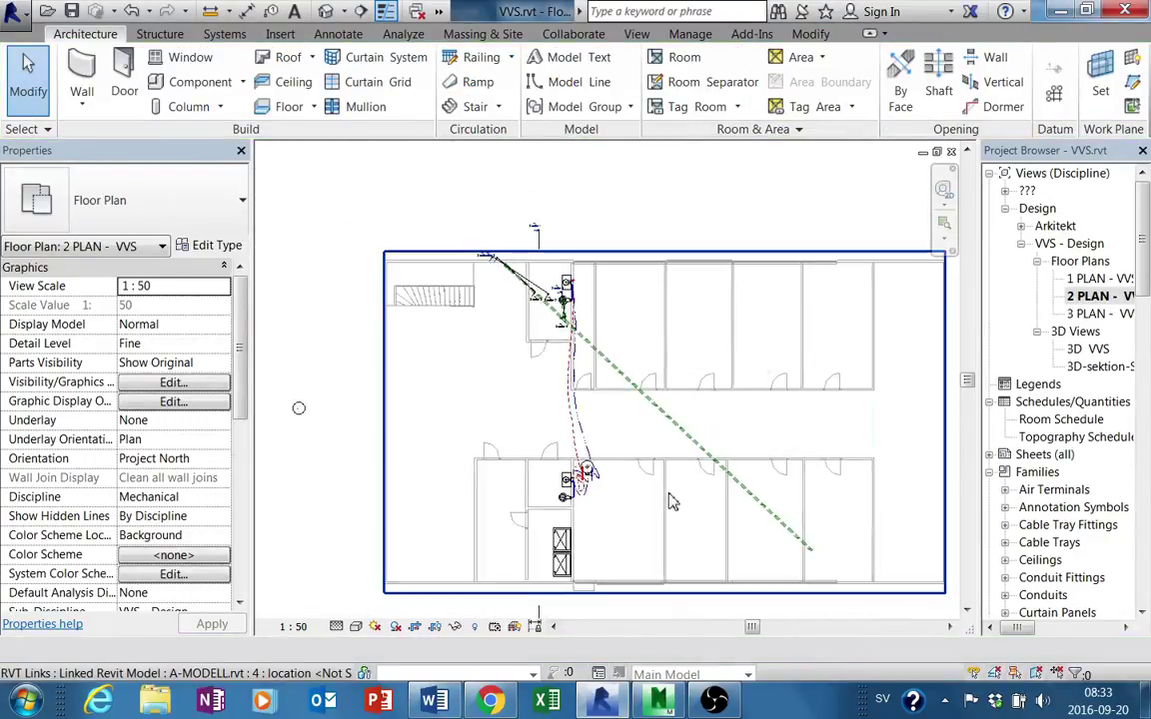
pyautogui.scroll(-1, 622, 490)
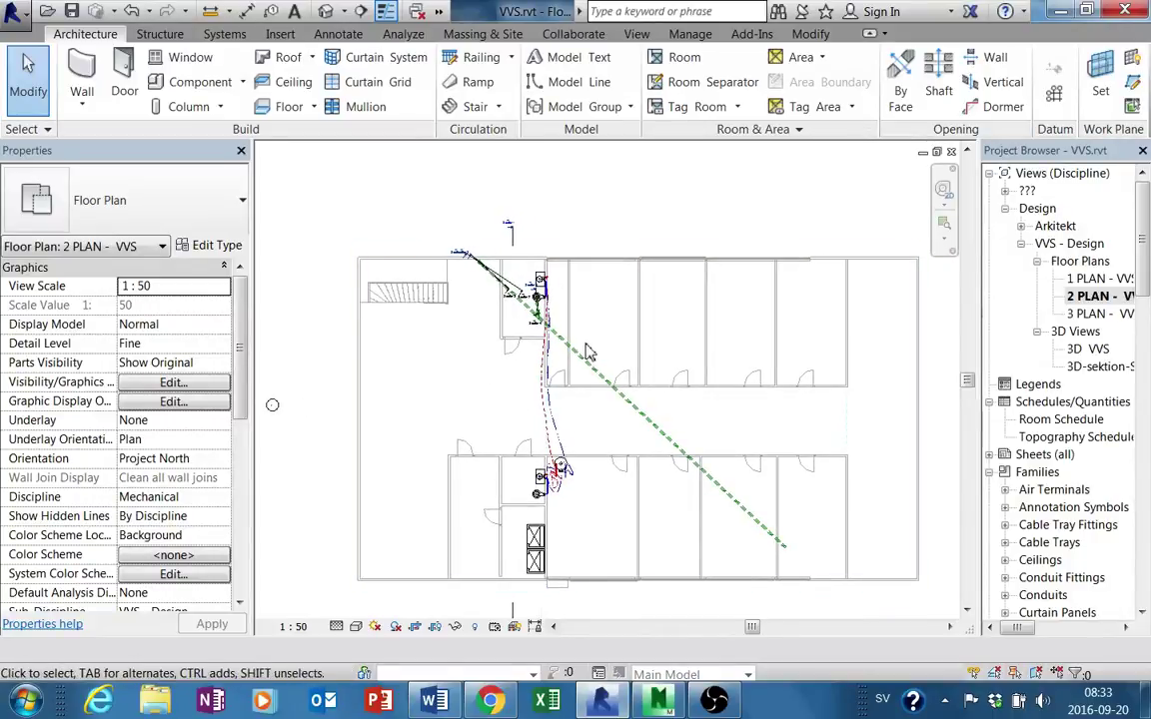
pyautogui.moveTo(585, 452); pyautogui.dragTo(535, 391, button='middle')
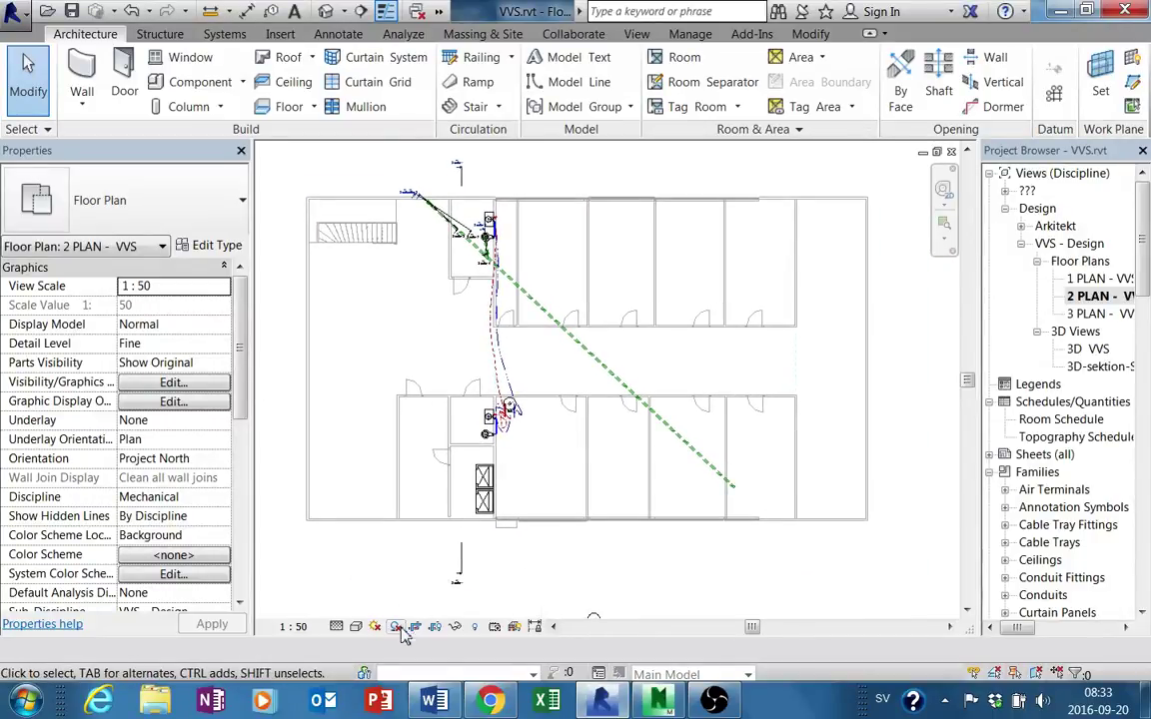
# Switch 2 PLAN - VVS to the Coarse detail level.
pyautogui.click(338, 626)
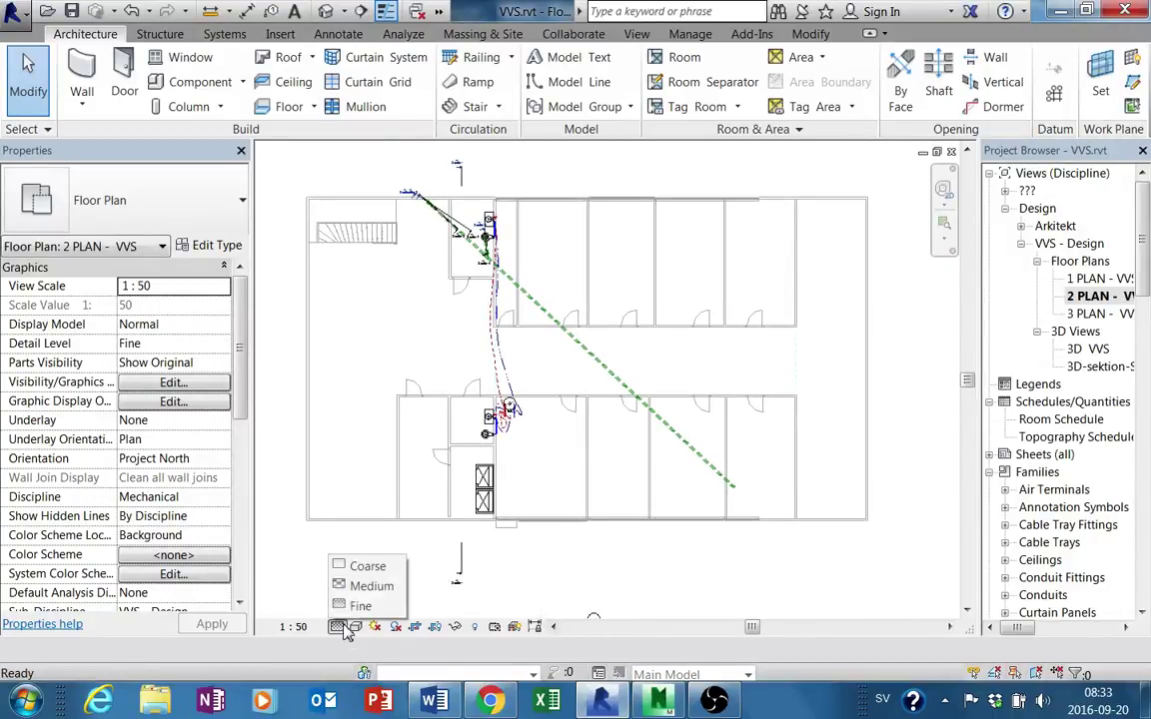
pyautogui.click(361, 572)
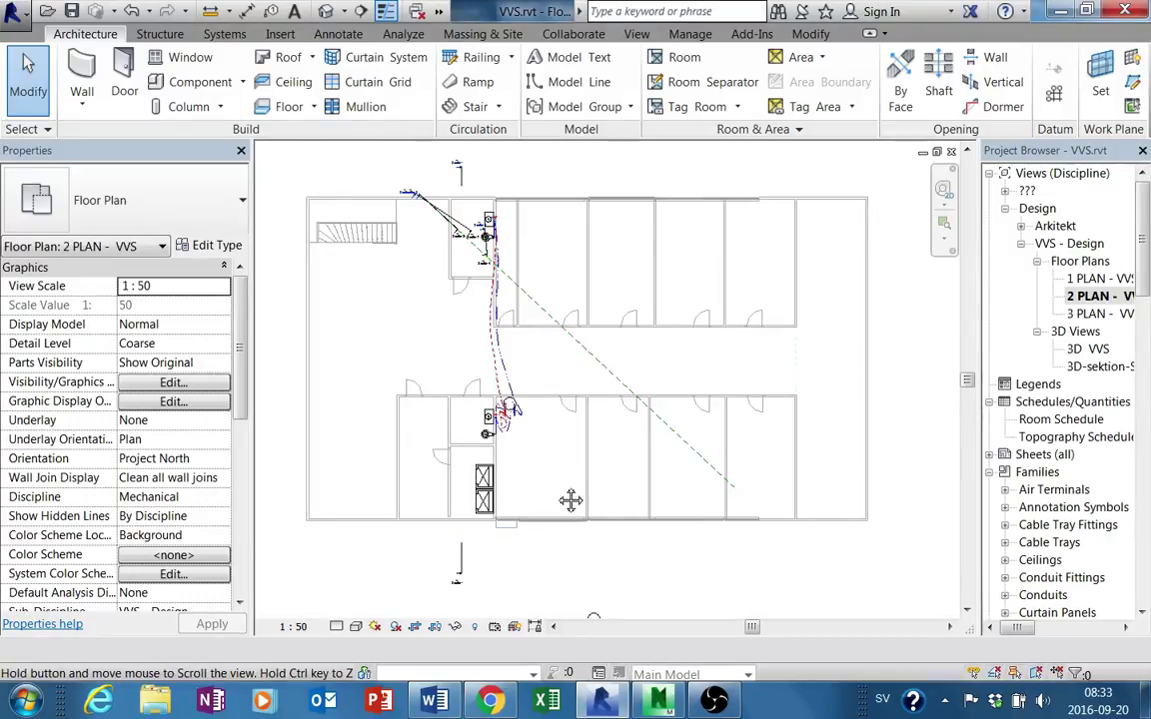
pyautogui.moveTo(569, 501); pyautogui.dragTo(585, 470, button='middle')
pyautogui.scroll(-2, 704, 515)
pyautogui.scroll(-1, 673, 585)
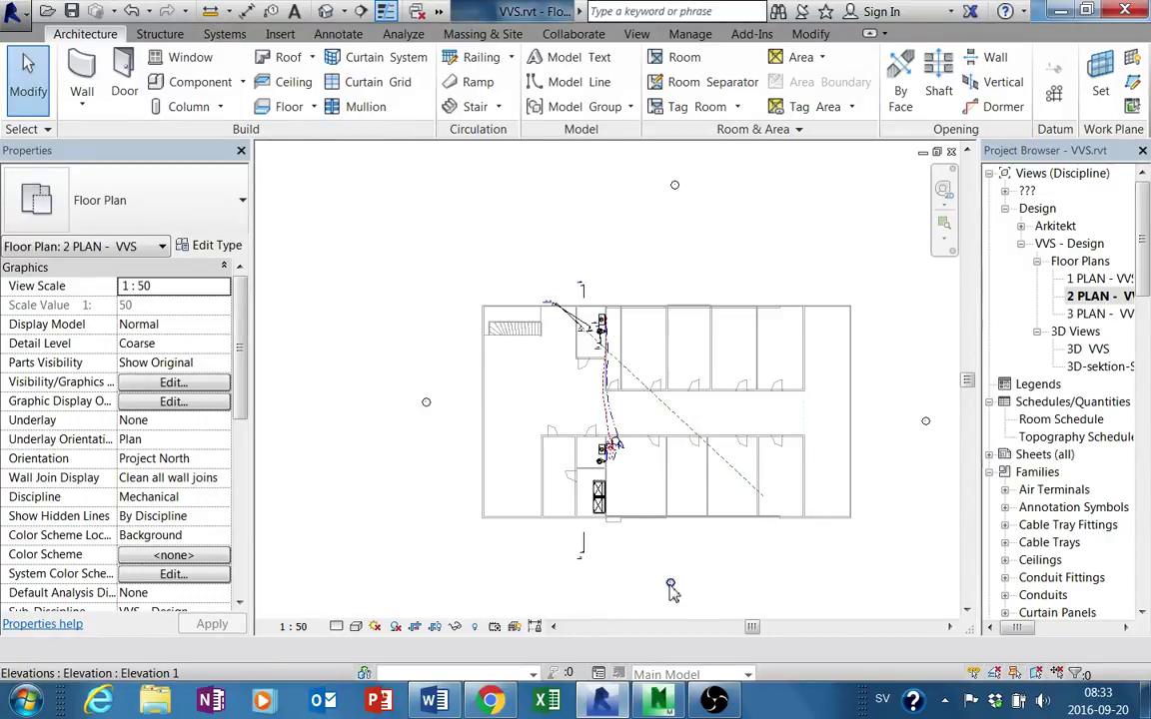
# Check the right-click actions for the elevation marker below the plan, then dismiss them.
pyautogui.click(666, 585)
pyautogui.rightClick(666, 584)
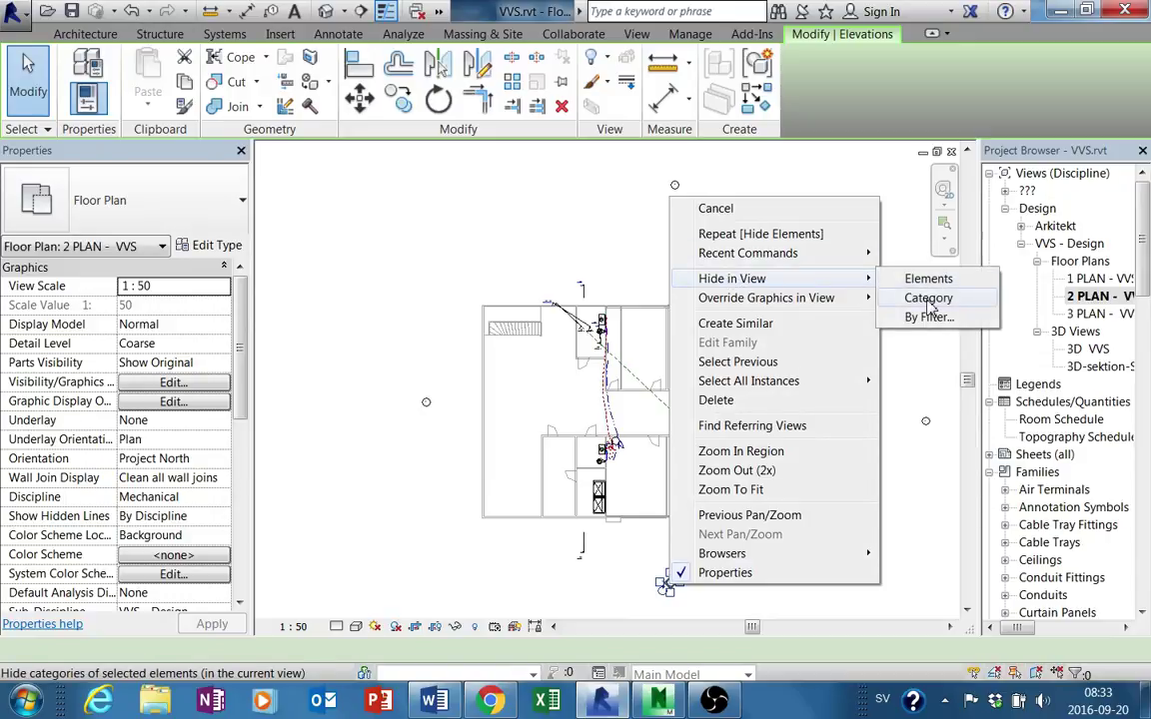
pyautogui.click(1149, 285)
pyautogui.moveTo(1149, 285)
pyautogui.mouseDown()
pyautogui.moveTo(1149, 554)
pyautogui.moveTo(1144, 275)
pyautogui.mouseUp()
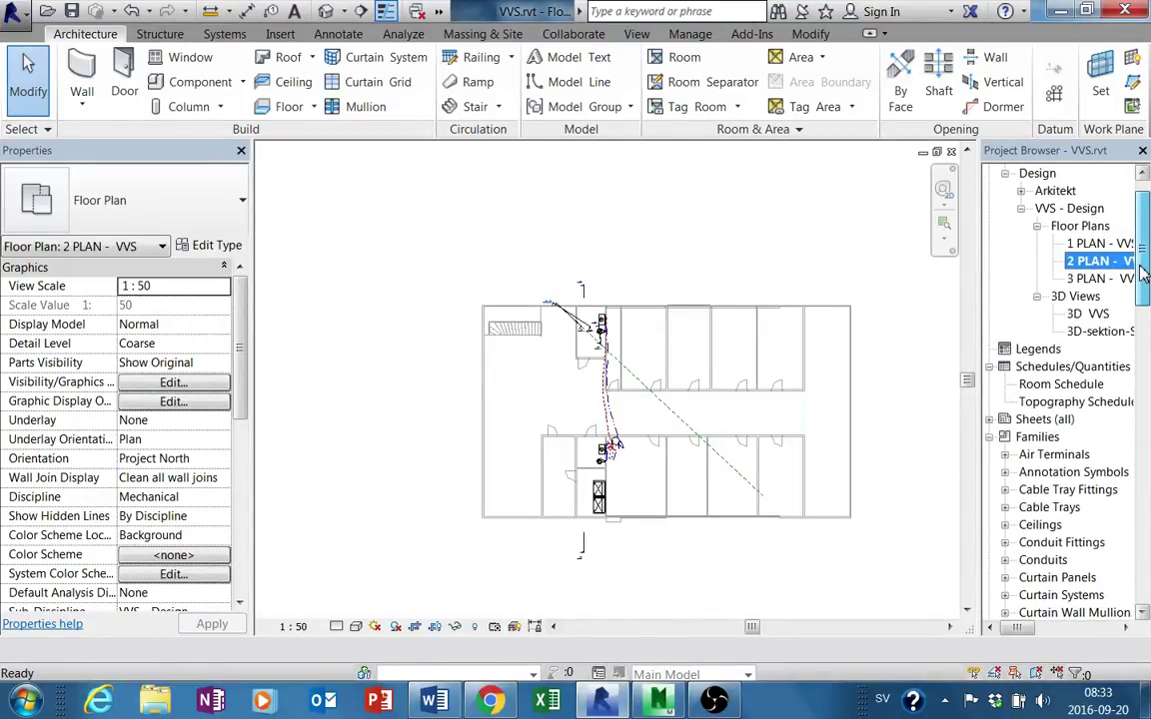
# Create a new sheet with the A3 Landscape titleblock and place 2 PLAN - VVS on it.
pyautogui.click(1044, 419)
pyautogui.rightClick(1044, 419)
pyautogui.click(1059, 429)
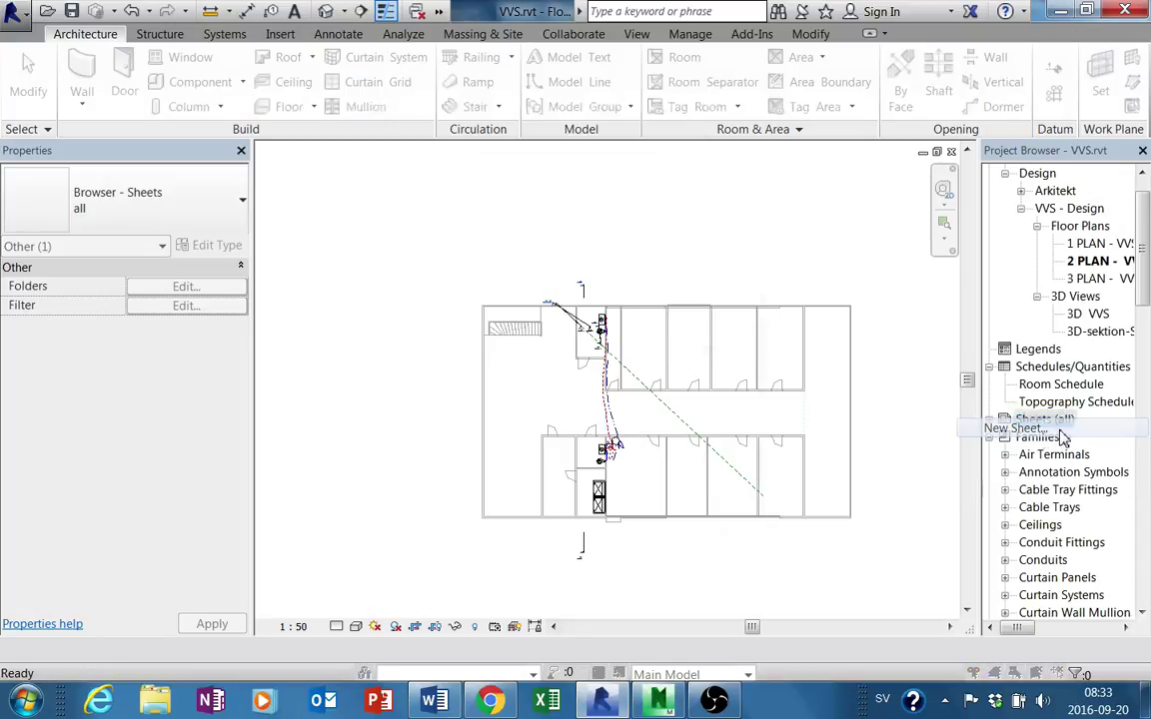
pyautogui.click(545, 247)
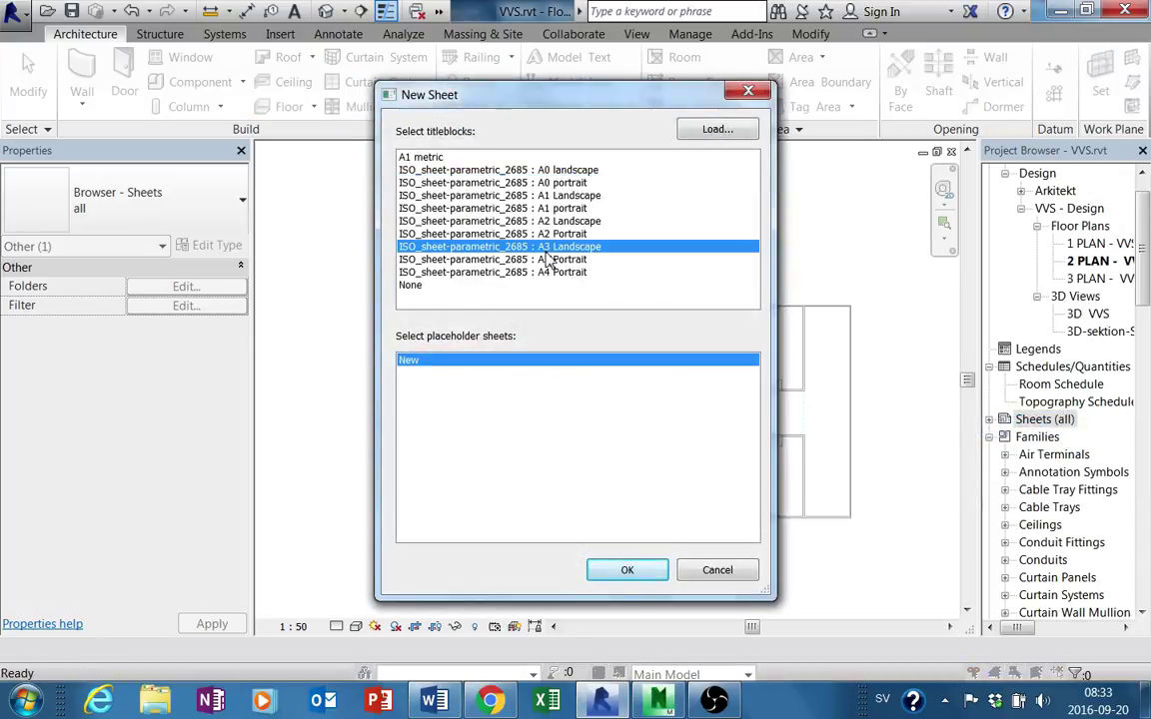
pyautogui.click(628, 569)
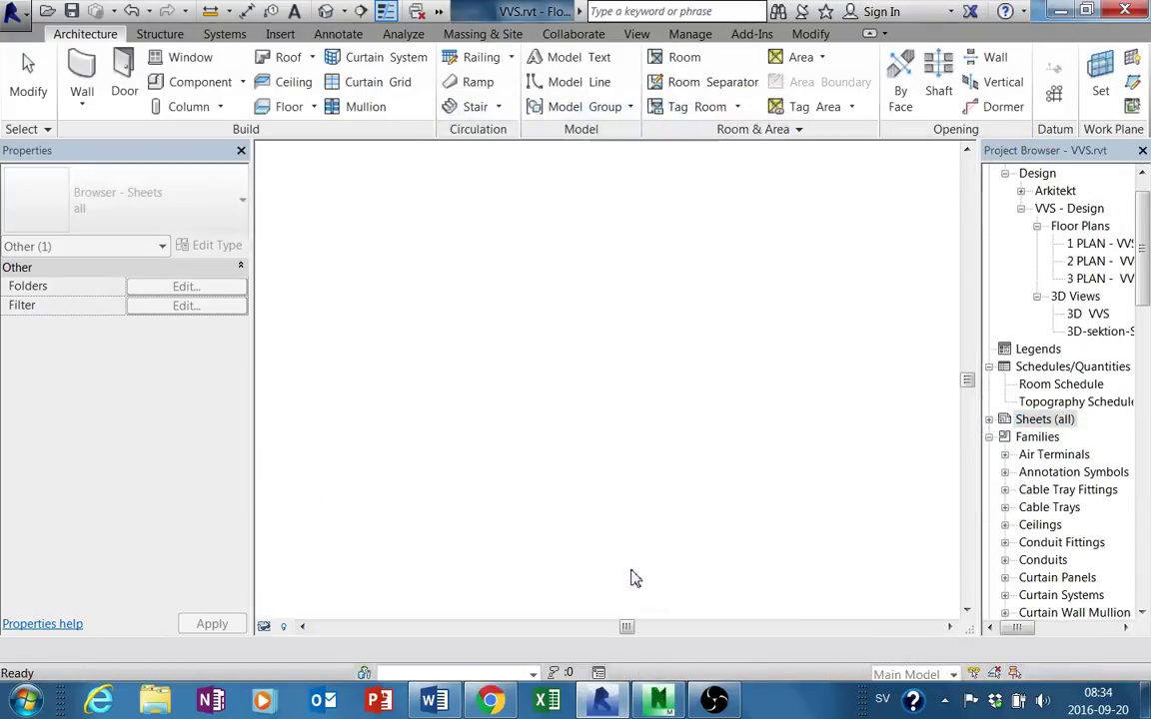
pyautogui.click(1099, 261)
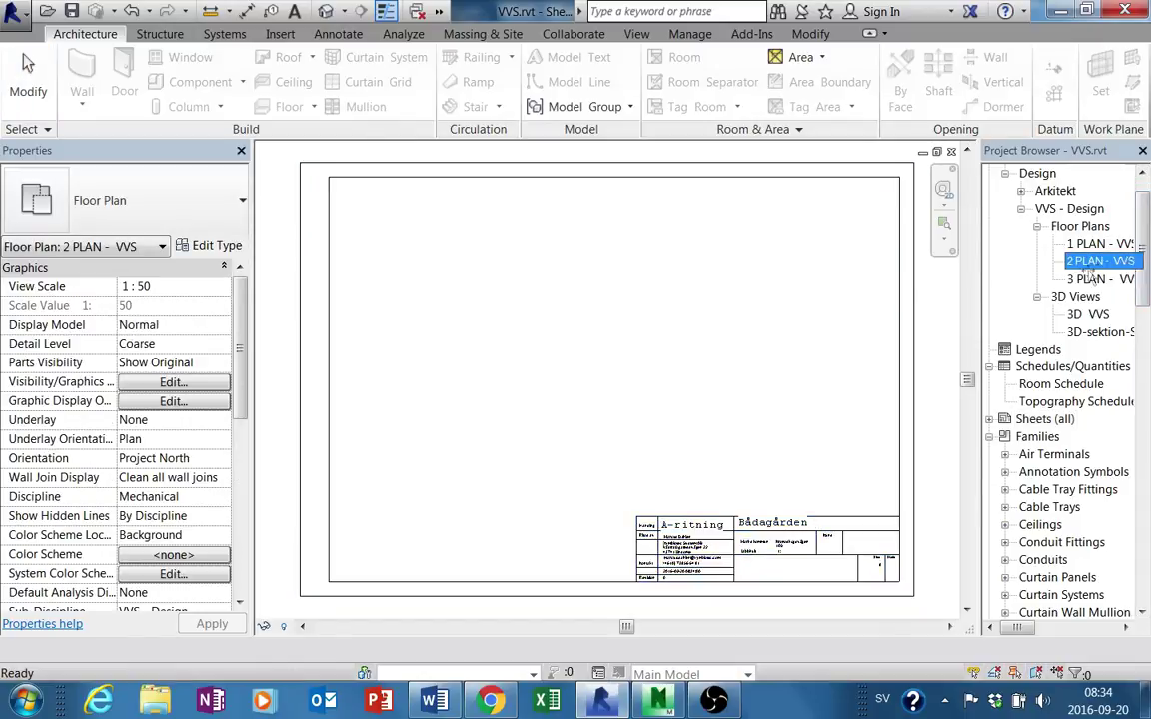
pyautogui.click(628, 323)
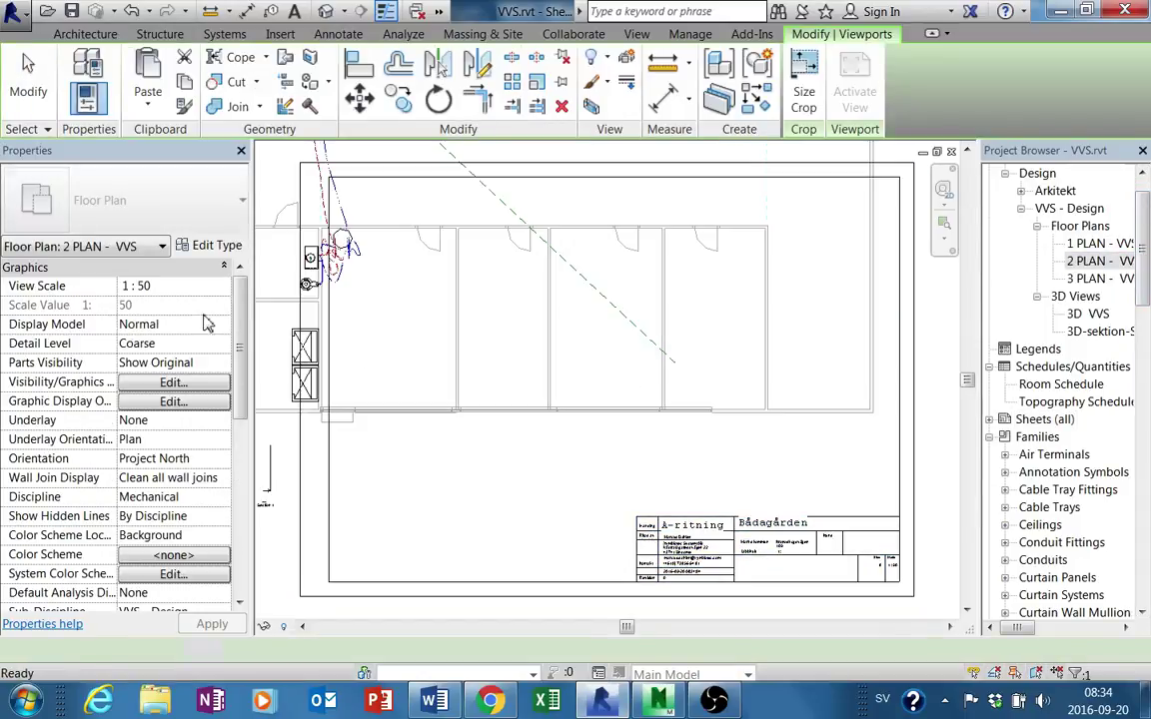
# Set the 2 PLAN - VVS viewport scale to 1:100 and move it inside the title block.
pyautogui.click(225, 288)
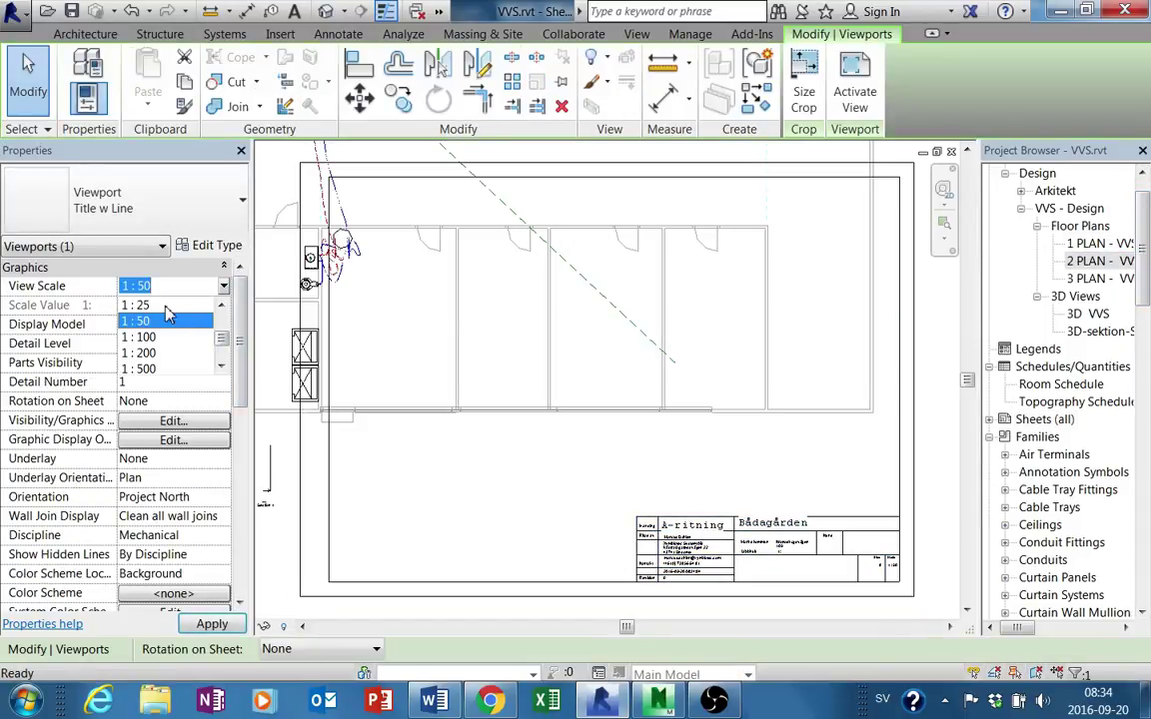
pyautogui.click(137, 337)
pyautogui.scroll(-3, 598, 329)
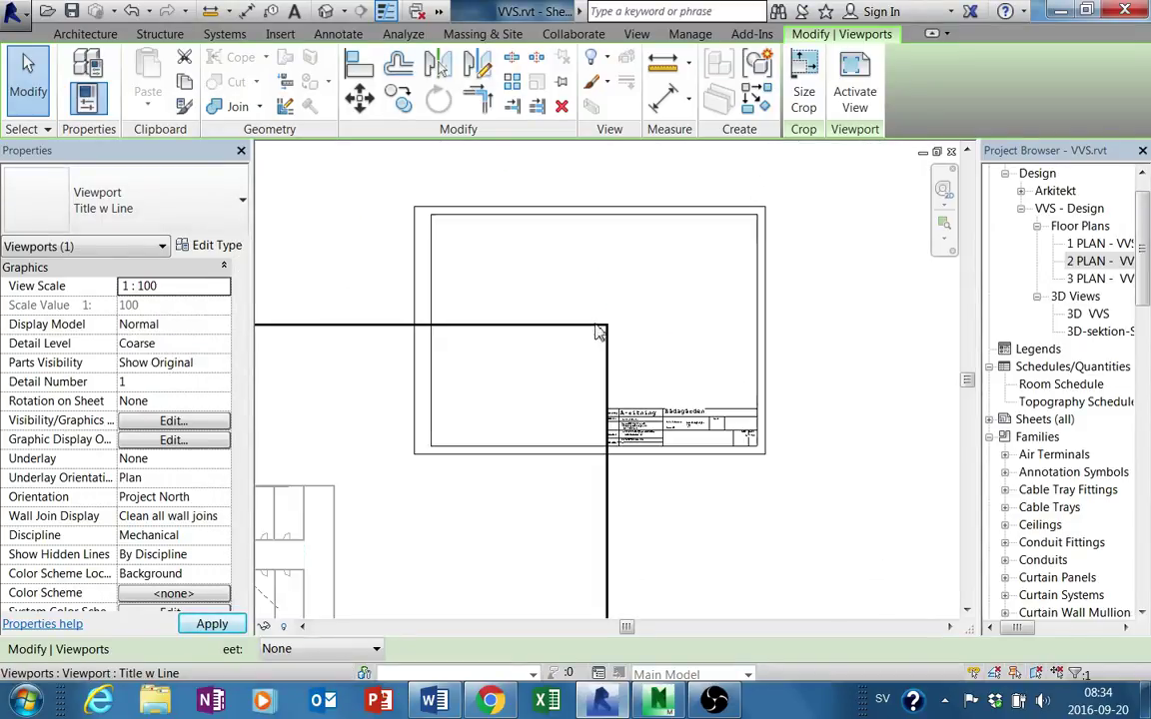
pyautogui.scroll(-2, 479, 455)
pyautogui.moveTo(480, 455); pyautogui.dragTo(607, 360)
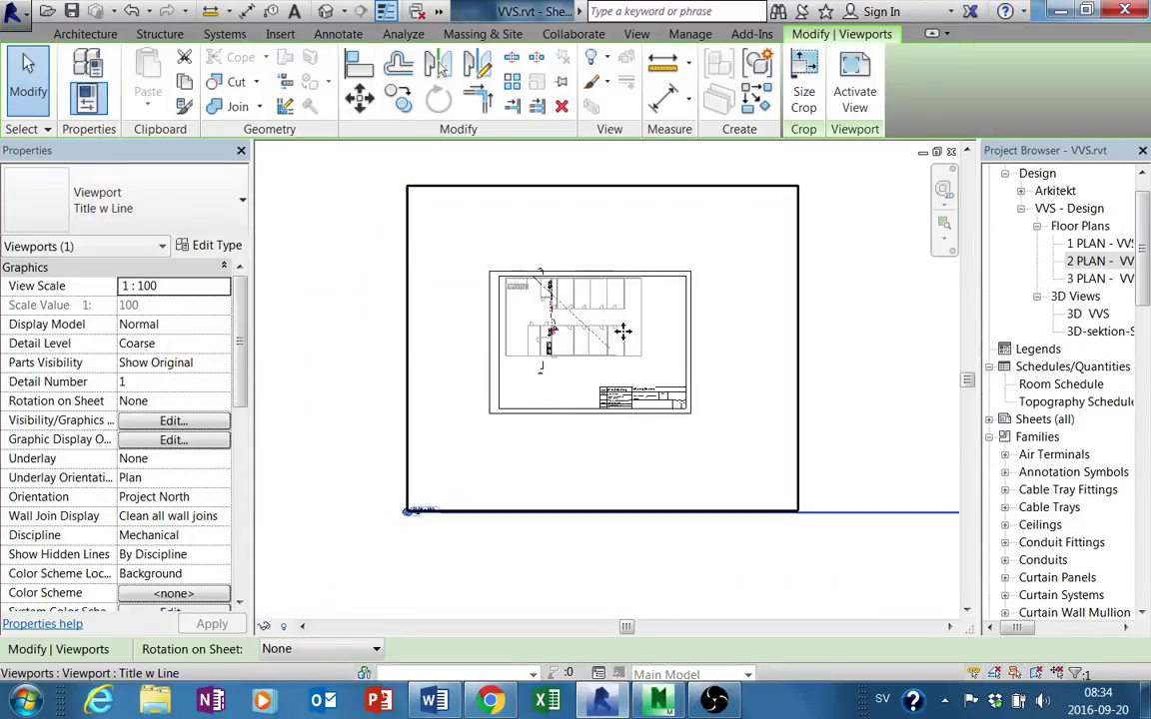
pyautogui.click(865, 401)
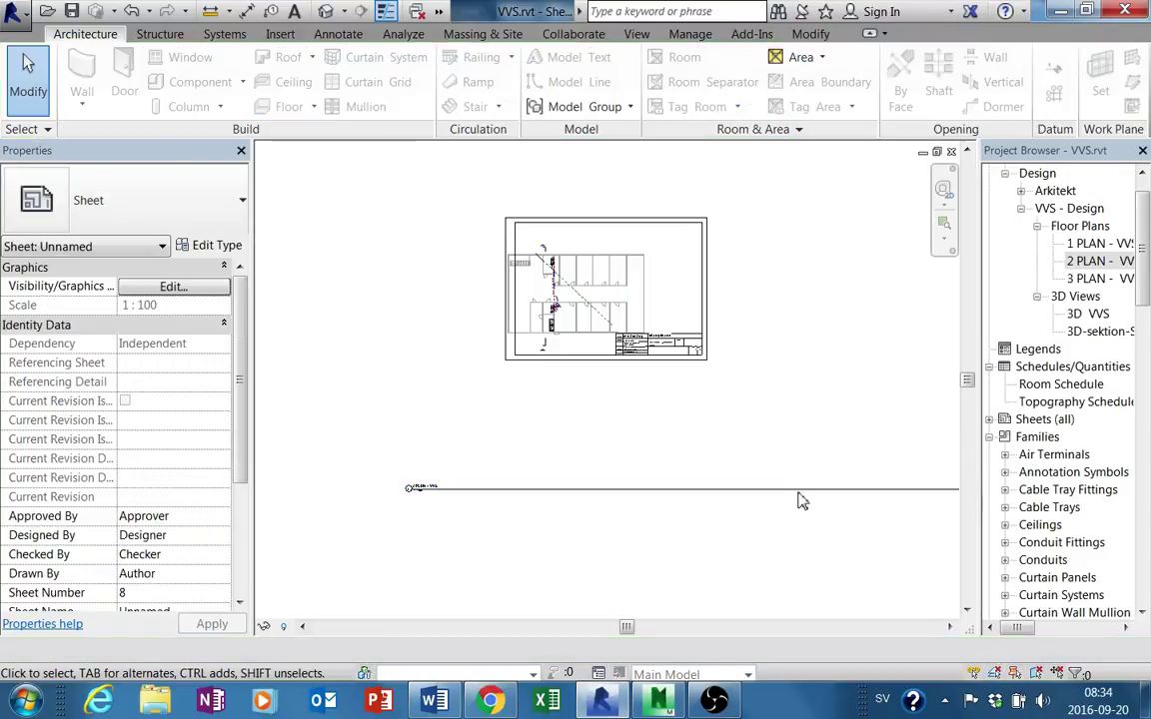
# Move the viewport title line up near the title block and shorten it.
pyautogui.moveTo(699, 489); pyautogui.dragTo(816, 352)
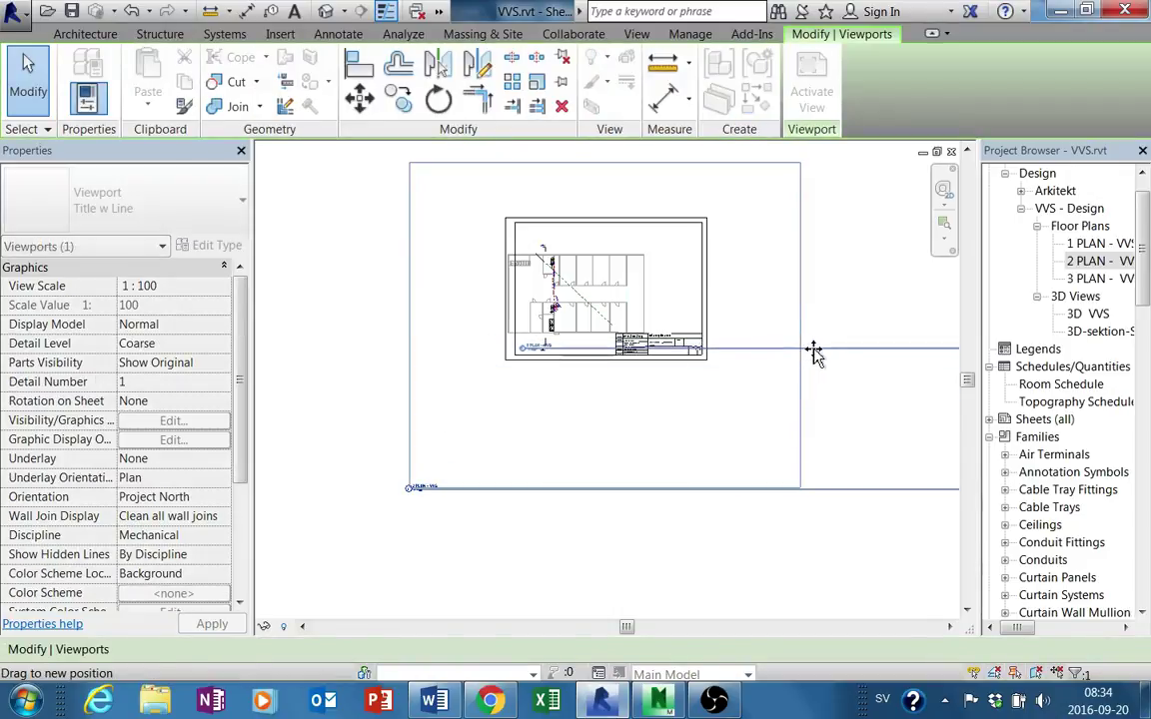
pyautogui.scroll(-2, 741, 398)
pyautogui.scroll(-1, 689, 391)
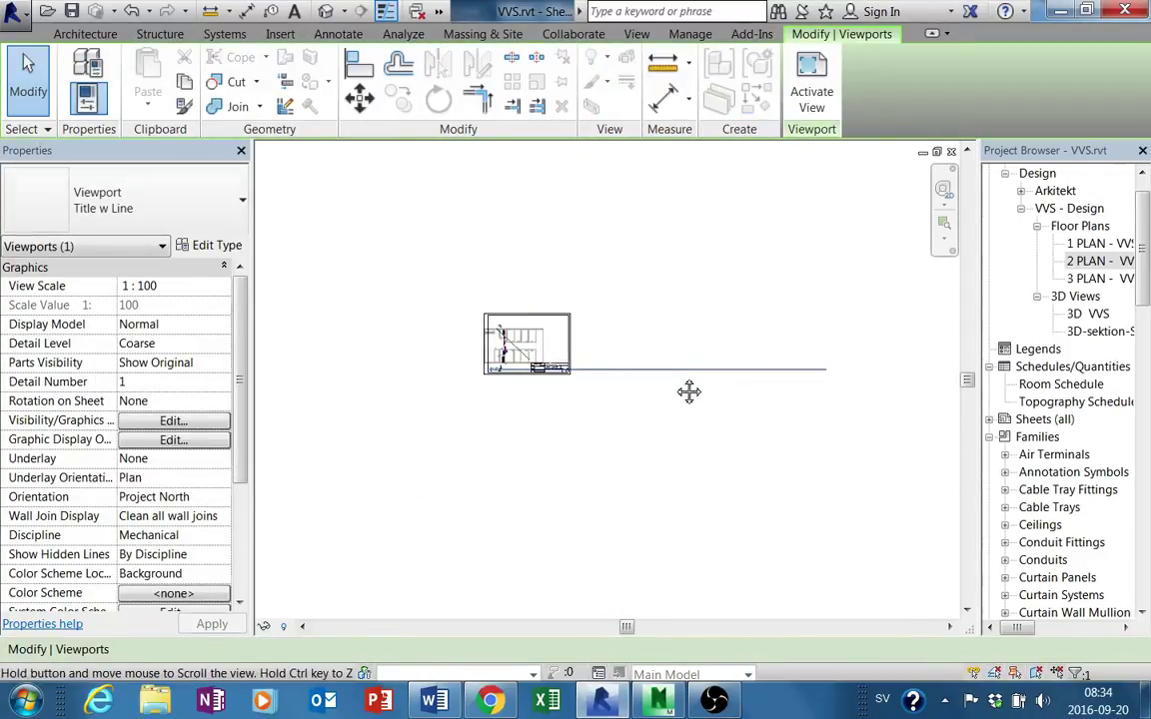
pyautogui.moveTo(812, 368); pyautogui.dragTo(509, 368)
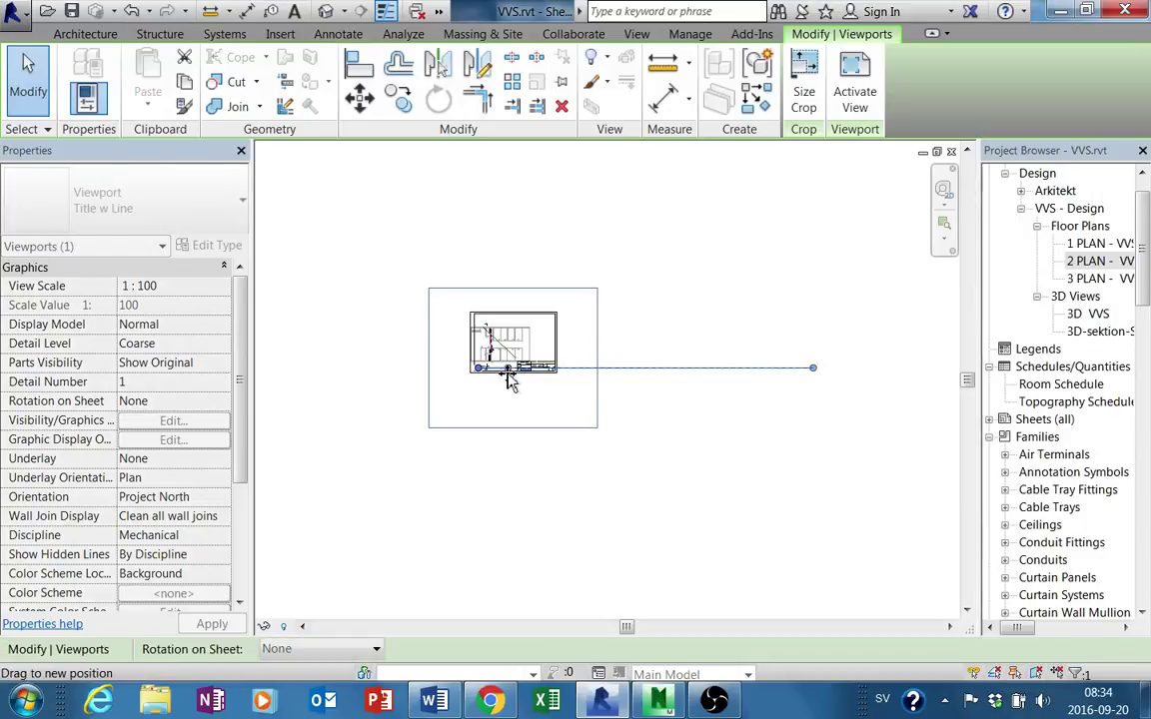
pyautogui.scroll(3, 510, 360)
pyautogui.click(759, 380)
pyautogui.scroll(2, 520, 335)
pyautogui.click(519, 301)
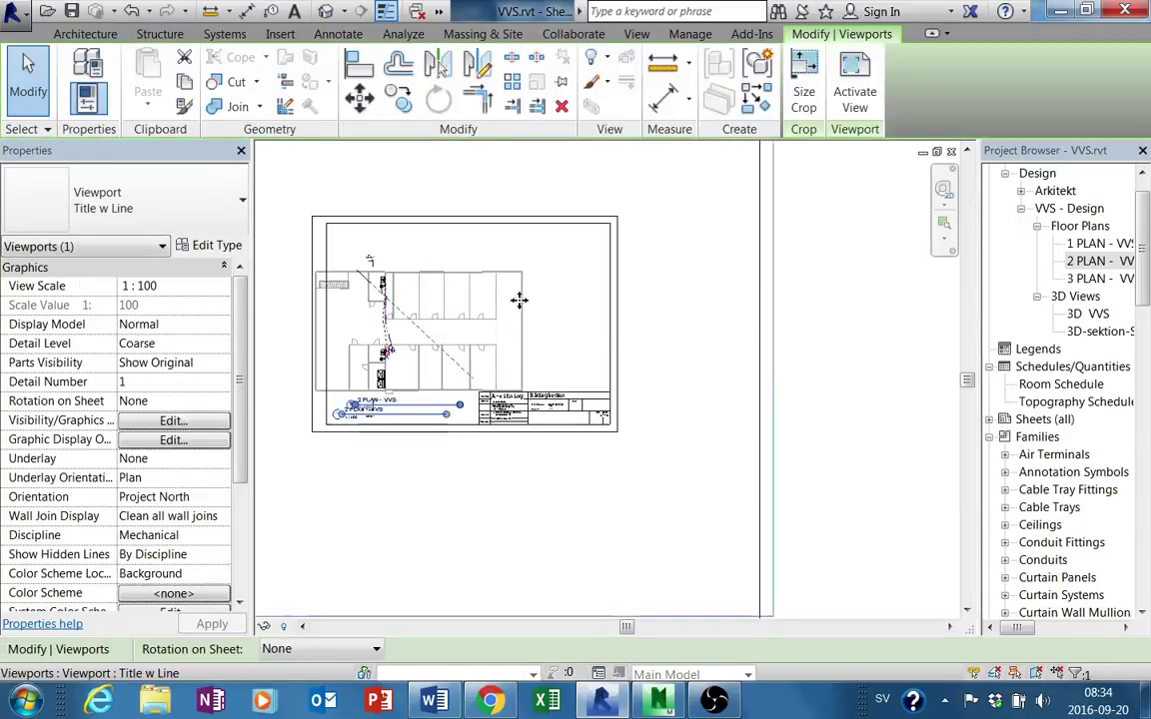
pyautogui.press('Escape')
# Nudge the 2 PLAN - VVS title slightly lower, then bring up Print with Ctrl+P.
pyautogui.scroll(1, 599, 379)
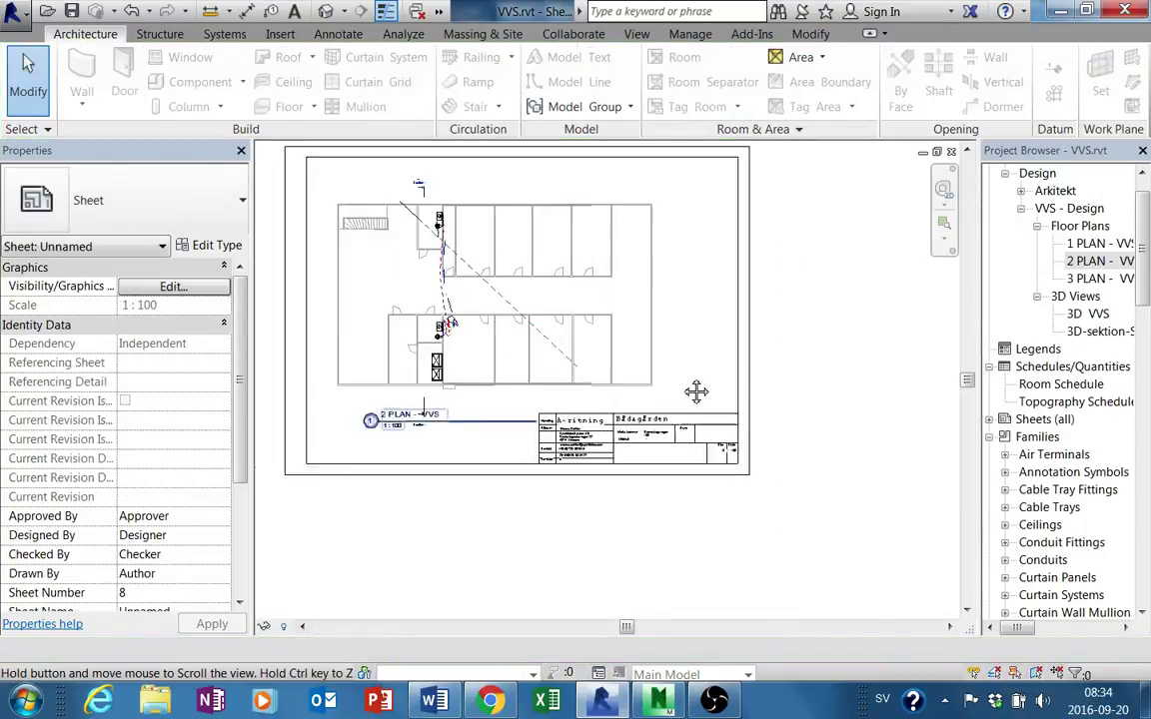
pyautogui.moveTo(693, 390); pyautogui.dragTo(569, 470, button='middle')
pyautogui.scroll(2, 569, 471)
pyautogui.scroll(2, 468, 446)
pyautogui.moveTo(565, 534); pyautogui.dragTo(624, 473, button='middle')
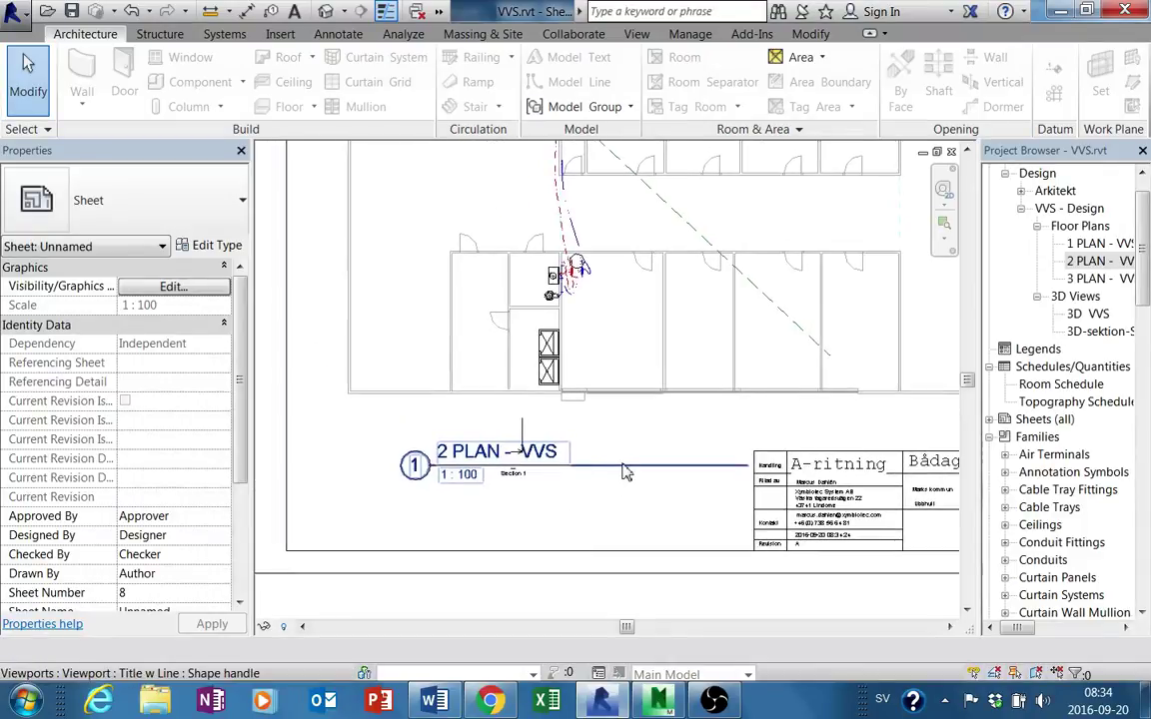
pyautogui.scroll(-2, 624, 461)
pyautogui.moveTo(630, 599); pyautogui.dragTo(657, 528, button='middle')
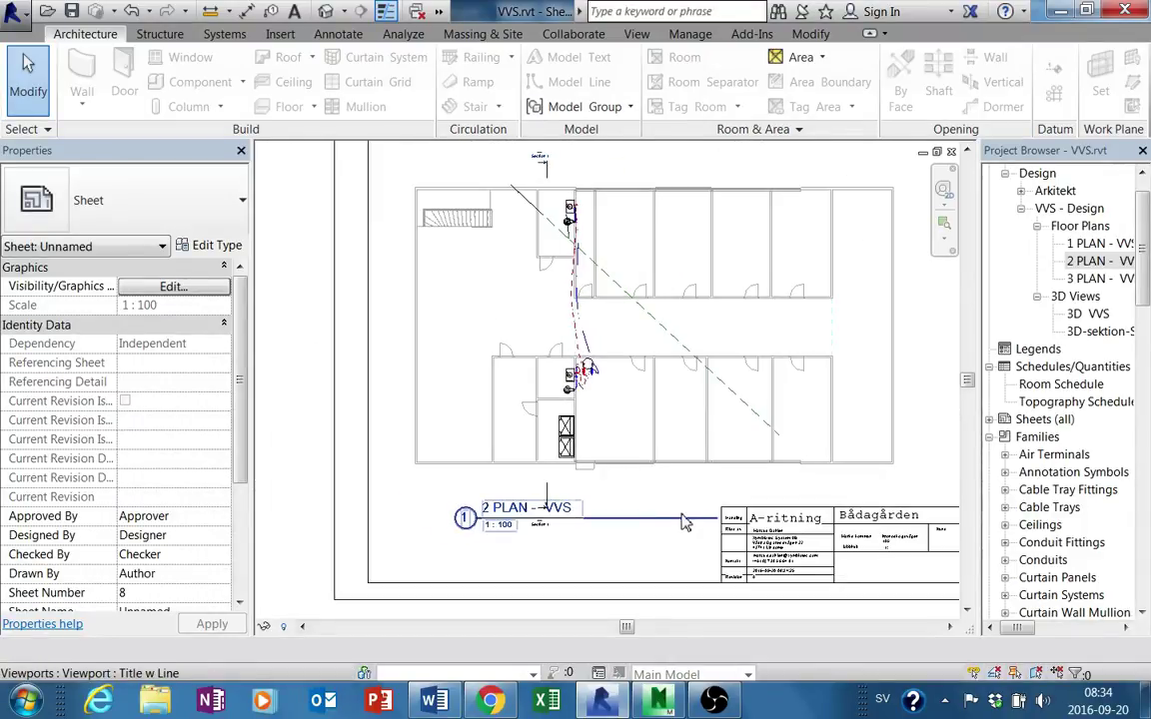
pyautogui.scroll(-2, 684, 522)
pyautogui.moveTo(711, 458); pyautogui.dragTo(745, 480, button='middle')
pyautogui.scroll(3, 647, 518)
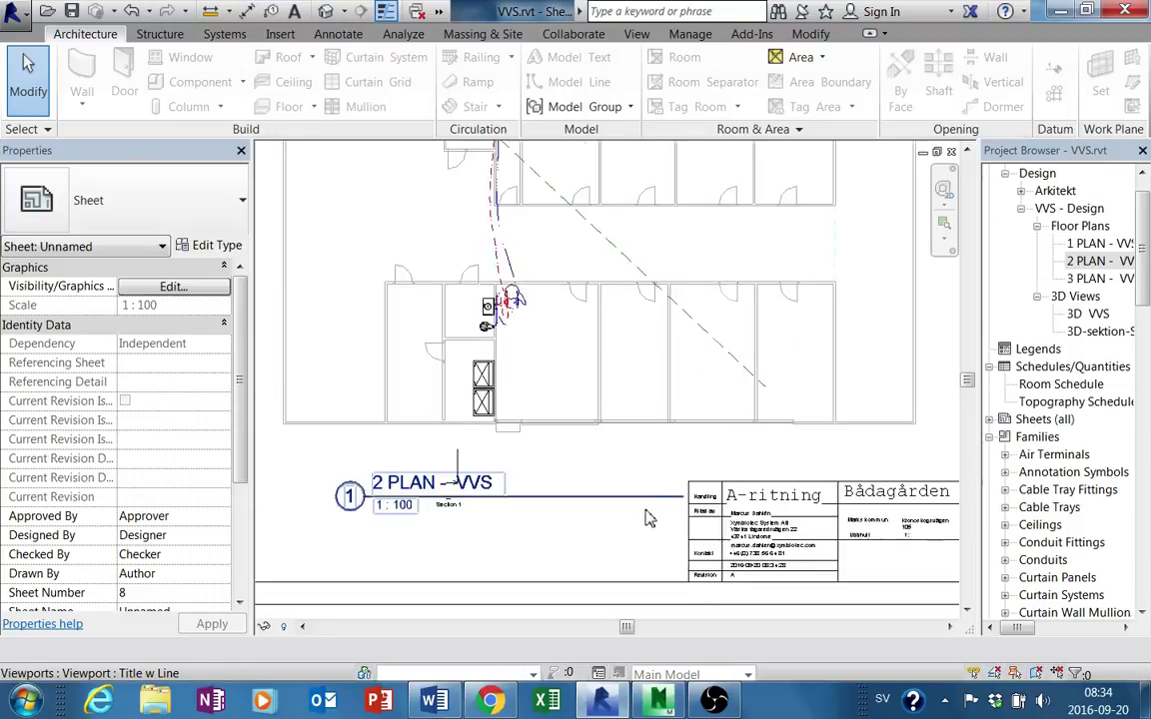
pyautogui.scroll(1, 644, 517)
pyautogui.click(640, 501)
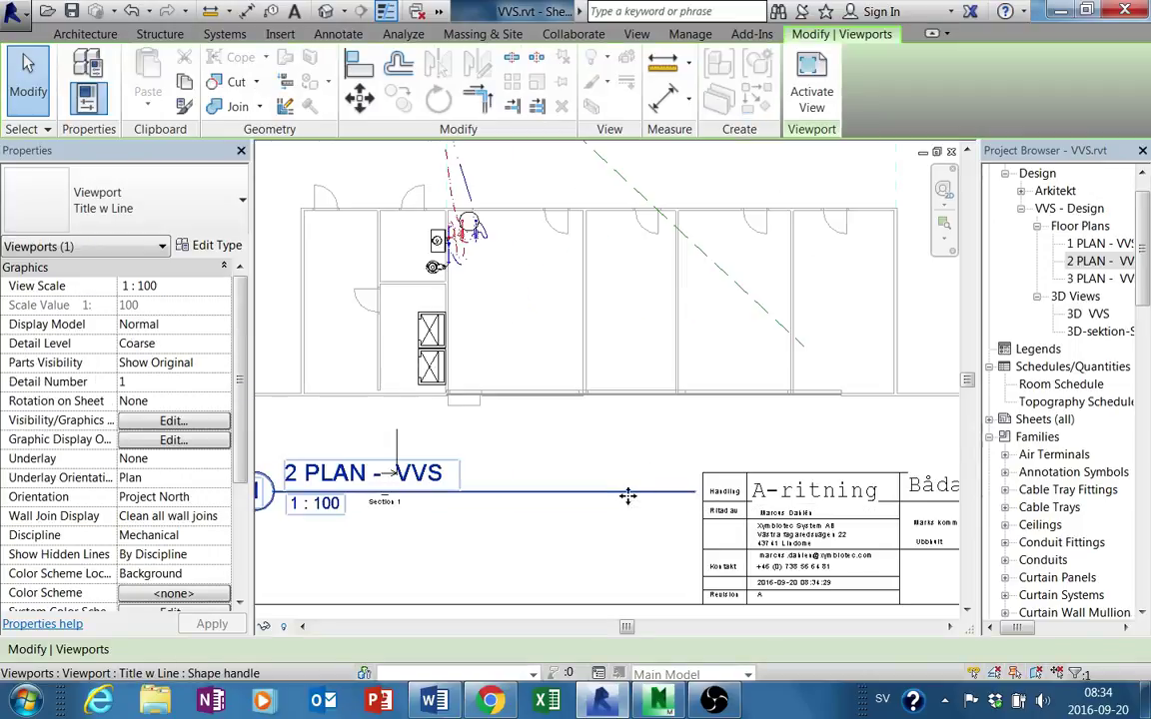
pyautogui.moveTo(627, 494); pyautogui.dragTo(632, 558)
pyautogui.press('Escape')
pyautogui.scroll(-2, 639, 510)
pyautogui.scroll(-3, 628, 474)
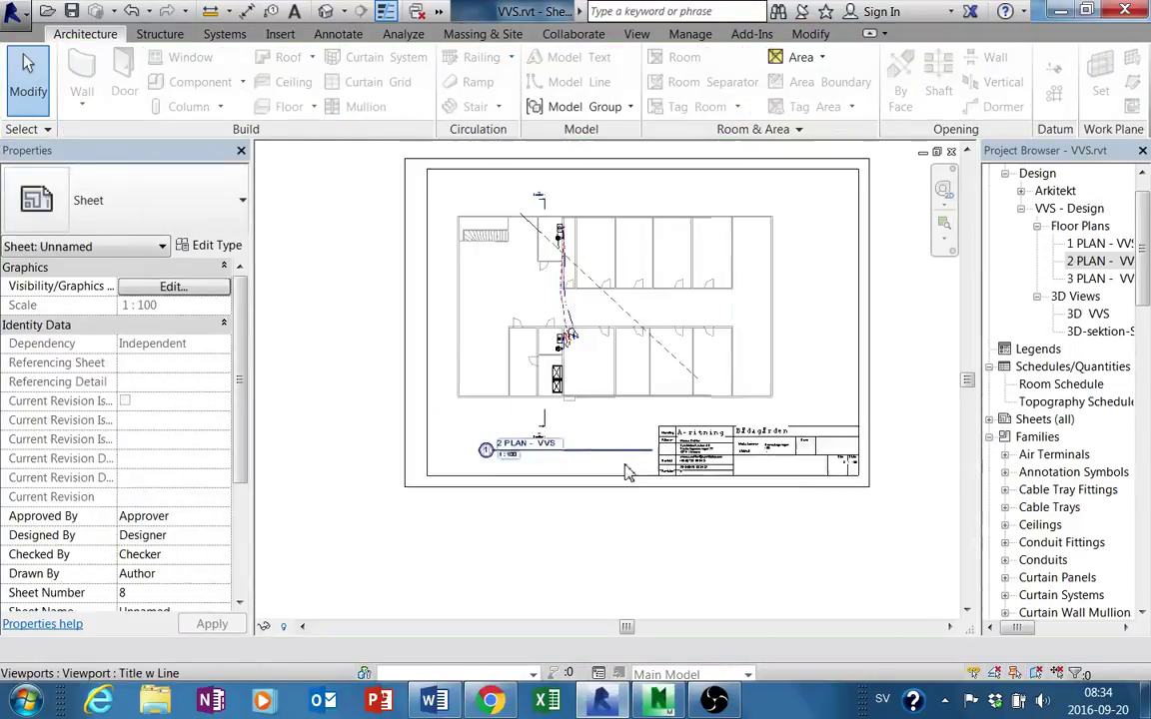
pyautogui.hotkey('ctrl', 'p')
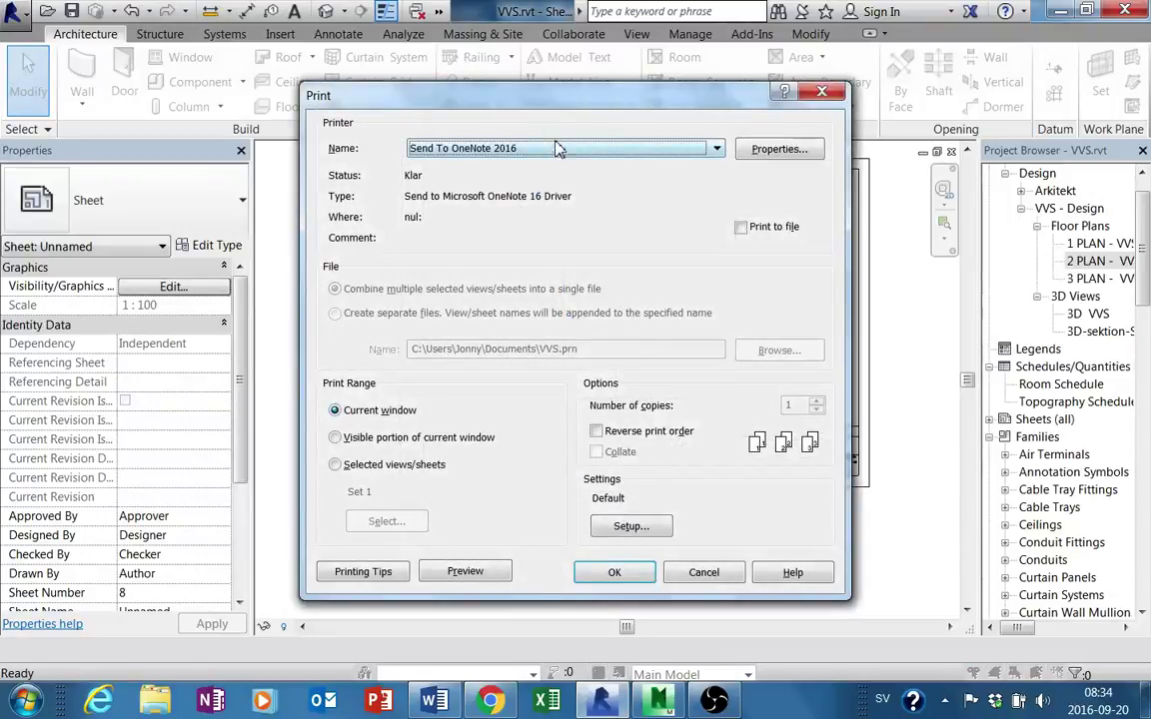
# Choose PDF Complete and limit the print range to Sheets 7 and 8, then open Setup.
pyautogui.click(555, 154)
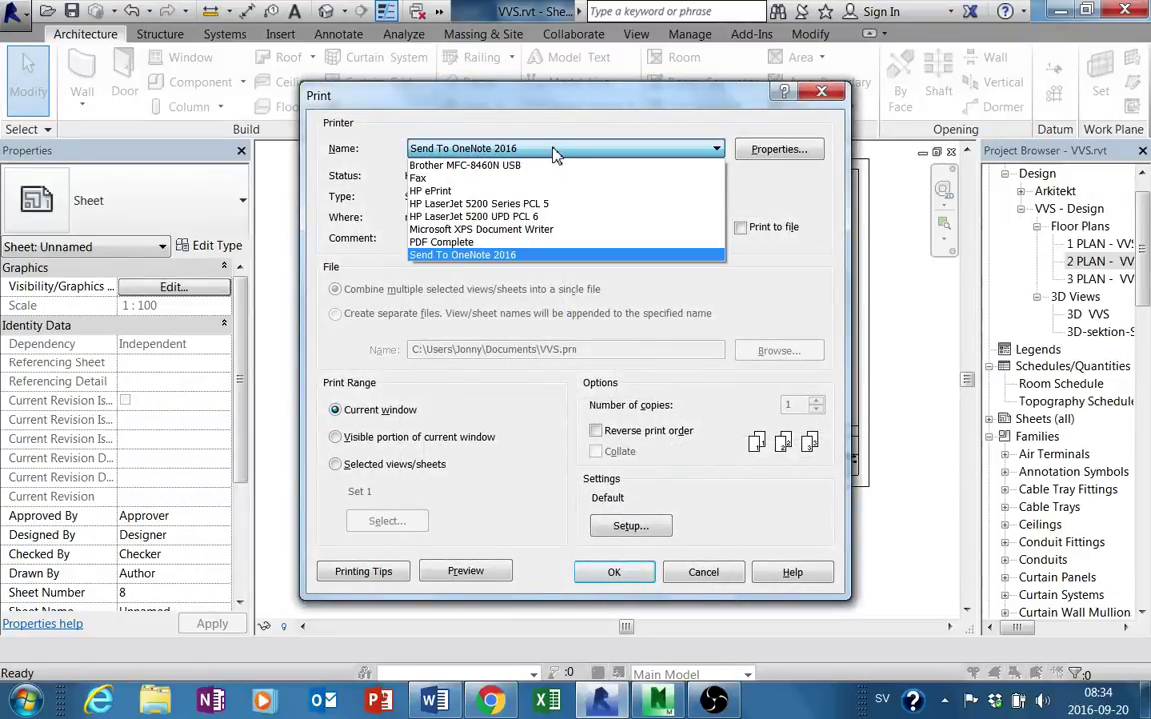
pyautogui.click(502, 242)
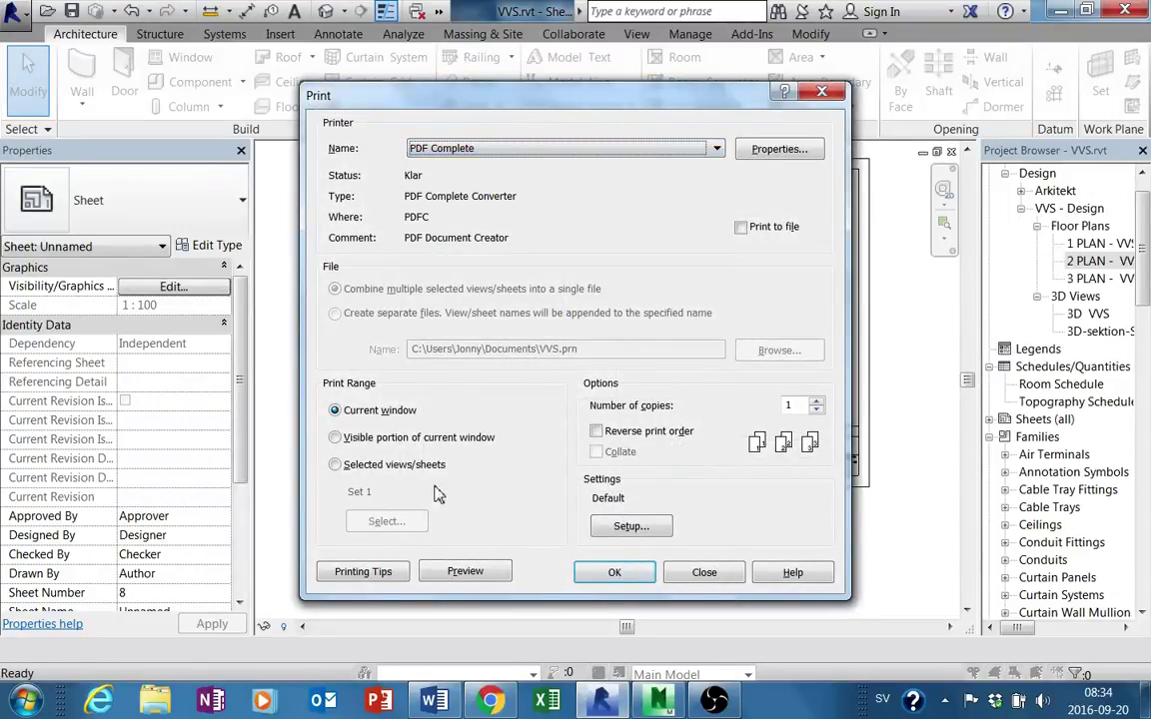
pyautogui.click(392, 465)
pyautogui.click(387, 522)
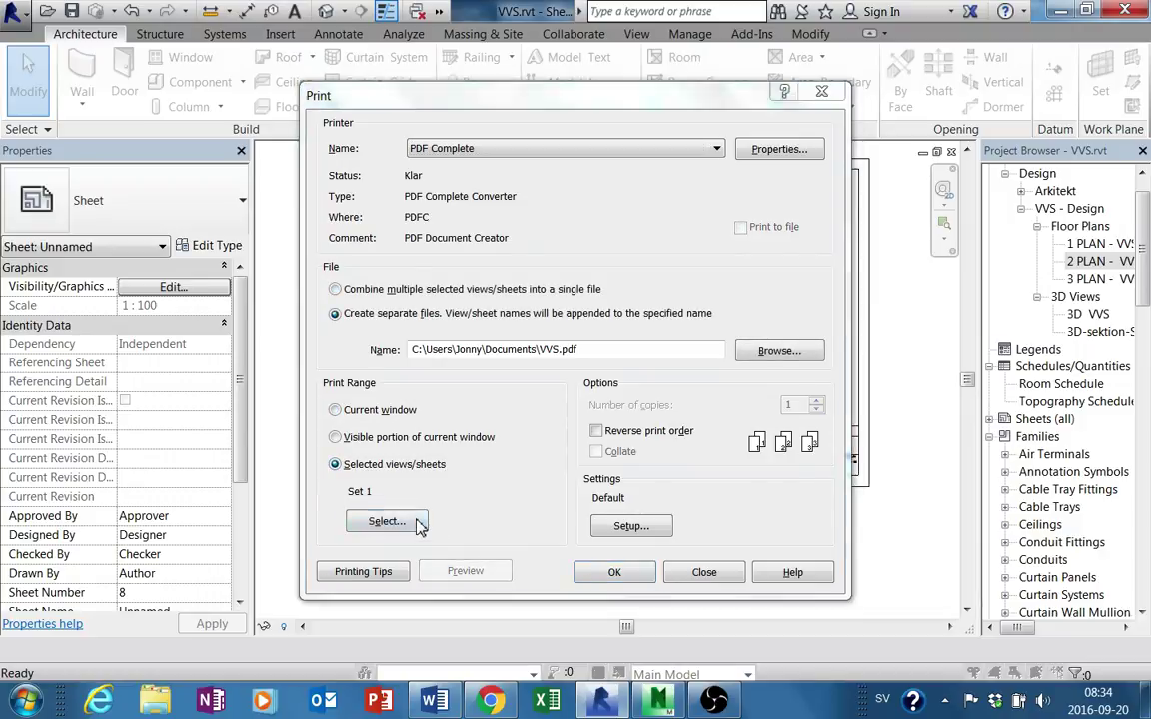
pyautogui.click(516, 475)
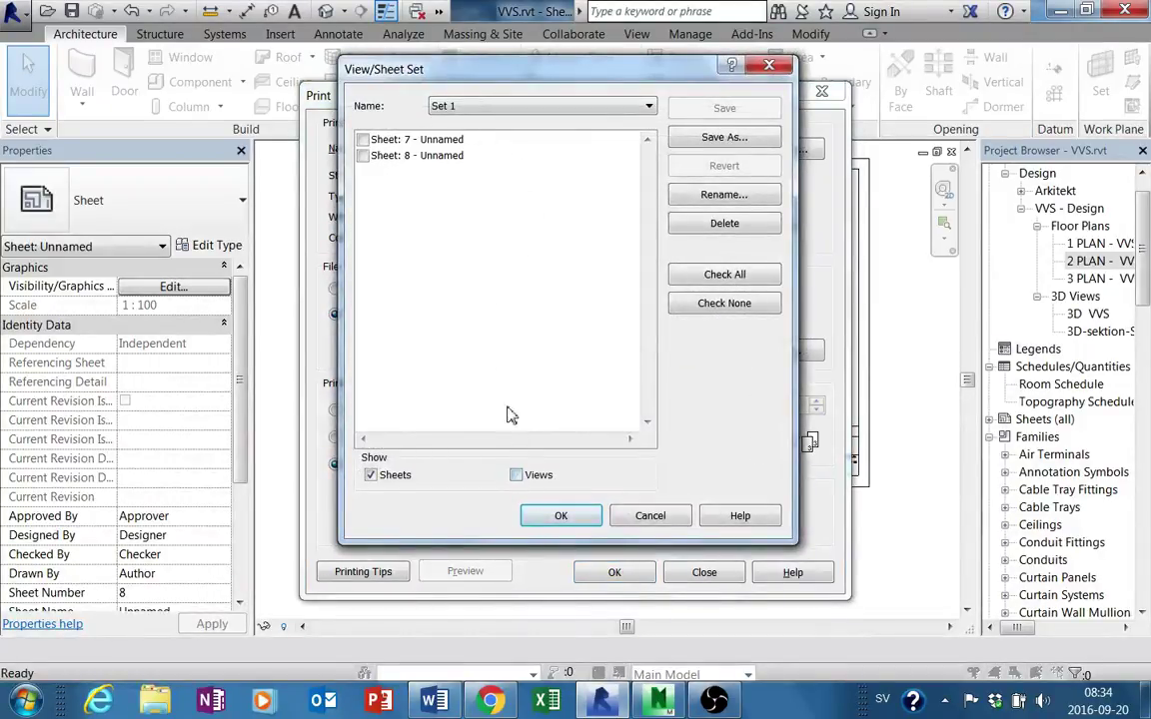
pyautogui.click(361, 140)
pyautogui.click(362, 155)
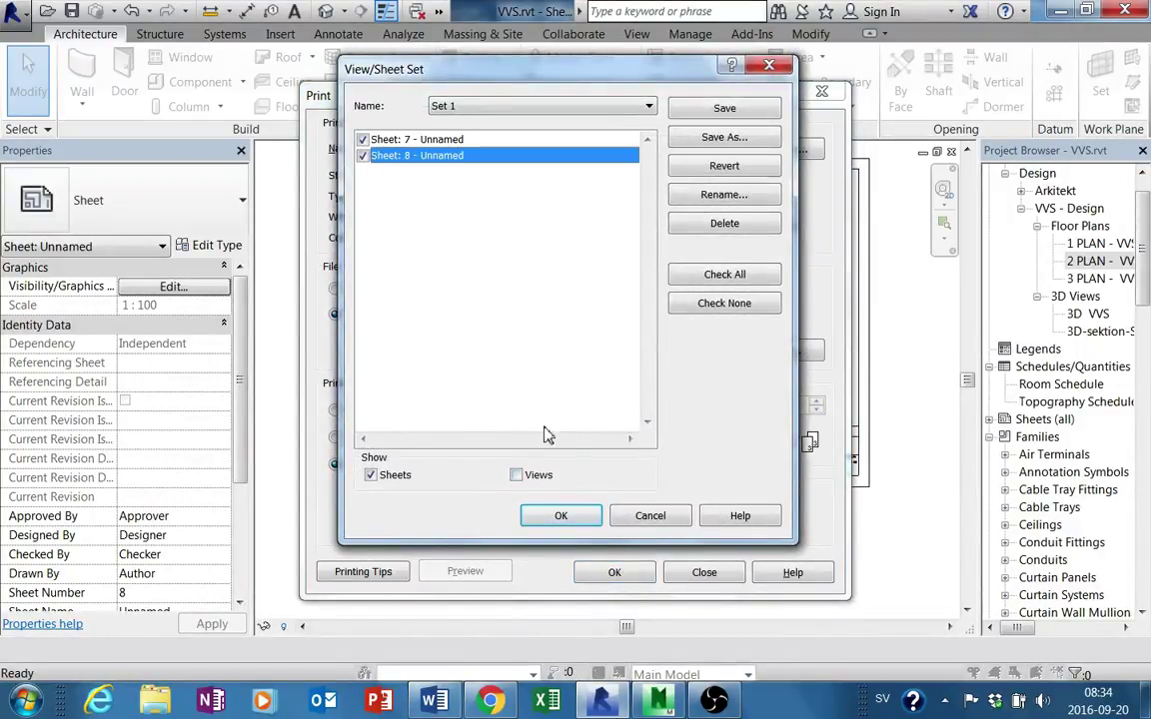
pyautogui.click(587, 519)
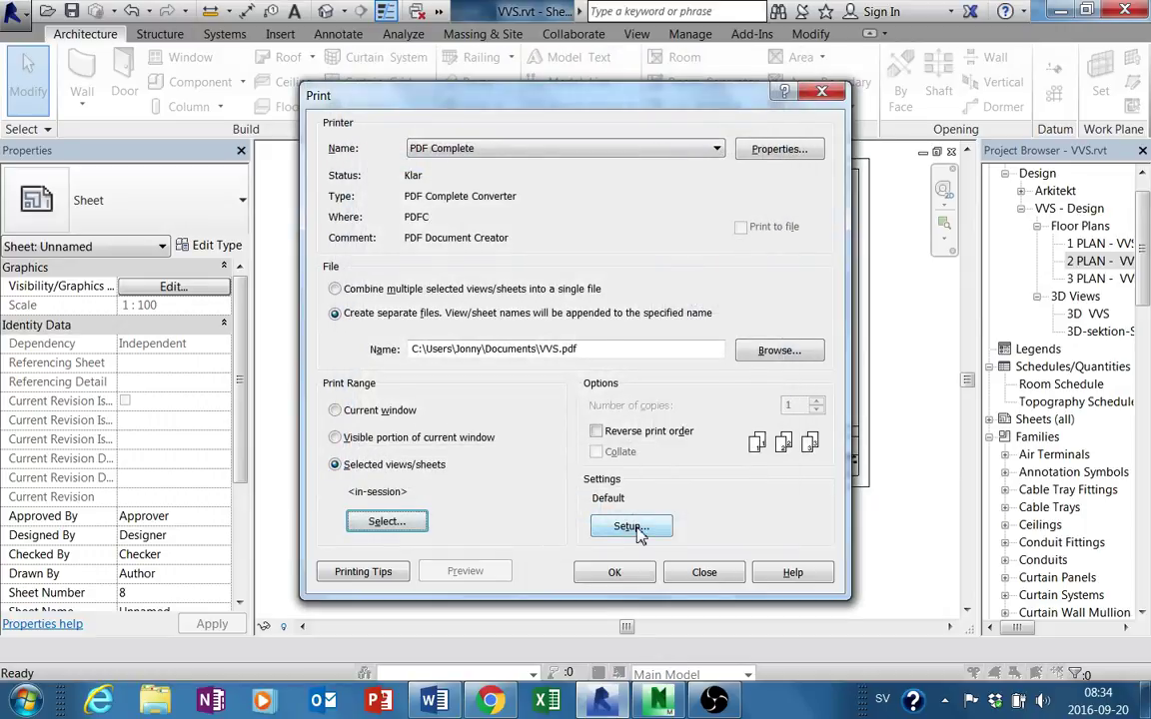
pyautogui.click(637, 532)
# Print the sheets in Black Lines on A3 paper, combined into a single PDF.
pyautogui.click(642, 448)
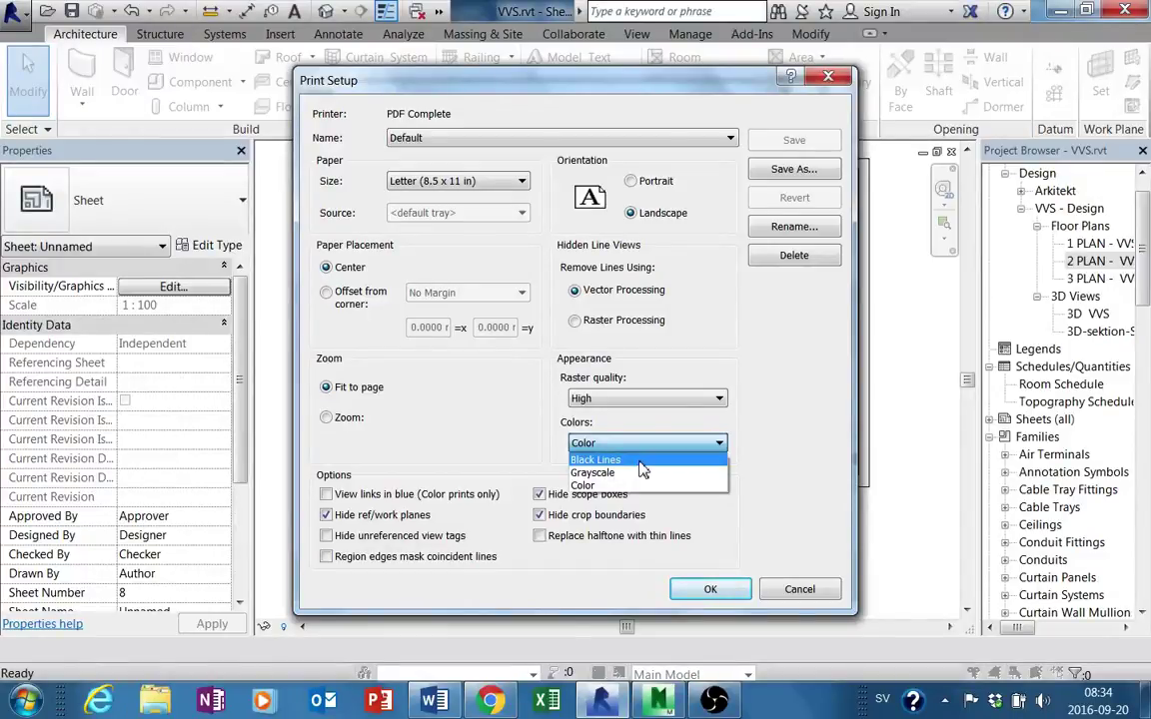
pyautogui.click(642, 462)
pyautogui.click(431, 184)
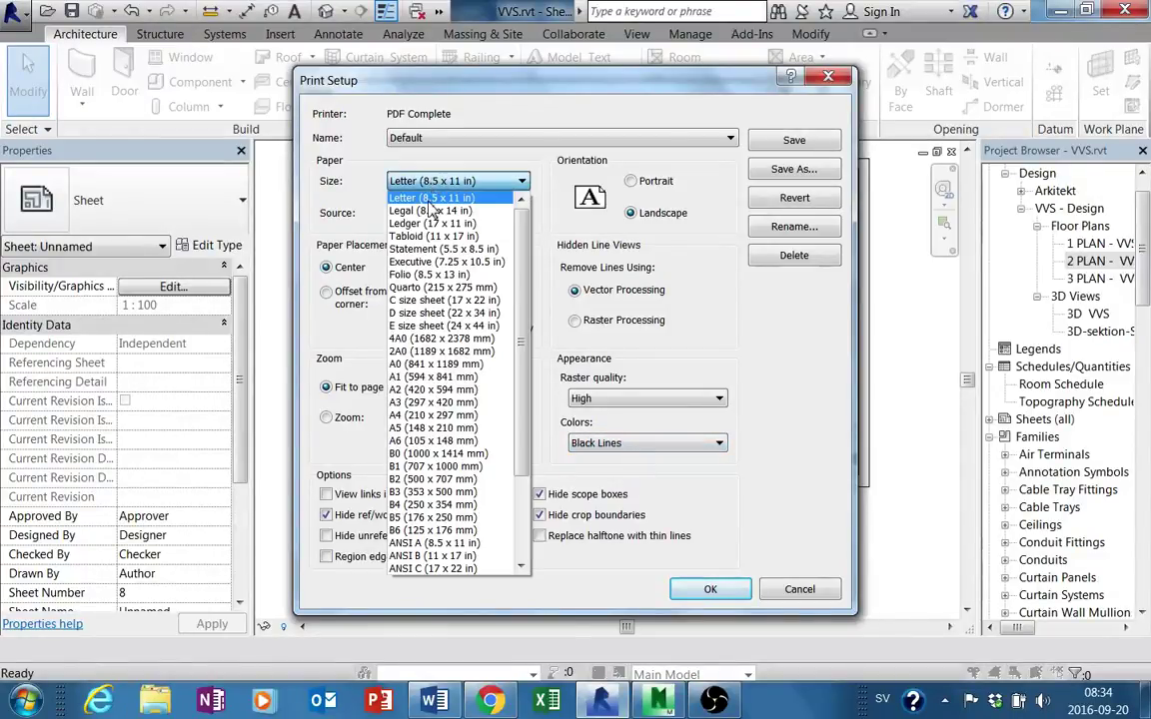
pyautogui.click(440, 404)
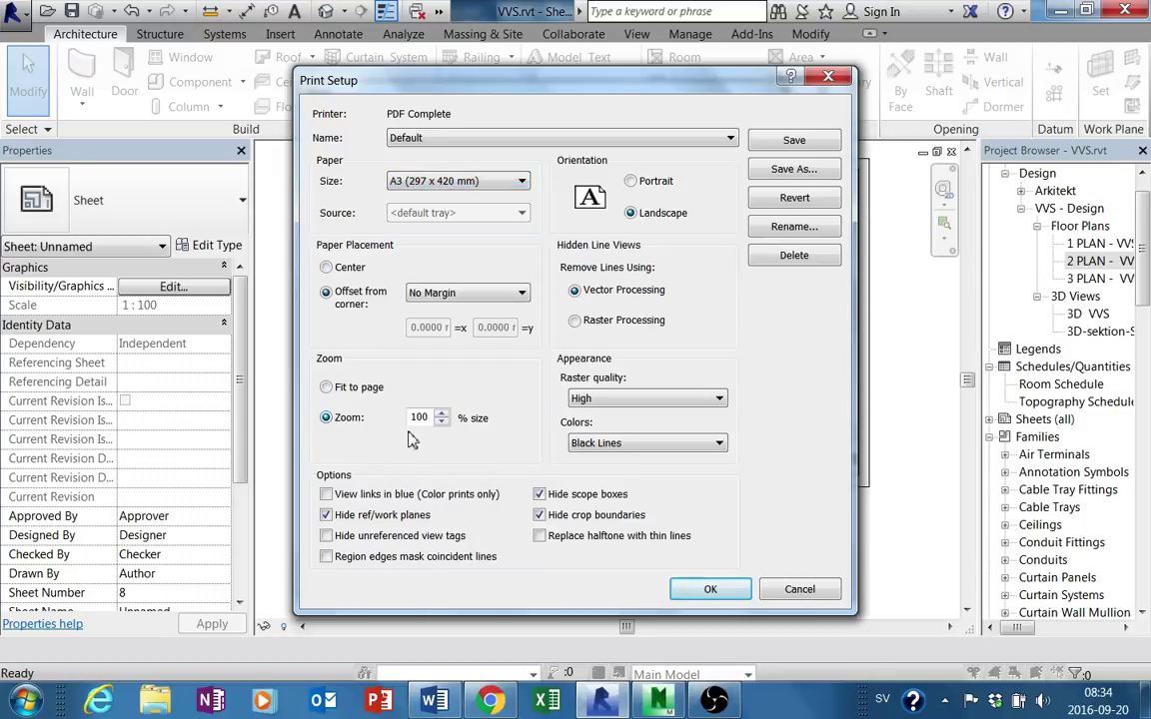
pyautogui.click(710, 592)
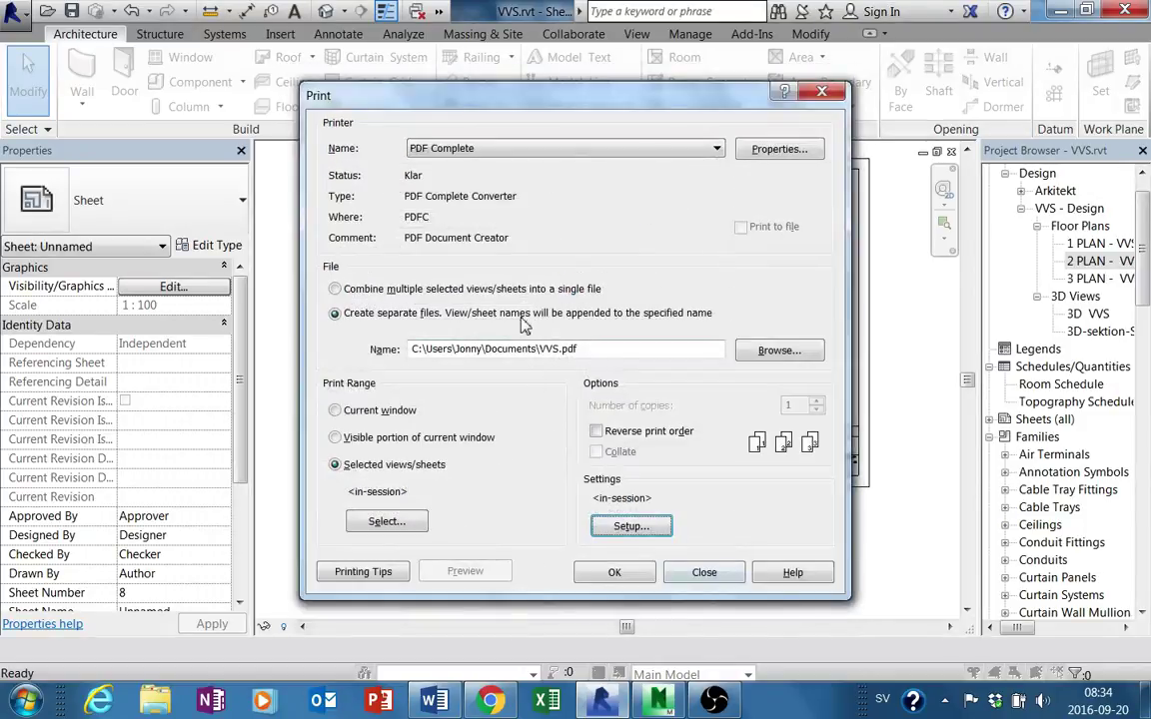
pyautogui.click(617, 574)
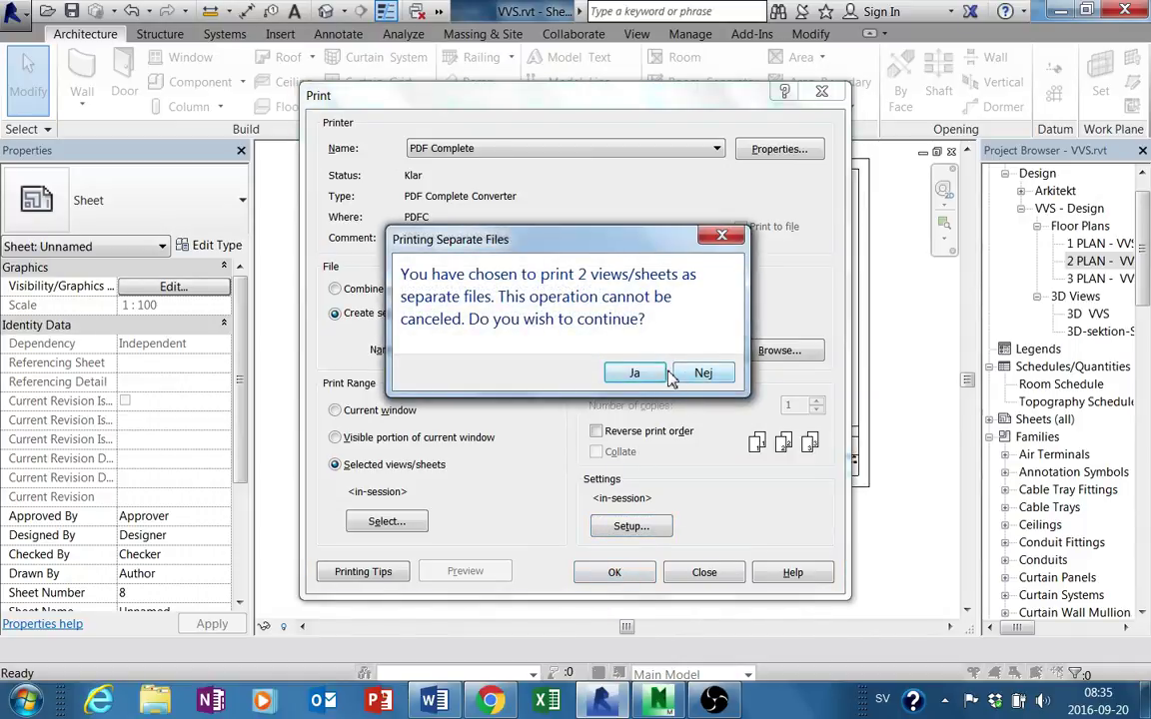
pyautogui.click(699, 373)
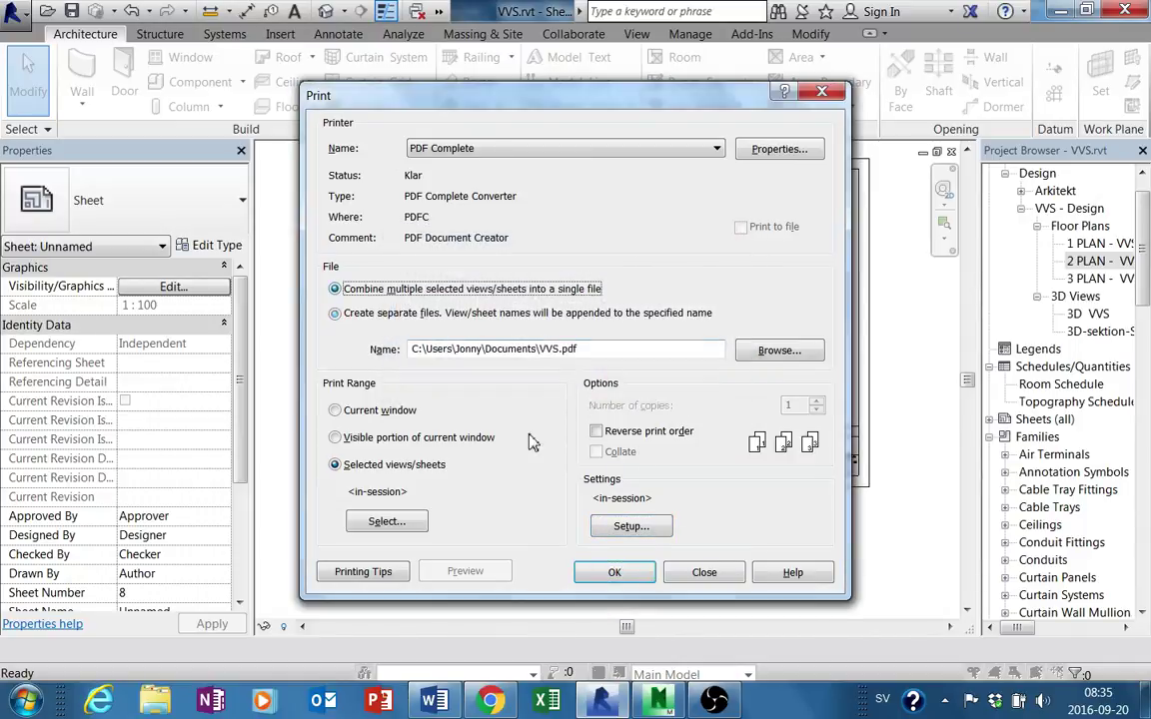
# Save the two-page printout as VVS.pdf in PDF Complete, then minimize the viewer.
pyautogui.click(613, 575)
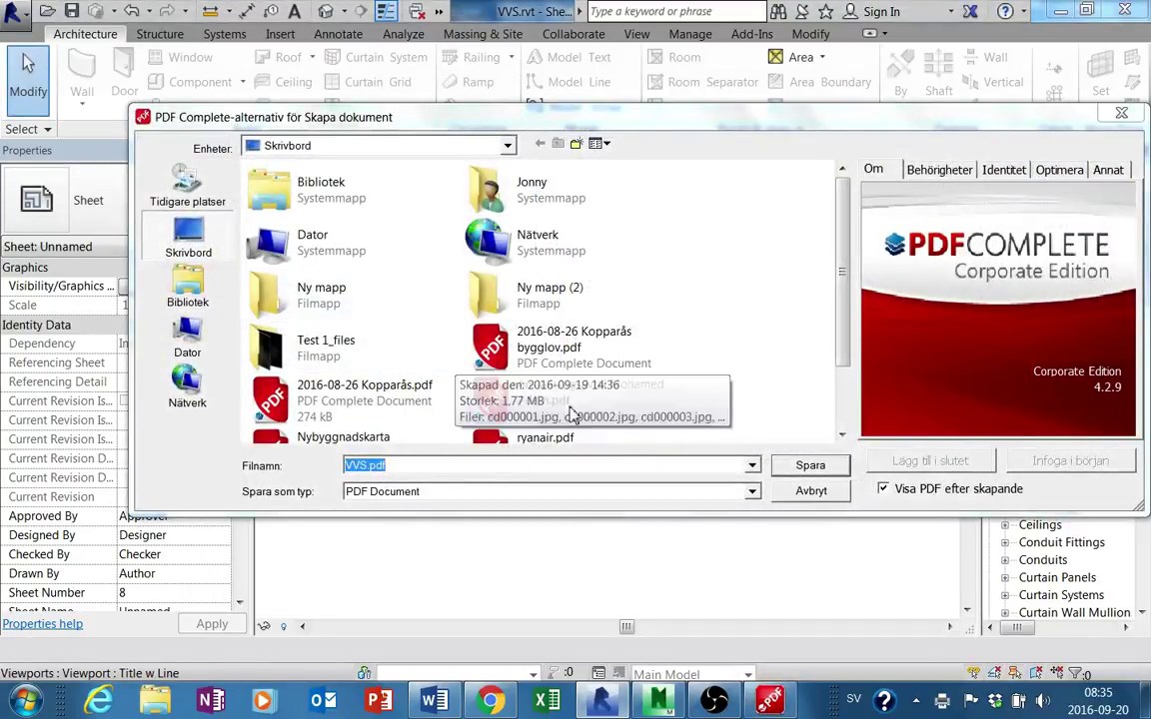
pyautogui.click(809, 466)
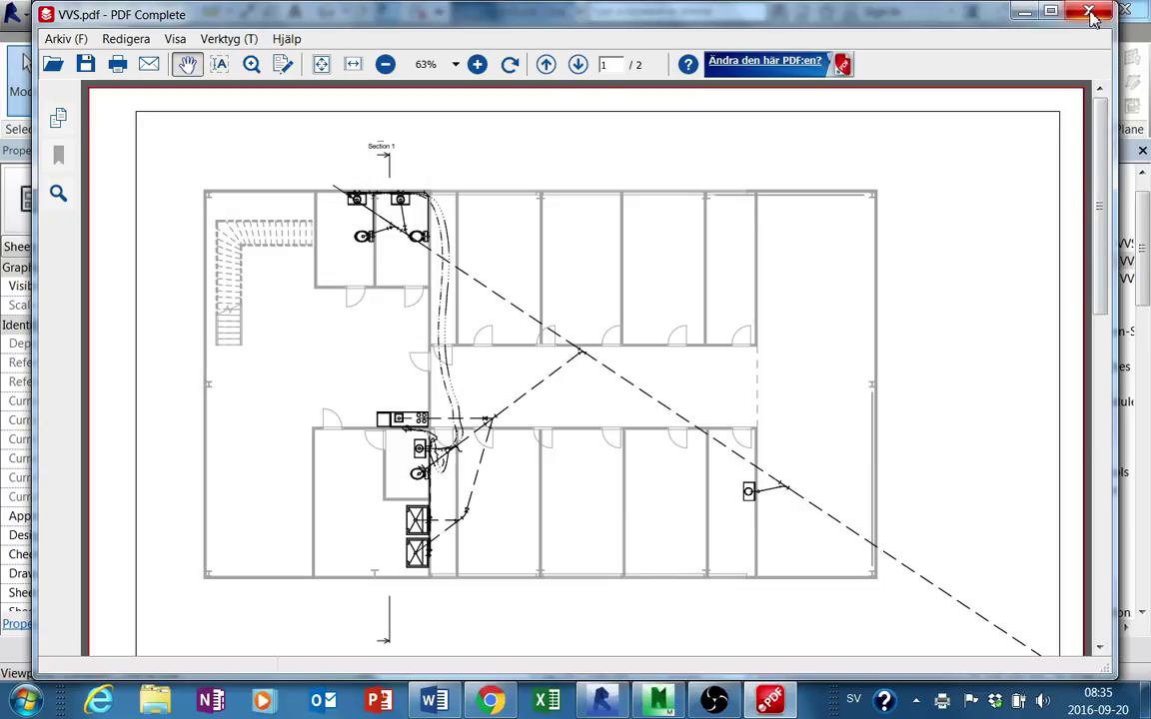
pyautogui.click(1024, 12)
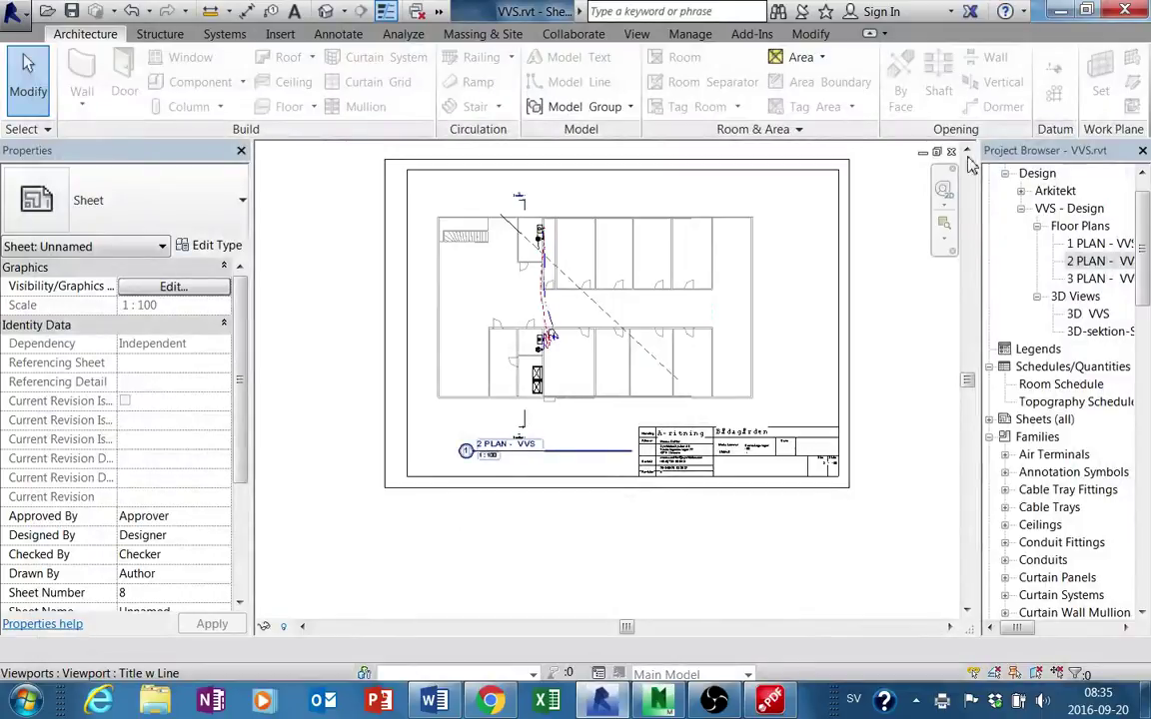
# Close the sheet views and maximize the 2 PLAN - VVS floor plan.
pyautogui.click(951, 152)
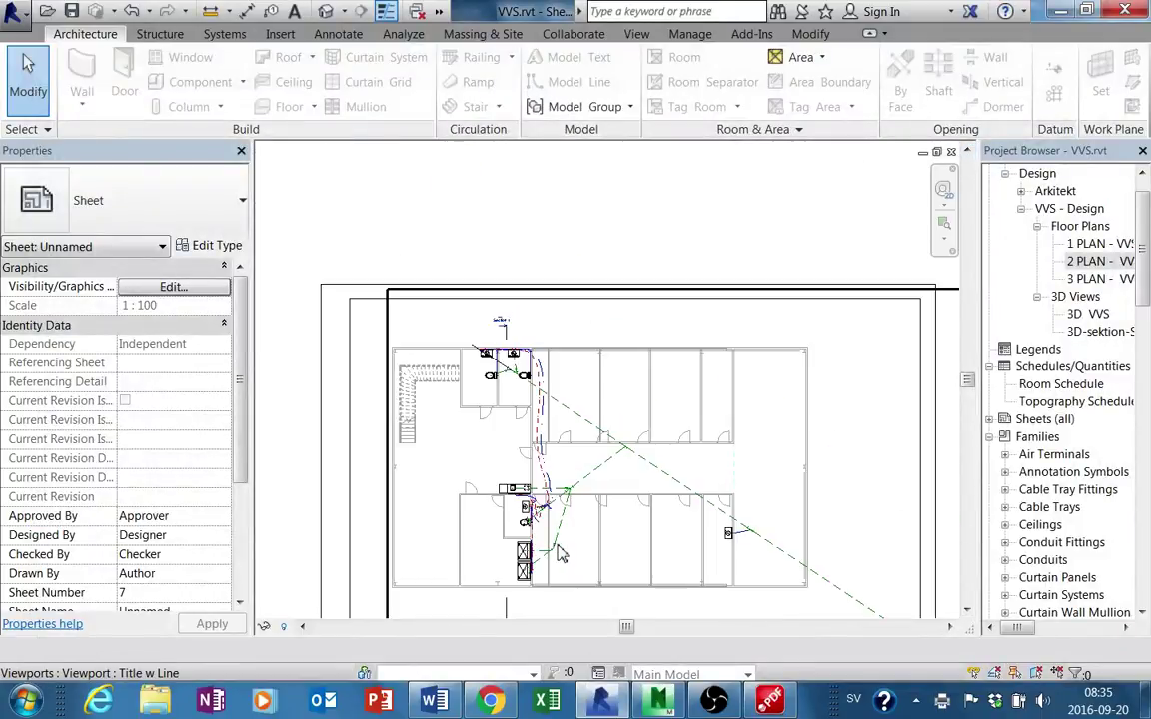
pyautogui.click(937, 152)
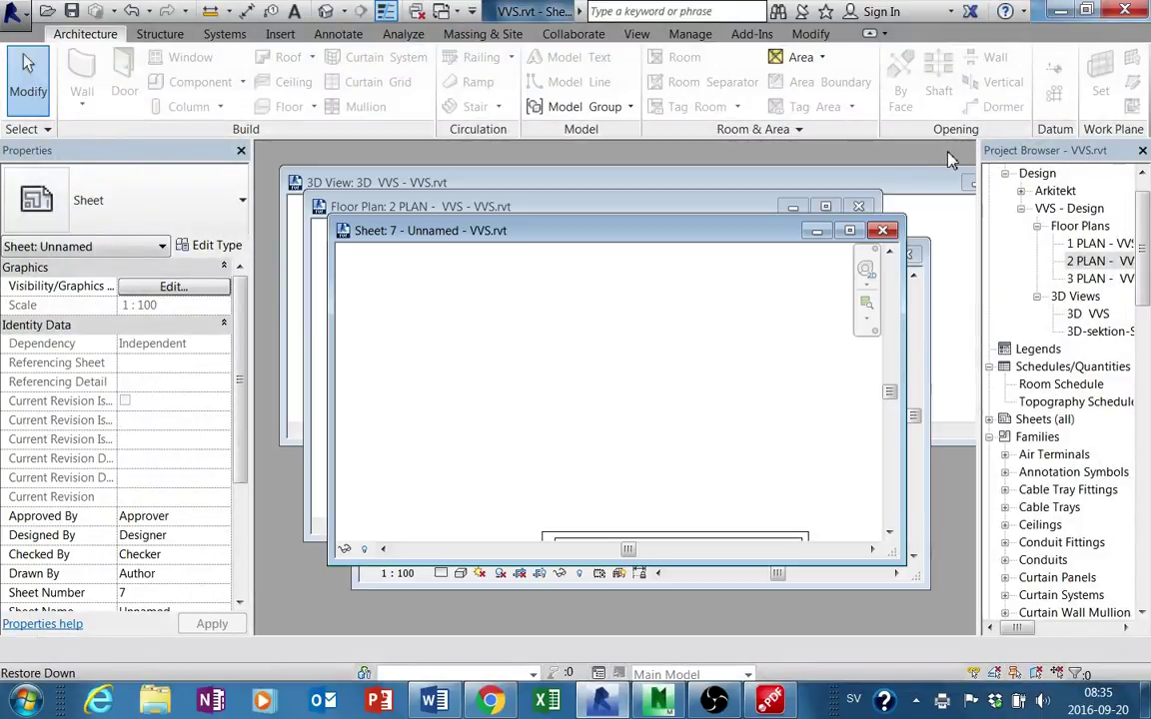
pyautogui.click(882, 231)
pyautogui.click(825, 207)
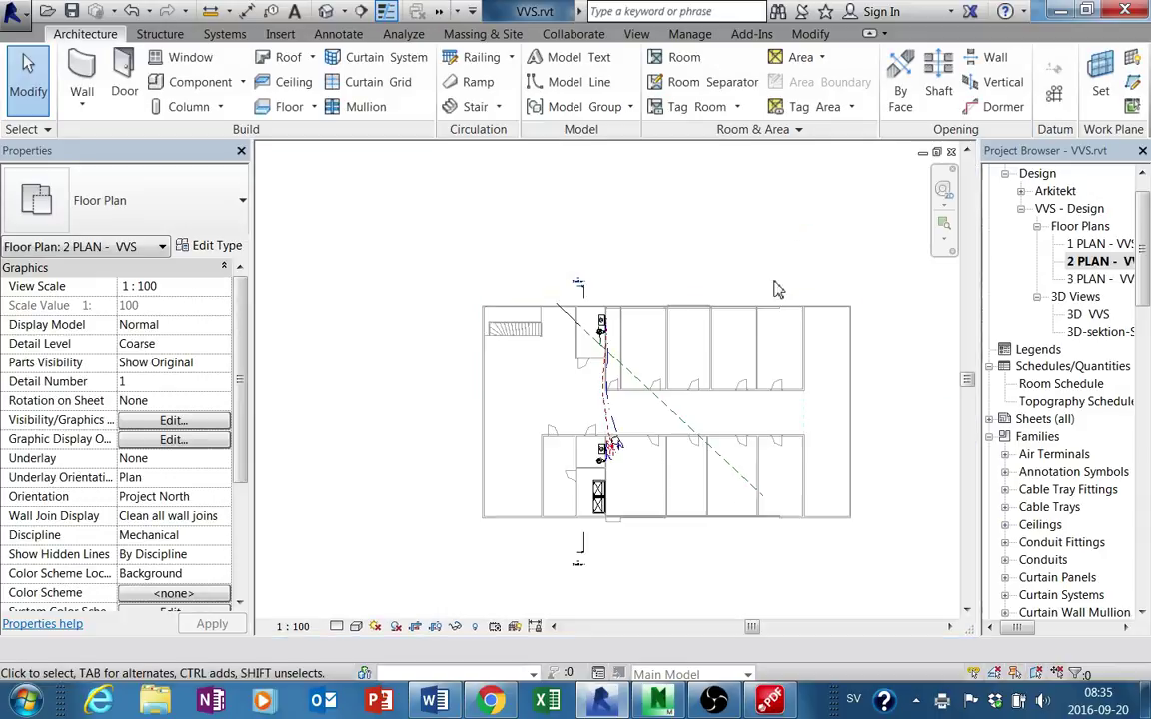
# Open the plan's View Range settings from the Properties palette.
pyautogui.scroll(2, 606, 493)
pyautogui.scroll(2, 593, 457)
pyautogui.moveTo(676, 494)
pyautogui.mouseDown(button='middle')
pyautogui.moveTo(662, 489)
pyautogui.moveTo(649, 435)
pyautogui.mouseUp(button='middle')
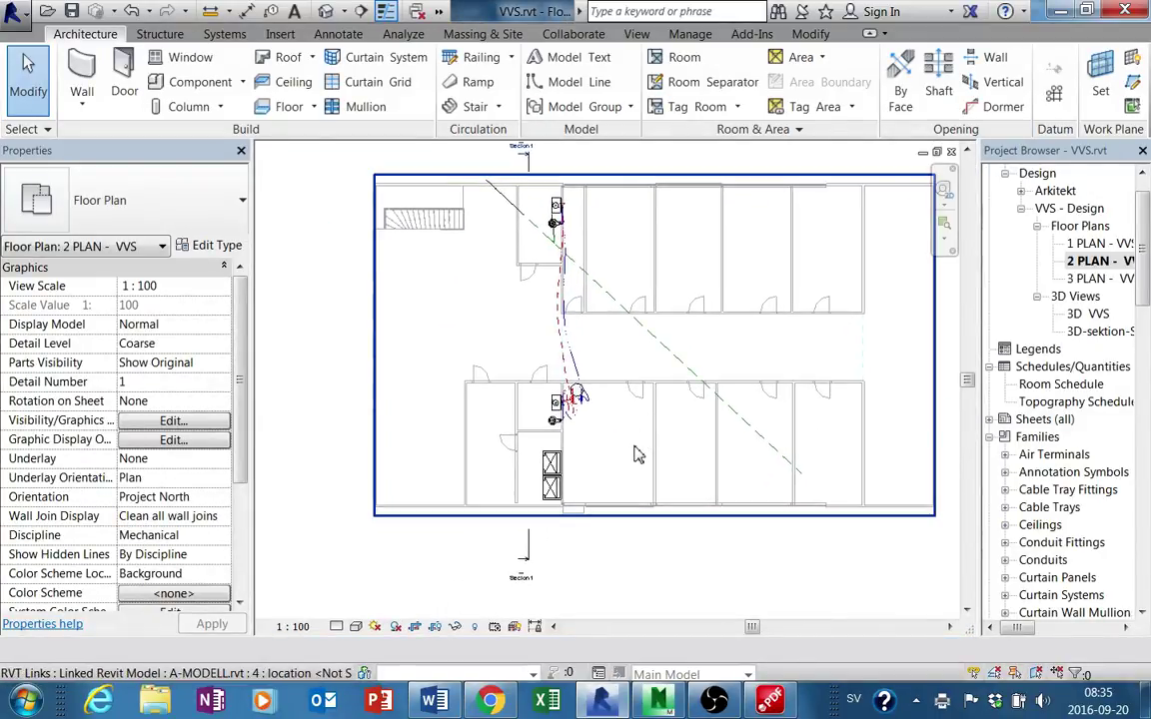
pyautogui.scroll(1, 571, 398)
pyautogui.scroll(-1, 530, 424)
pyautogui.scroll(-1, 545, 443)
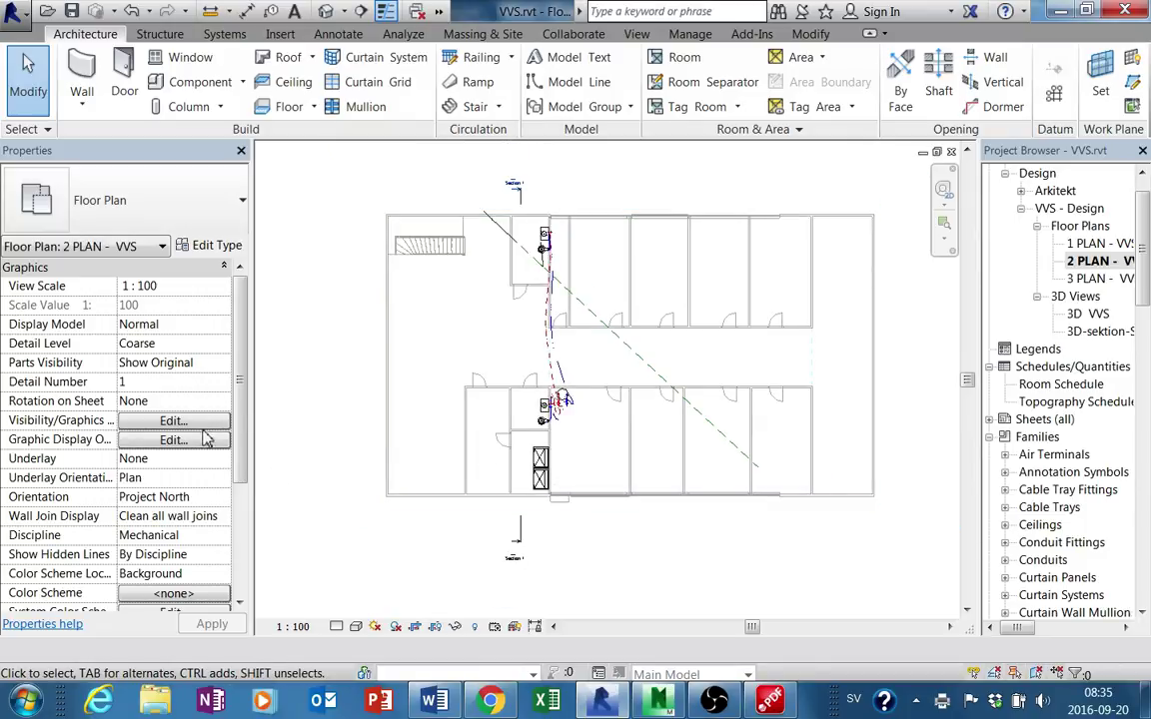
pyautogui.scroll(-1, 248, 457)
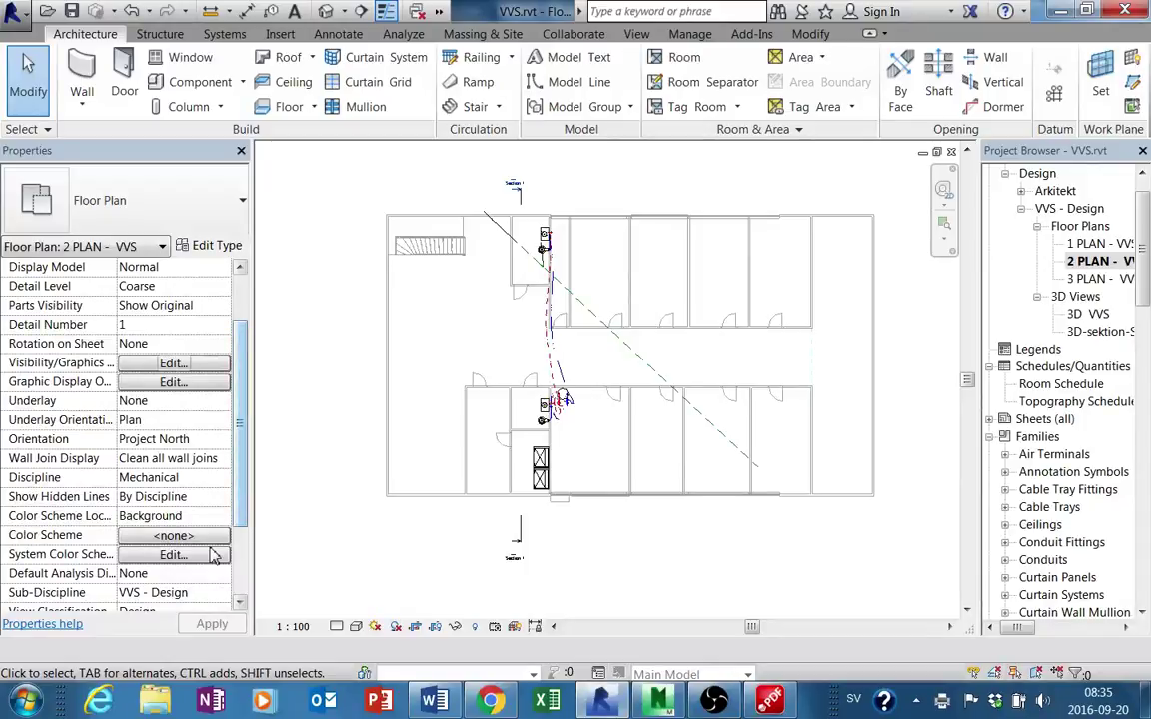
pyautogui.scroll(-1, 241, 527)
pyautogui.scroll(-1, 248, 550)
pyautogui.scroll(1, 248, 545)
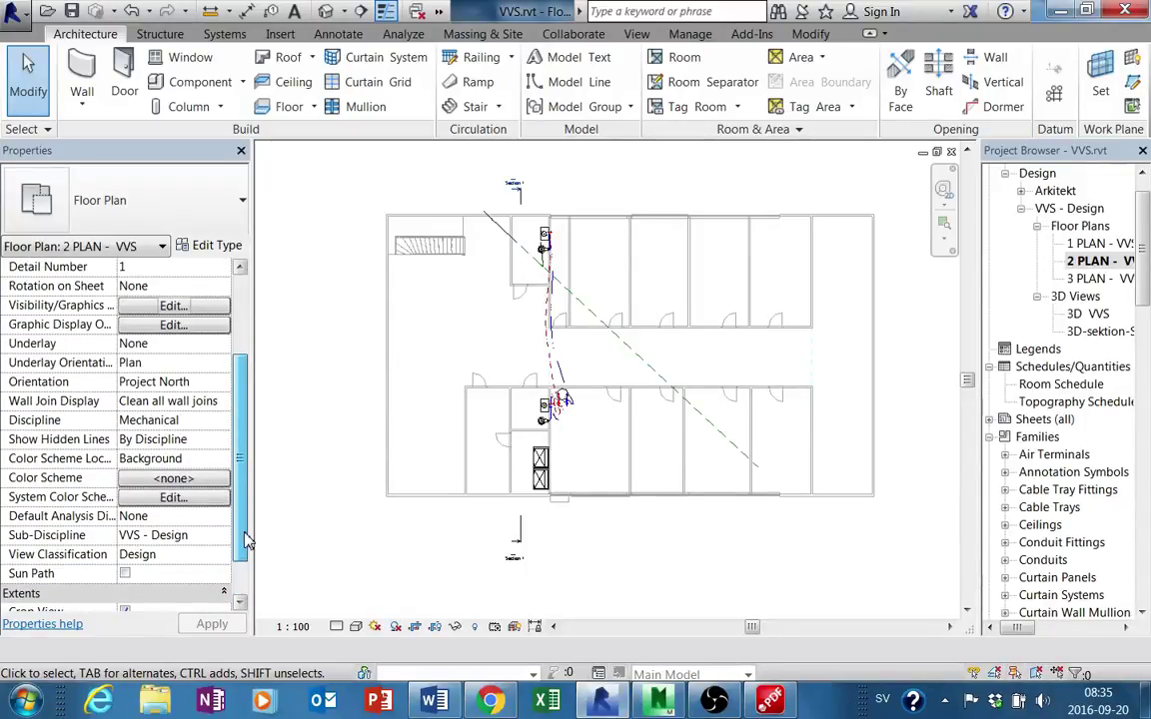
pyautogui.moveTo(246, 537)
pyautogui.mouseDown()
pyautogui.moveTo(246, 506)
pyautogui.moveTo(247, 587)
pyautogui.mouseUp()
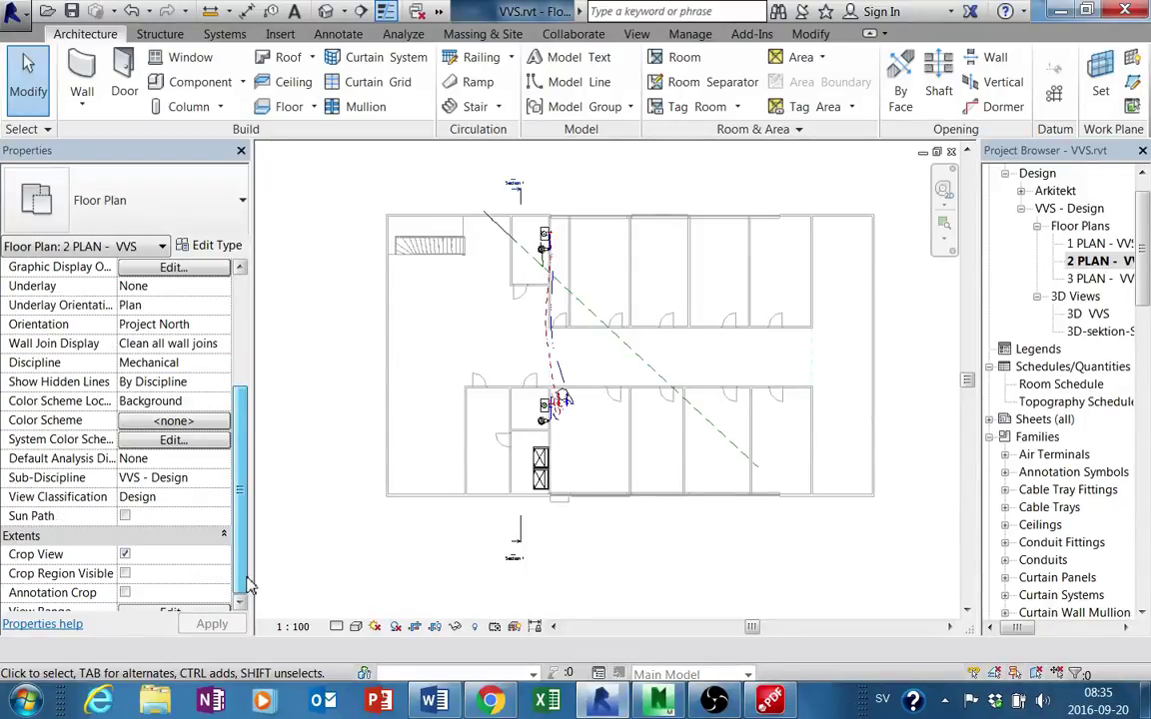
pyautogui.click(241, 606)
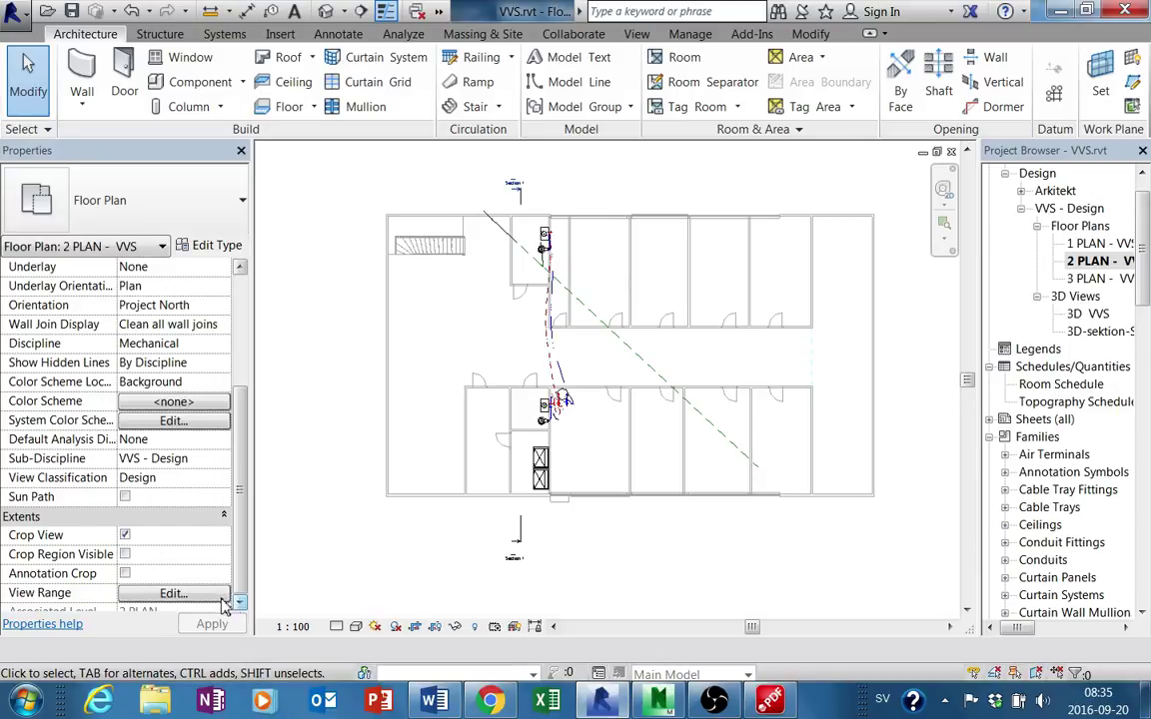
pyautogui.click(200, 595)
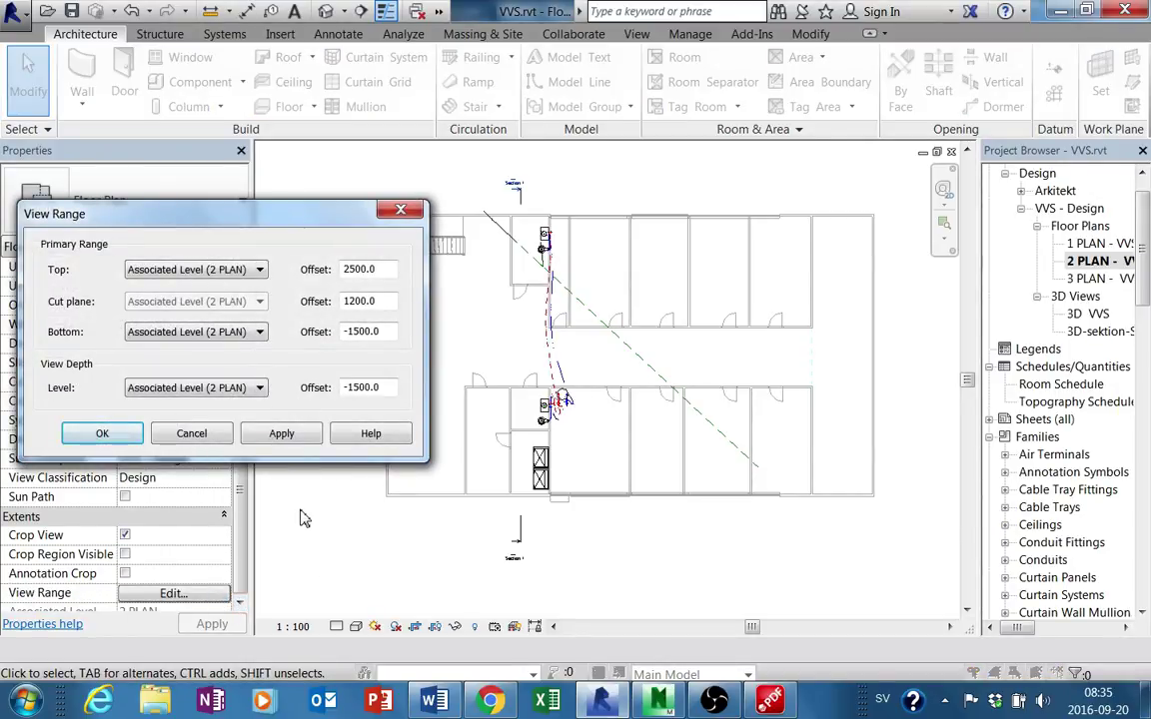
# Review the Top, Bottom and View Depth level options, then cancel View Range unchanged.
pyautogui.click(252, 340)
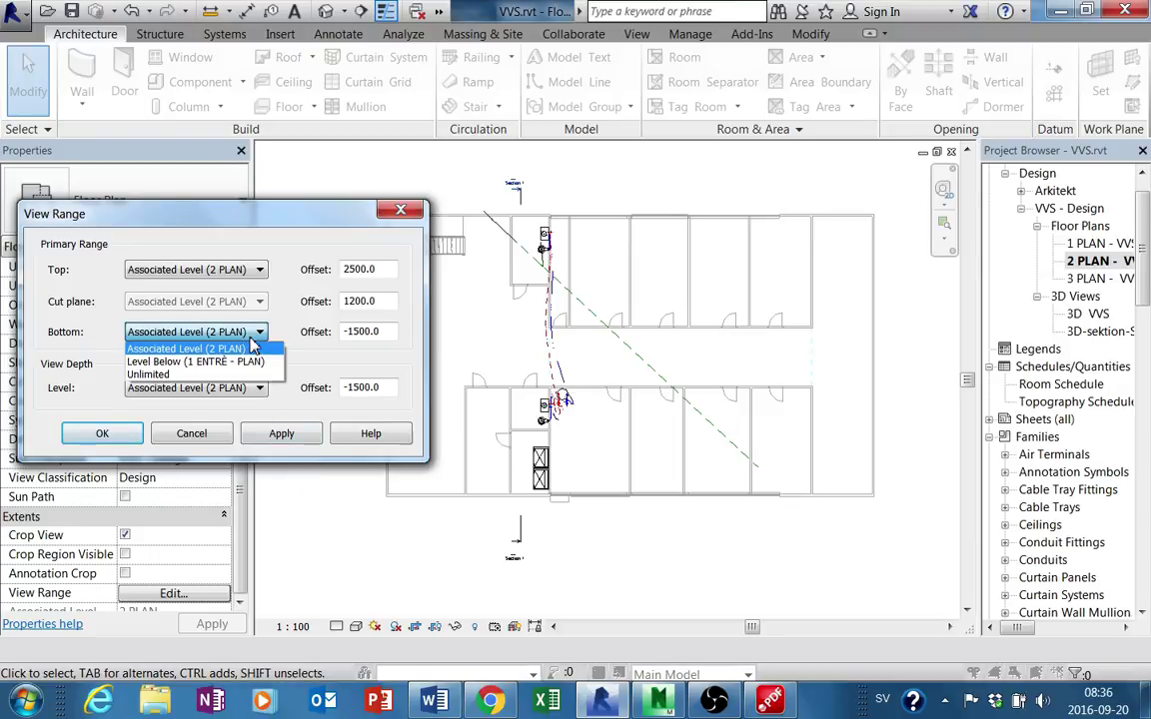
pyautogui.click(249, 333)
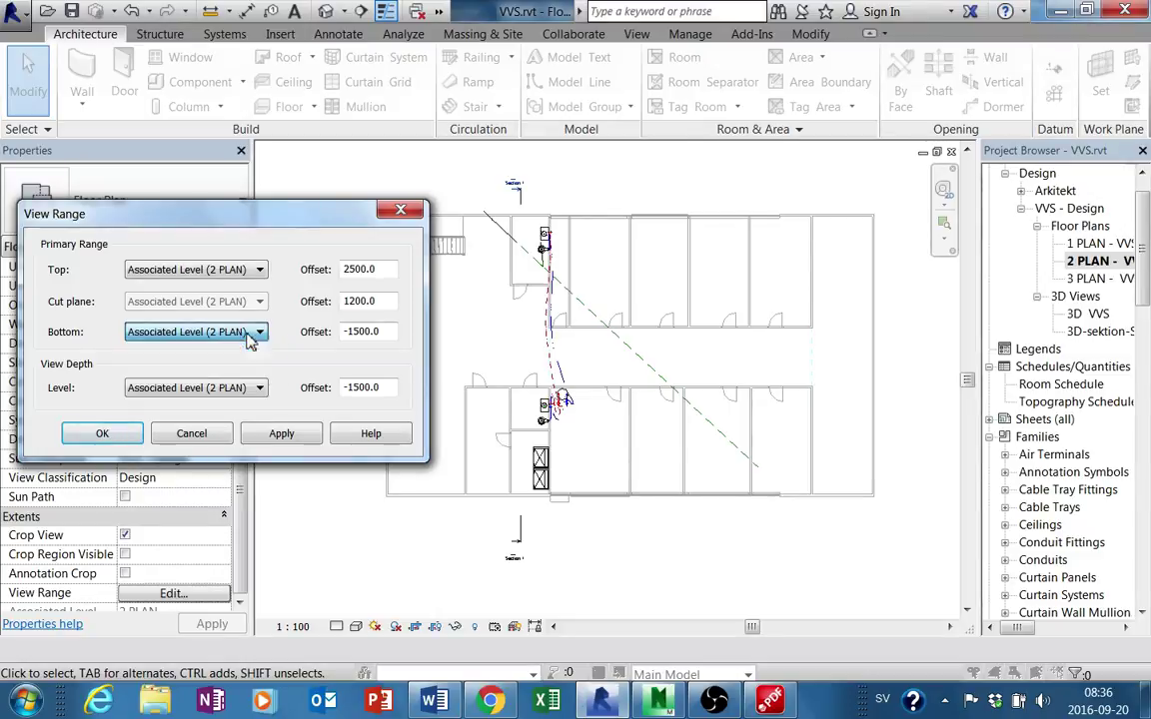
pyautogui.click(238, 389)
pyautogui.click(238, 388)
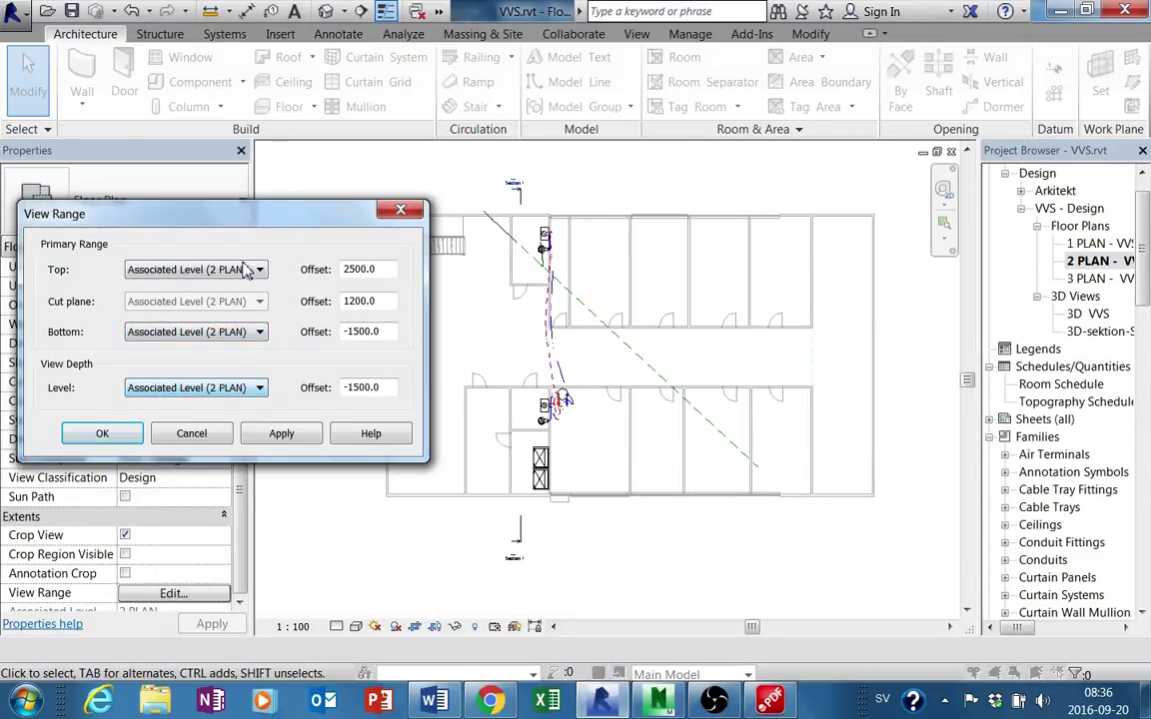
pyautogui.click(225, 270)
pyautogui.click(225, 286)
pyautogui.click(249, 334)
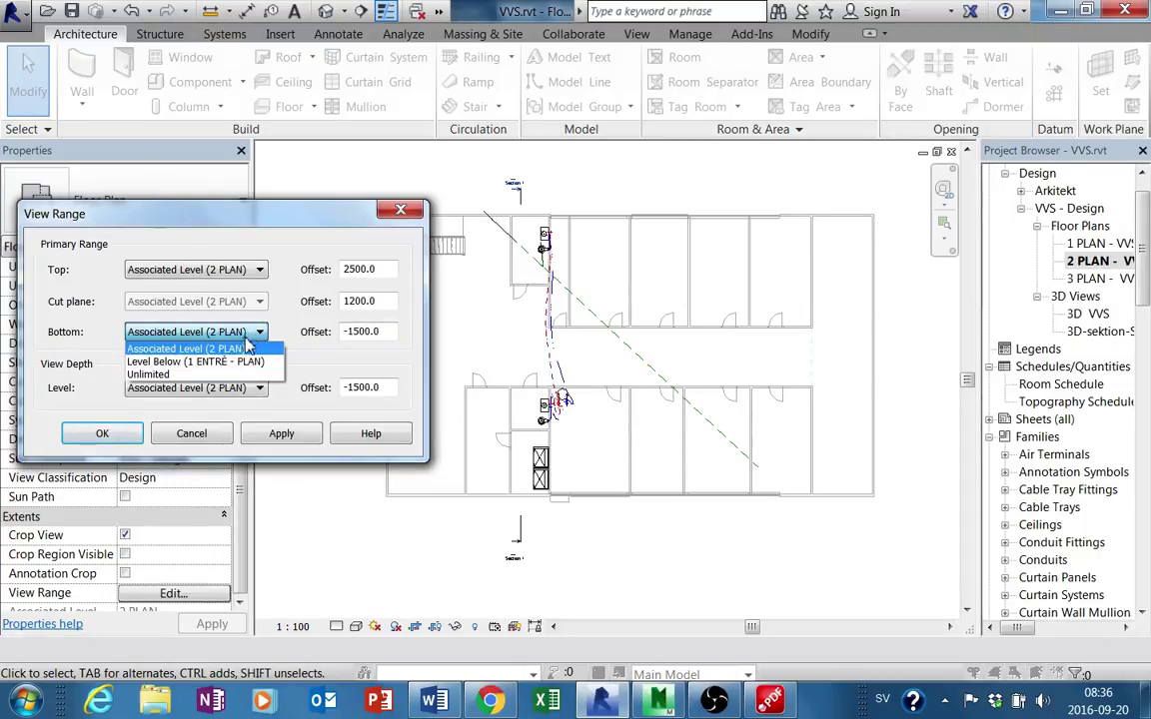
pyautogui.click(403, 209)
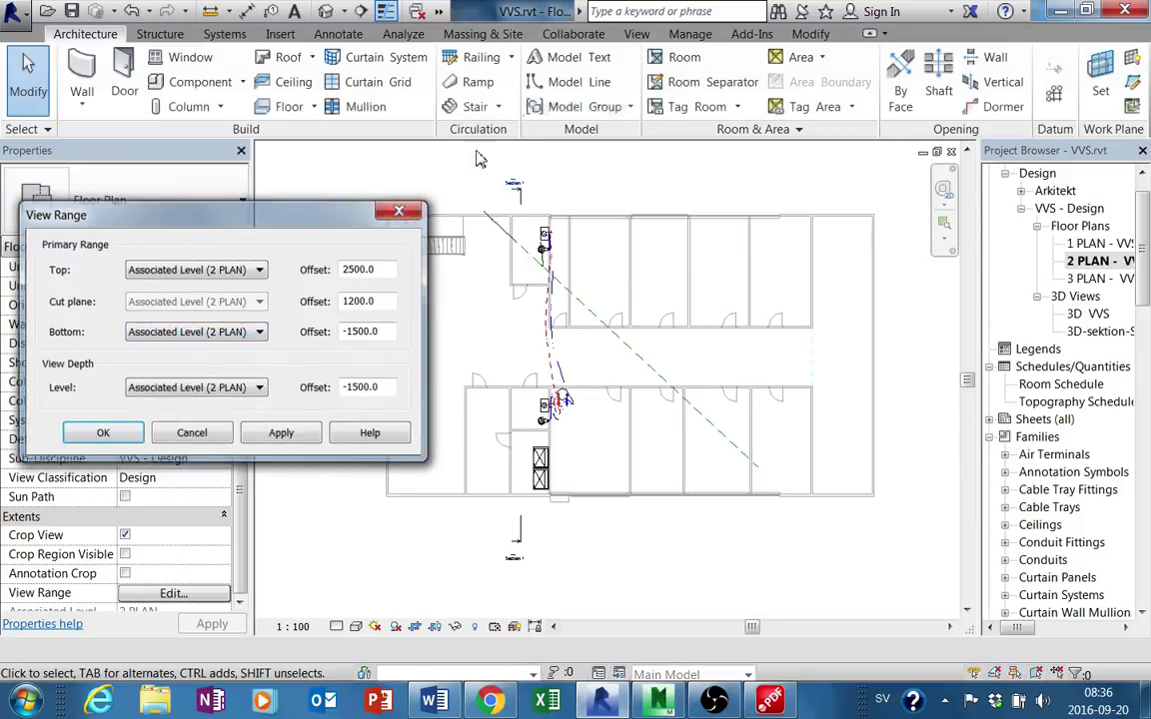
pyautogui.press('Escape')
pyautogui.click(636, 34)
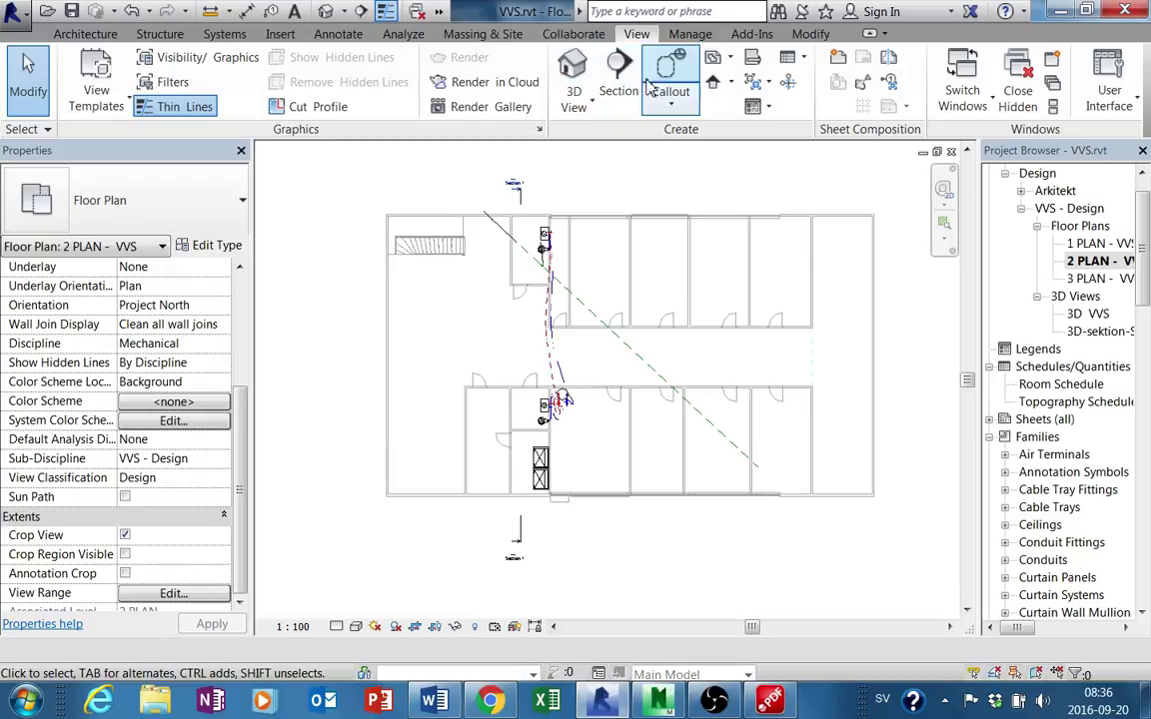
# Create floor plans for levels 1 Ceiling and 2 UNDERTAK, then close the new 2 UNDERTAK view.
pyautogui.click(731, 70)
pyautogui.click(745, 90)
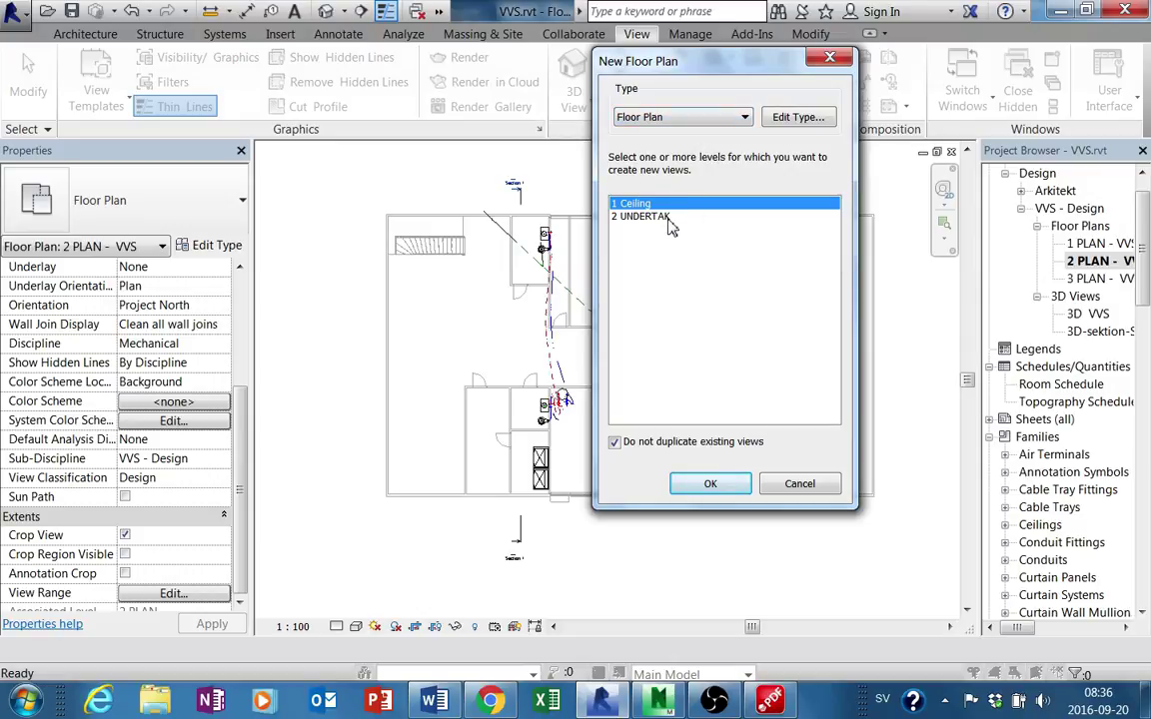
pyautogui.keyDown('shift'); pyautogui.click(671, 217); pyautogui.keyUp('shift')
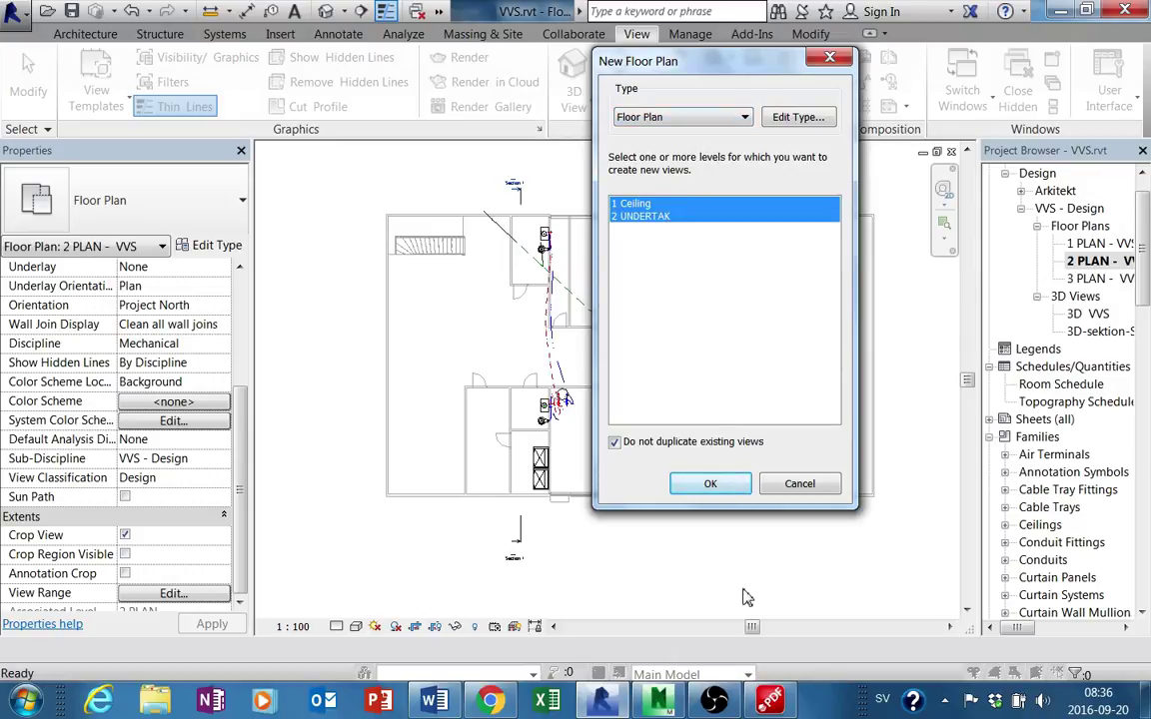
pyautogui.click(710, 483)
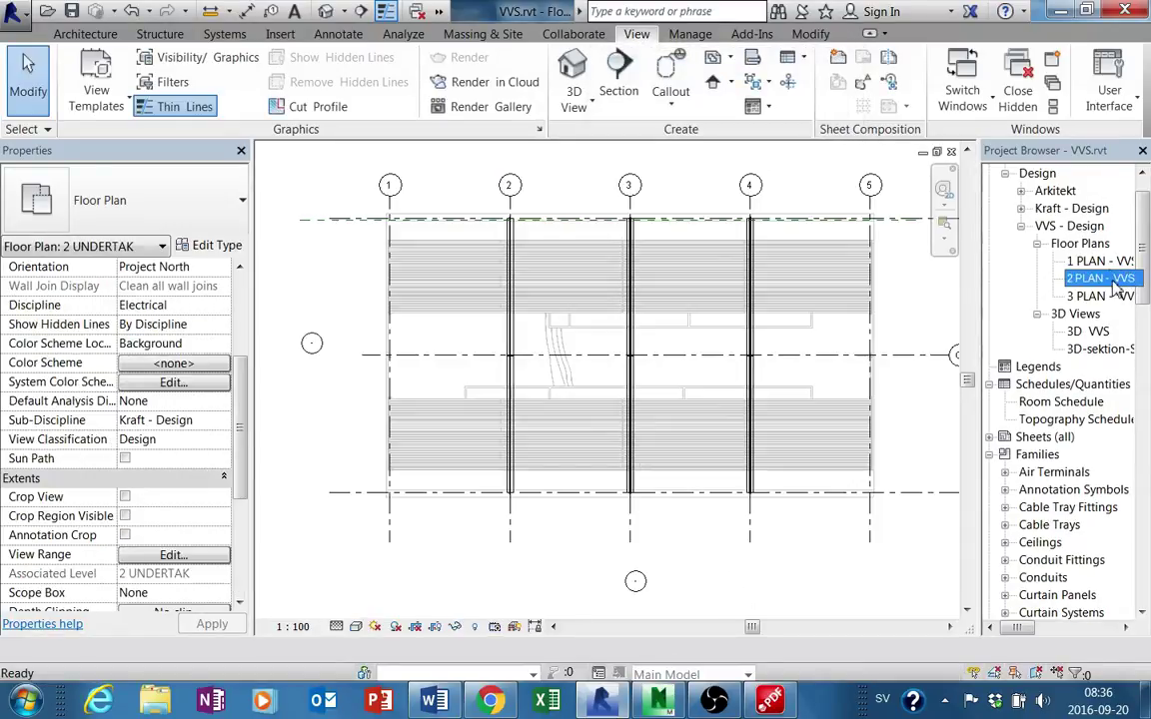
pyautogui.click(951, 151)
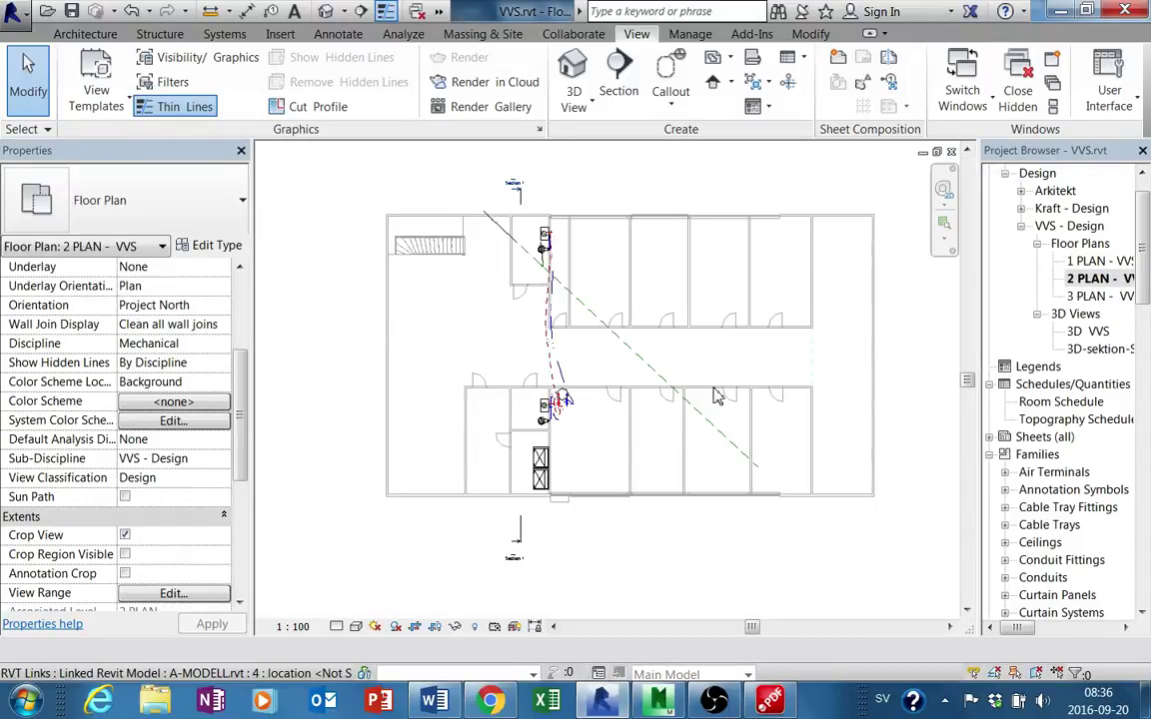
# Set the view range Bottom and View Depth levels to Level Below (1 Ceiling).
pyautogui.scroll(2, 635, 400)
pyautogui.moveTo(609, 411); pyautogui.dragTo(627, 451, button='middle')
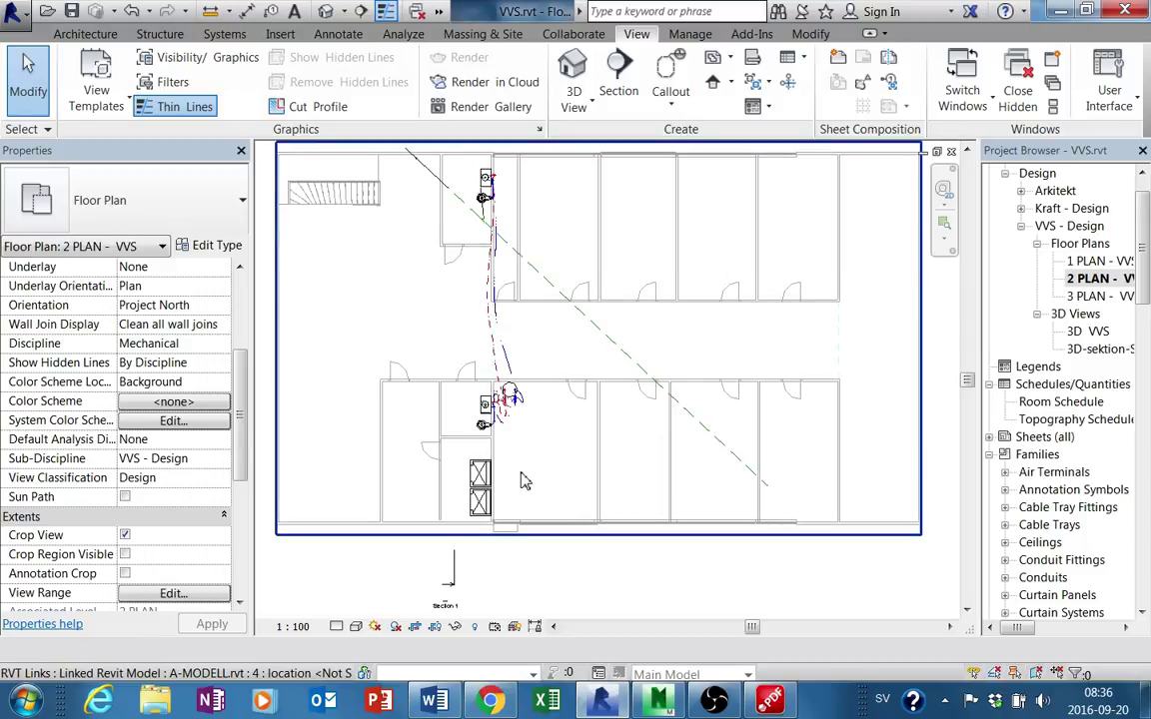
pyautogui.click(173, 594)
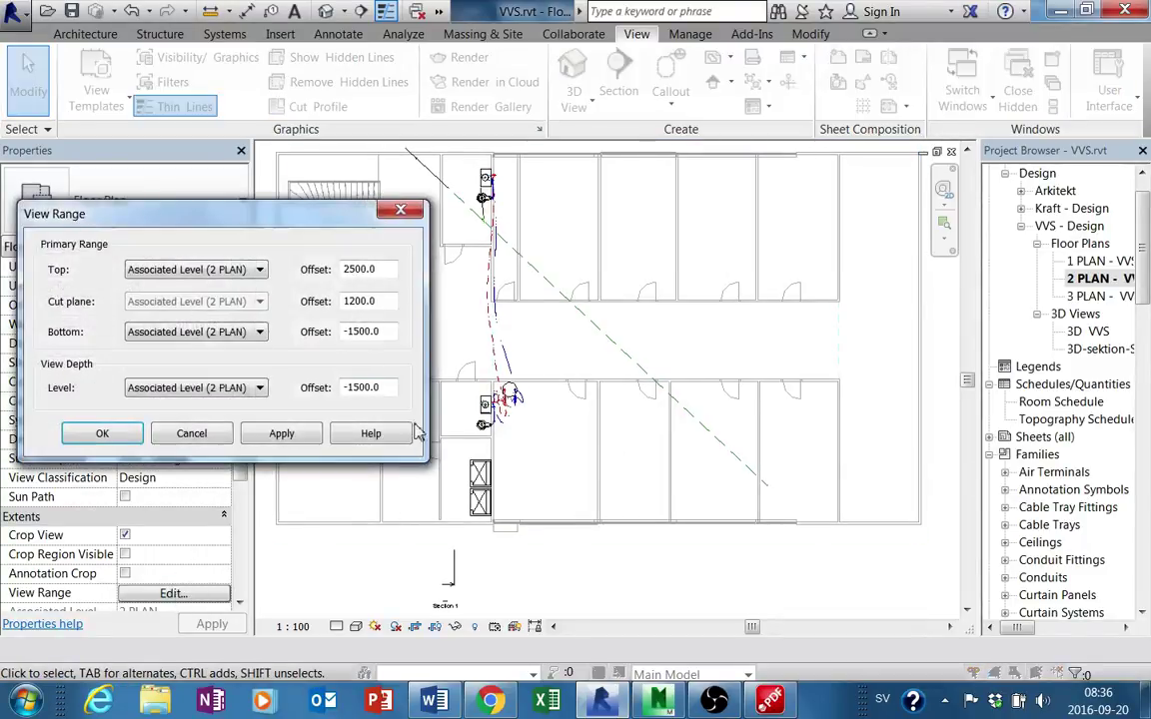
pyautogui.click(218, 333)
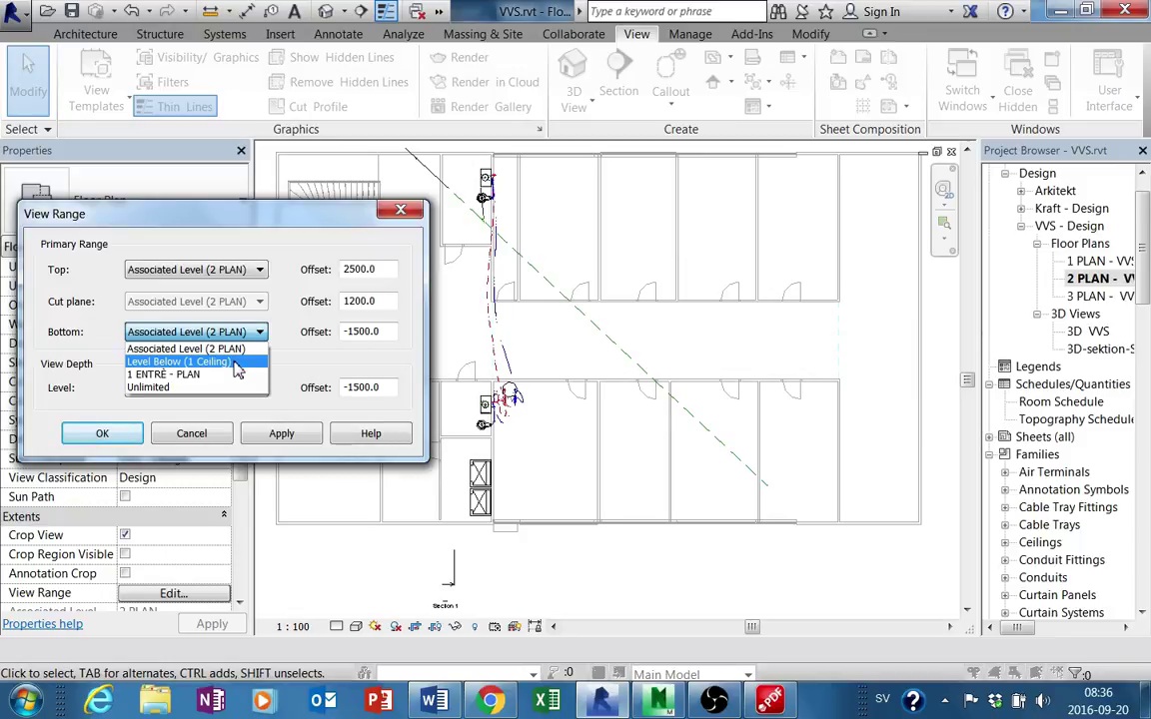
pyautogui.click(236, 369)
pyautogui.click(214, 388)
pyautogui.click(227, 416)
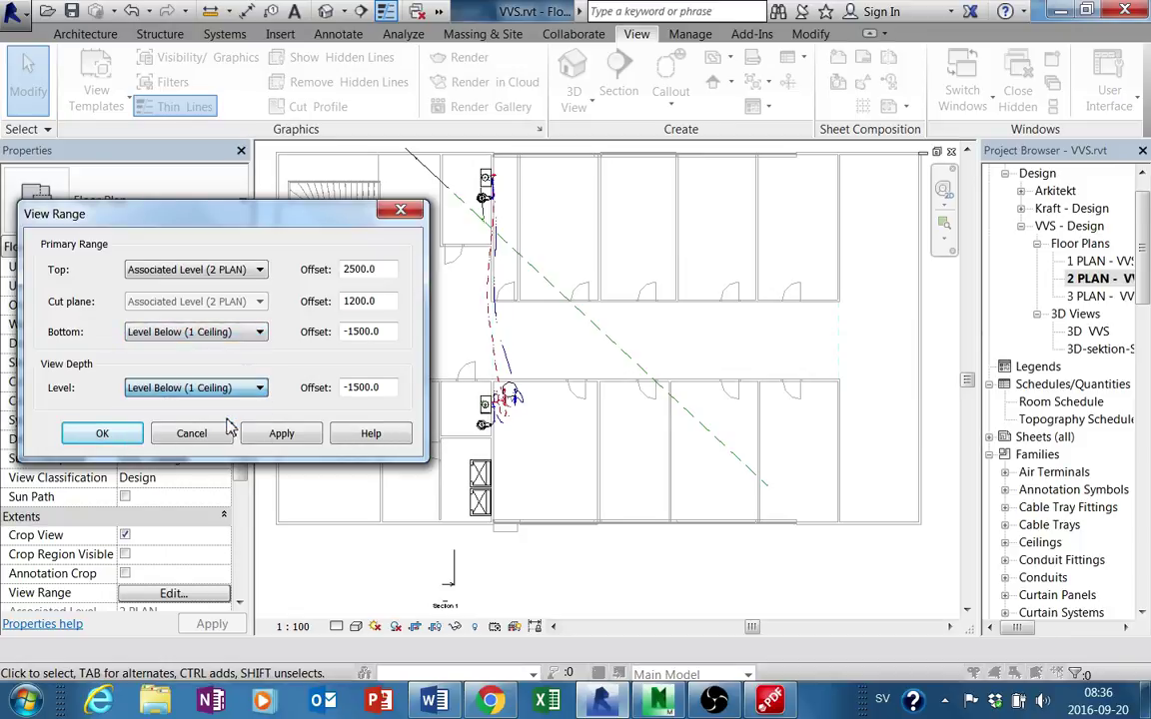
# Enter offset 100 for both Bottom and View Depth and apply the view range.
pyautogui.doubleClick(390, 332)
pyautogui.write('2')
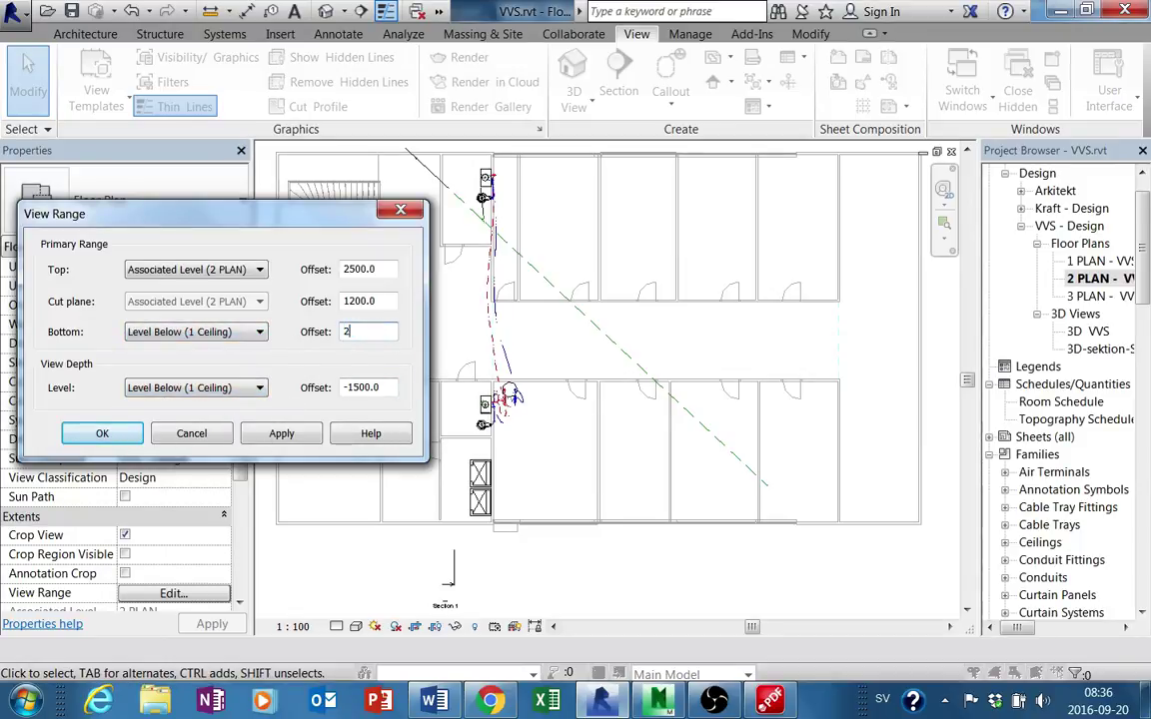
pyautogui.write('00')
pyautogui.doubleClick(385, 333)
pyautogui.write('100')
pyautogui.doubleClick(391, 388)
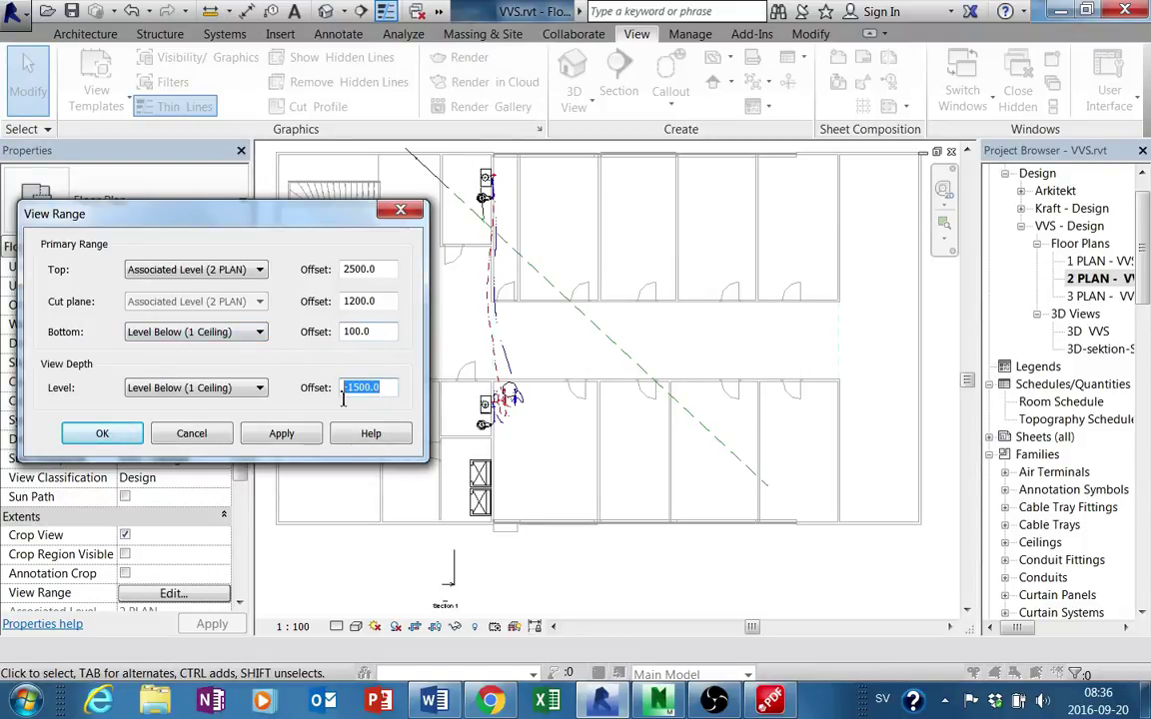
pyautogui.write('100')
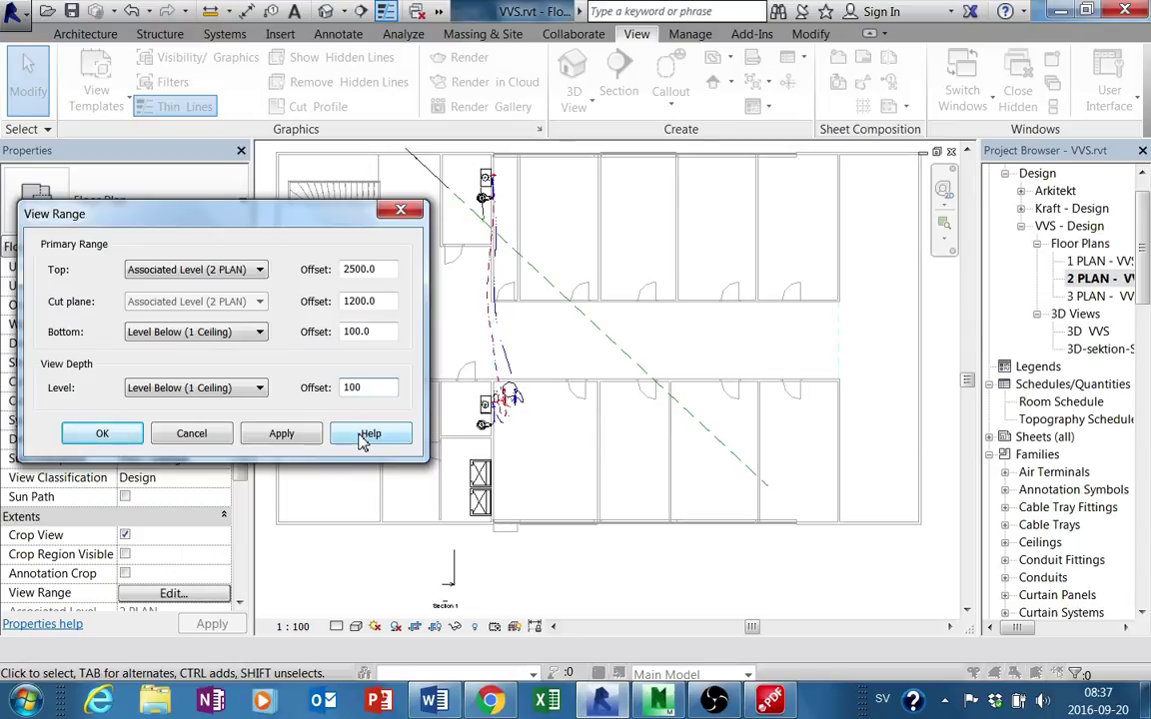
pyautogui.click(110, 432)
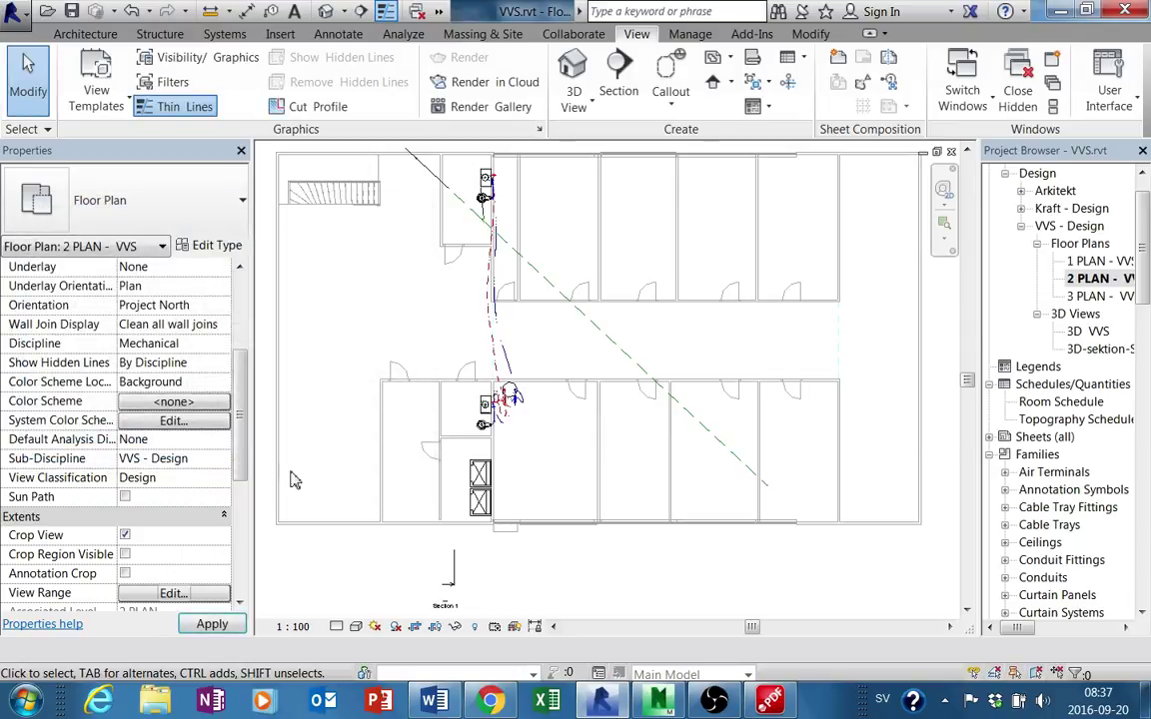
pyautogui.scroll(4, 516, 431)
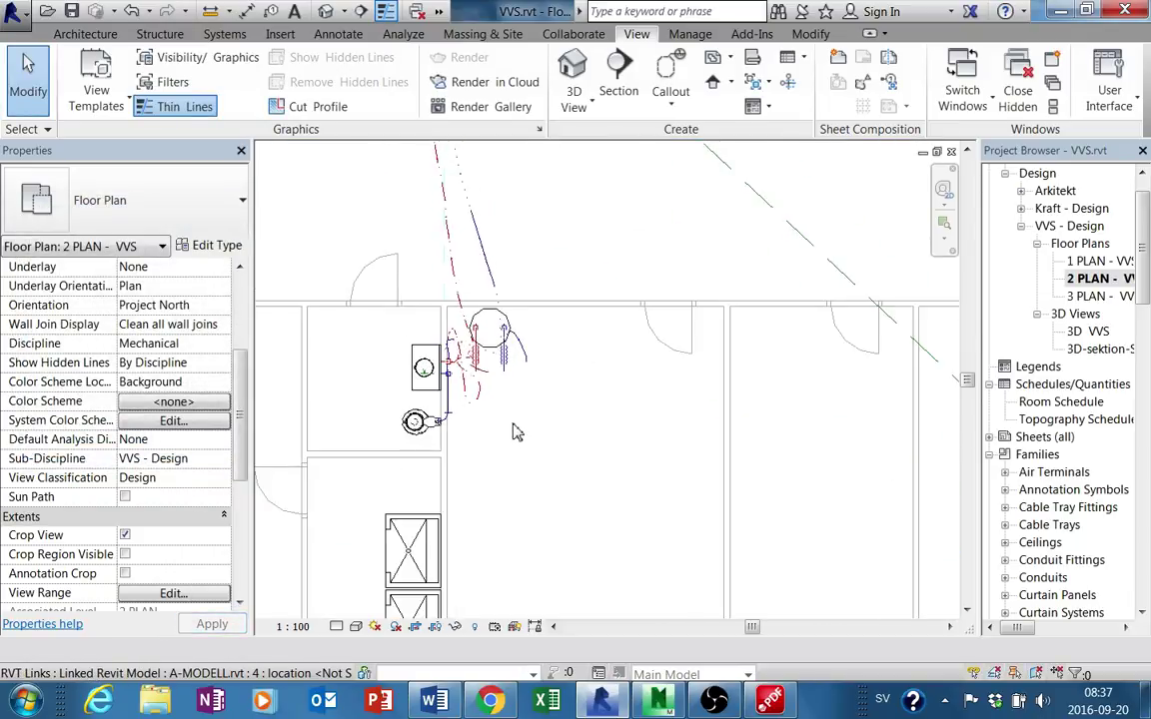
pyautogui.moveTo(517, 431)
pyautogui.mouseDown(button='middle')
pyautogui.moveTo(548, 547)
pyautogui.moveTo(553, 488)
pyautogui.mouseUp(button='middle')
pyautogui.scroll(-1, 538, 542)
pyautogui.scroll(-2, 538, 540)
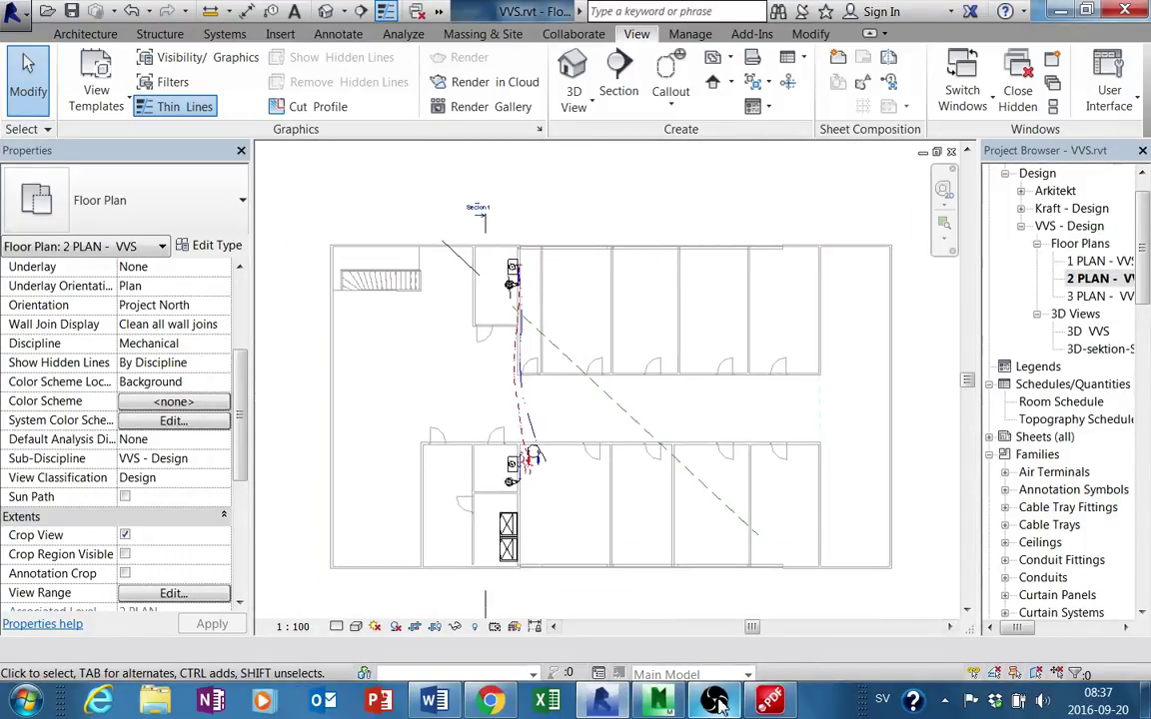